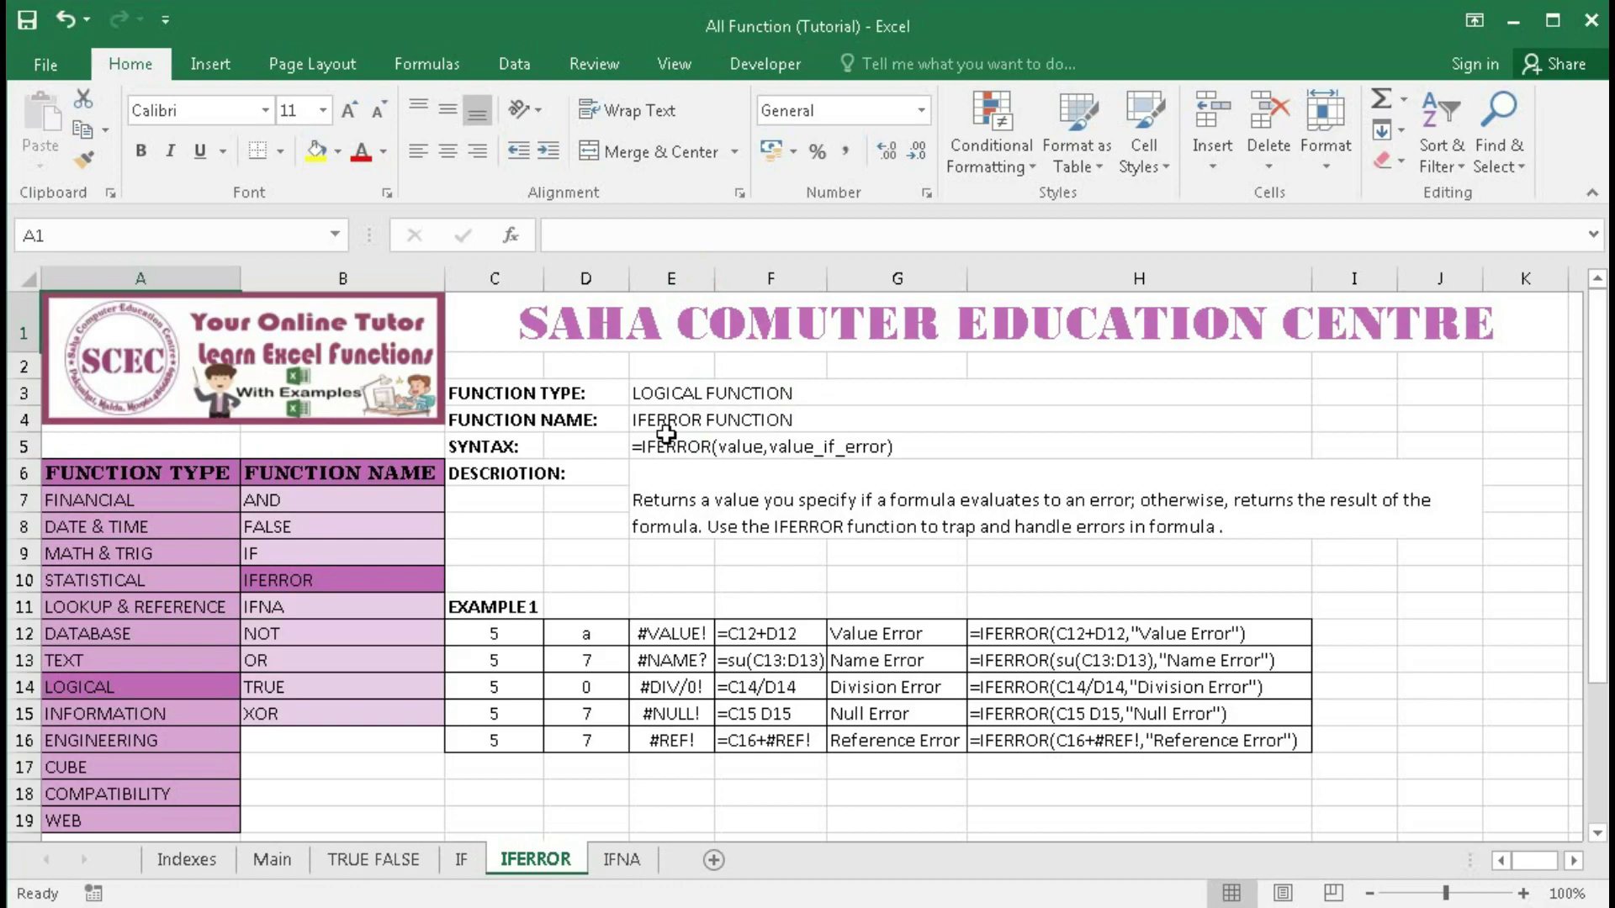
Clear the IFERROR result cells G12 through G16 in the Example 1 table.
left_click(660, 393)
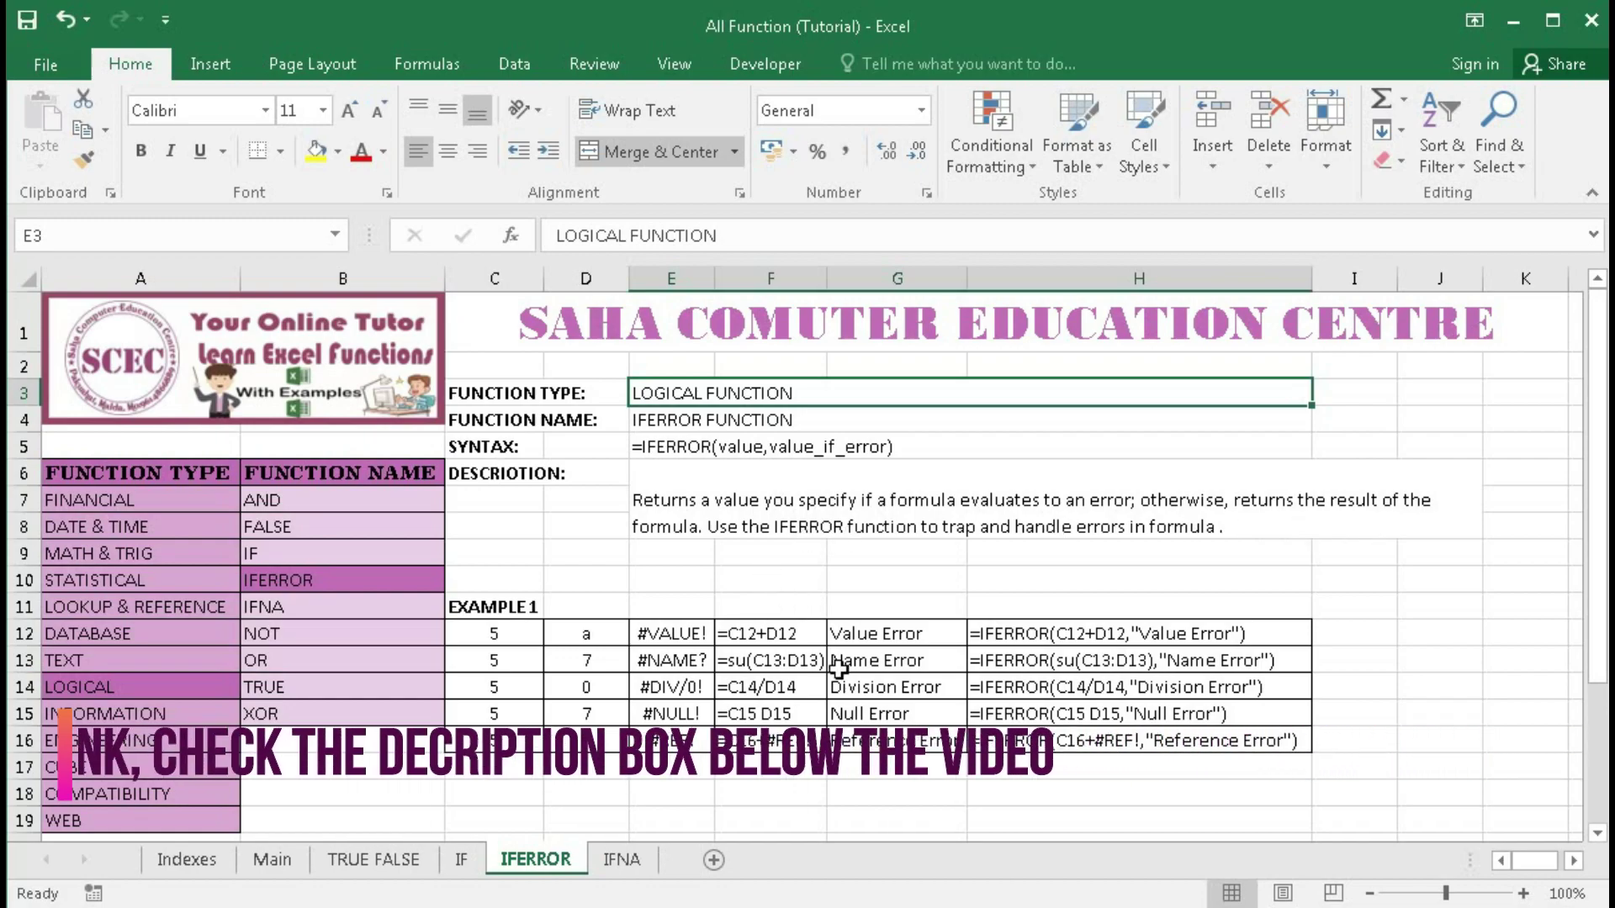
left_click_drag(841, 636, 875, 733)
key("Delete")
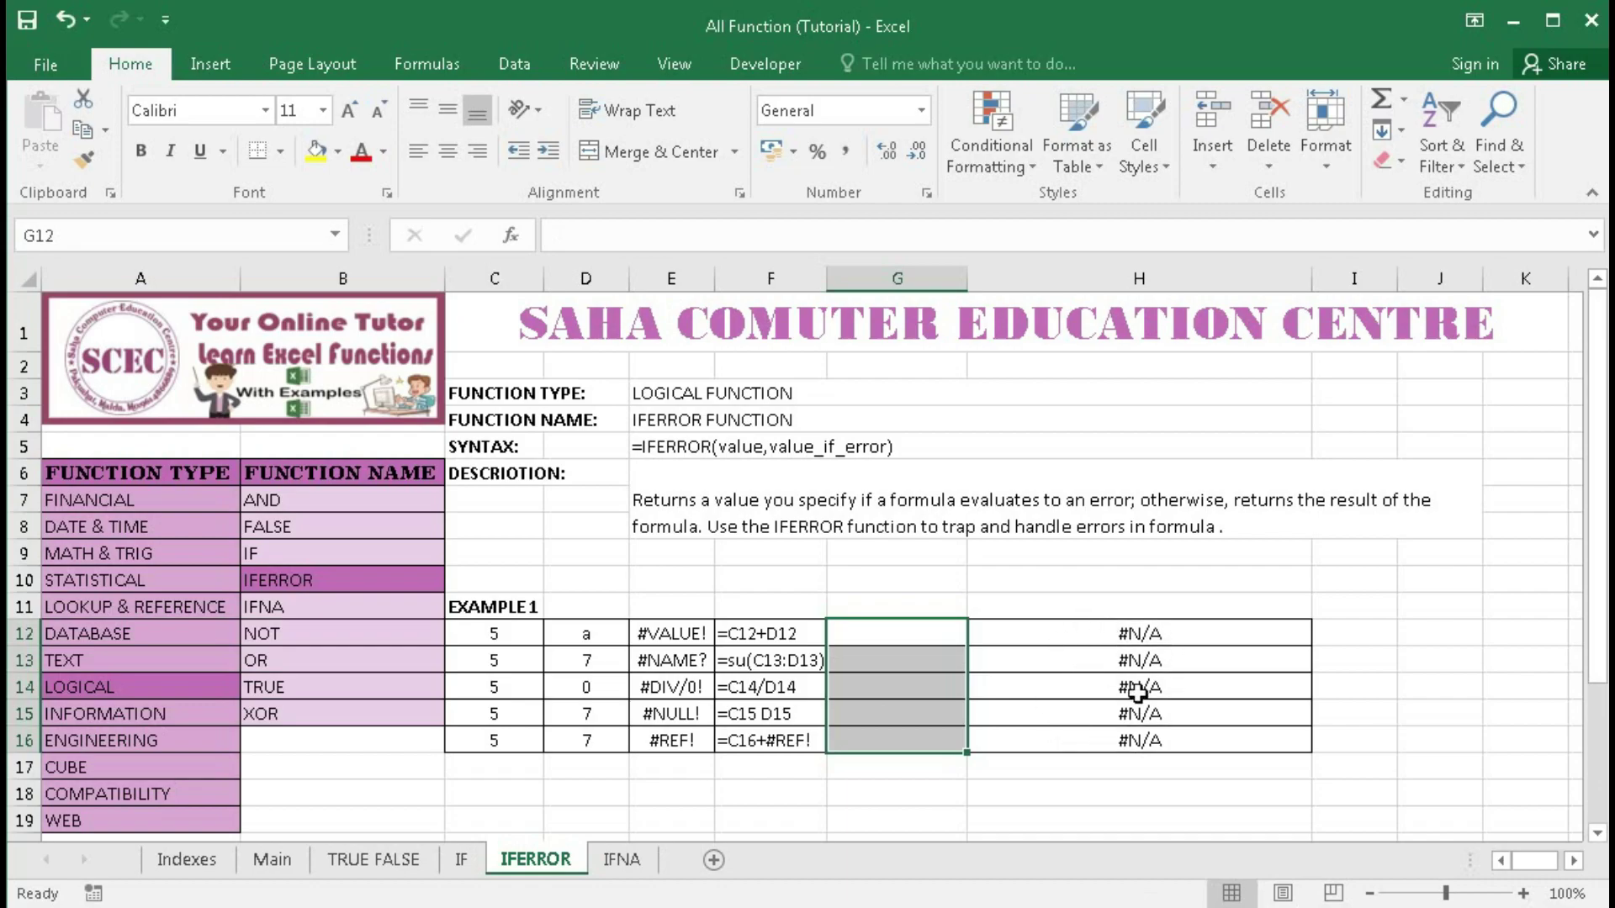
Wrap the FORMULATEXT formula in H12 in IFERROR with an empty-text fallback: =IFERROR(FORMULATEXT(G12),"").
double_click(1125, 632)
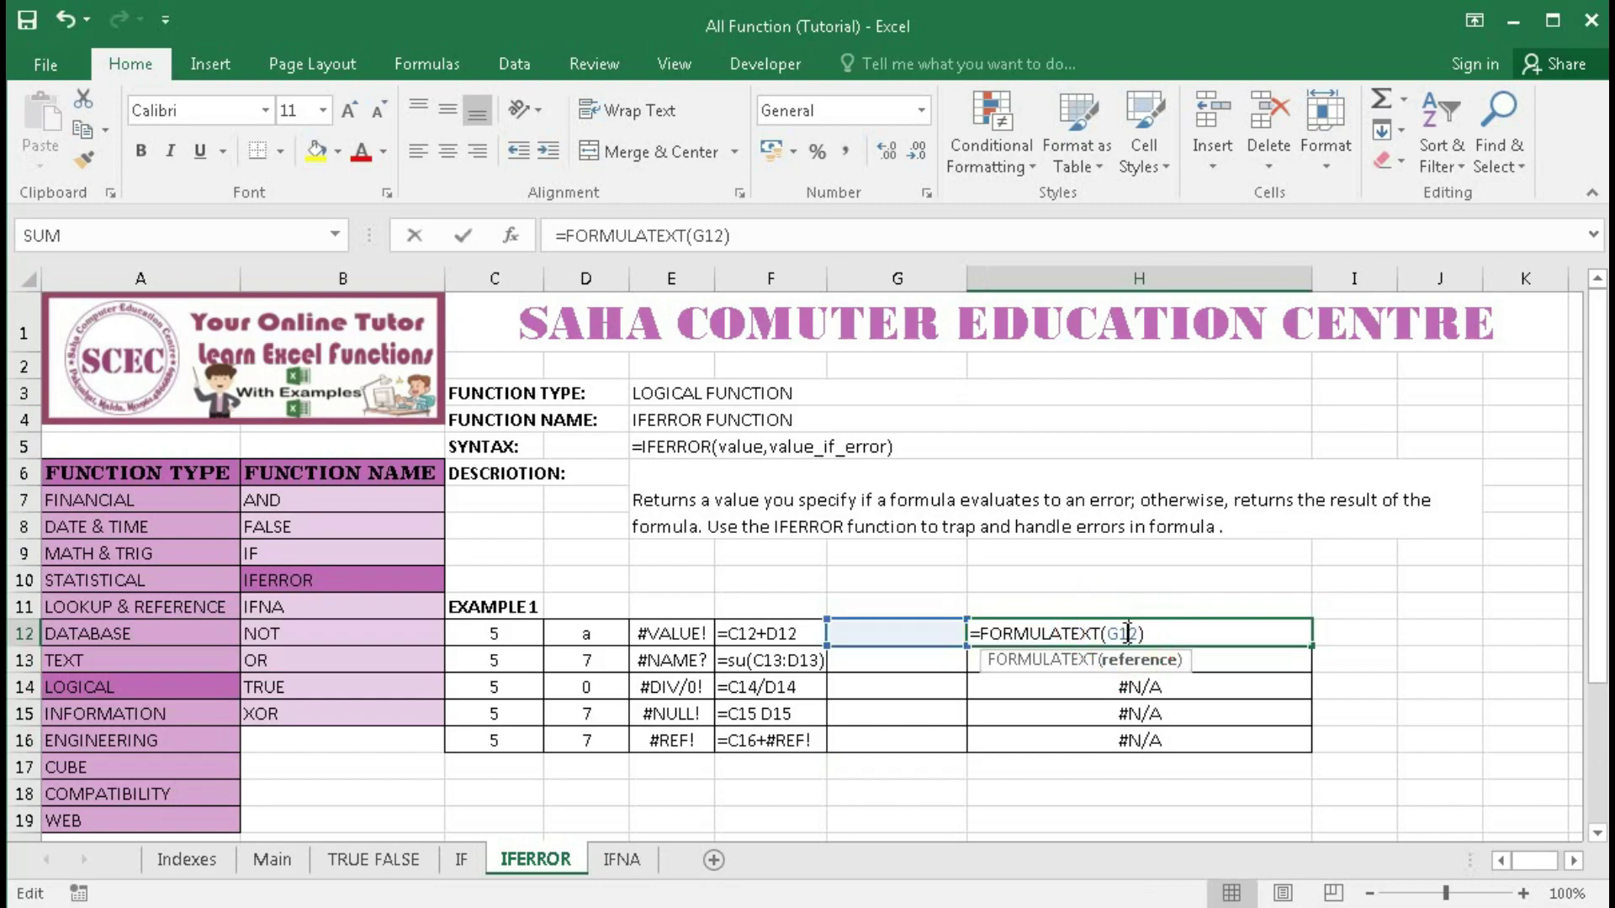
left_click(975, 633)
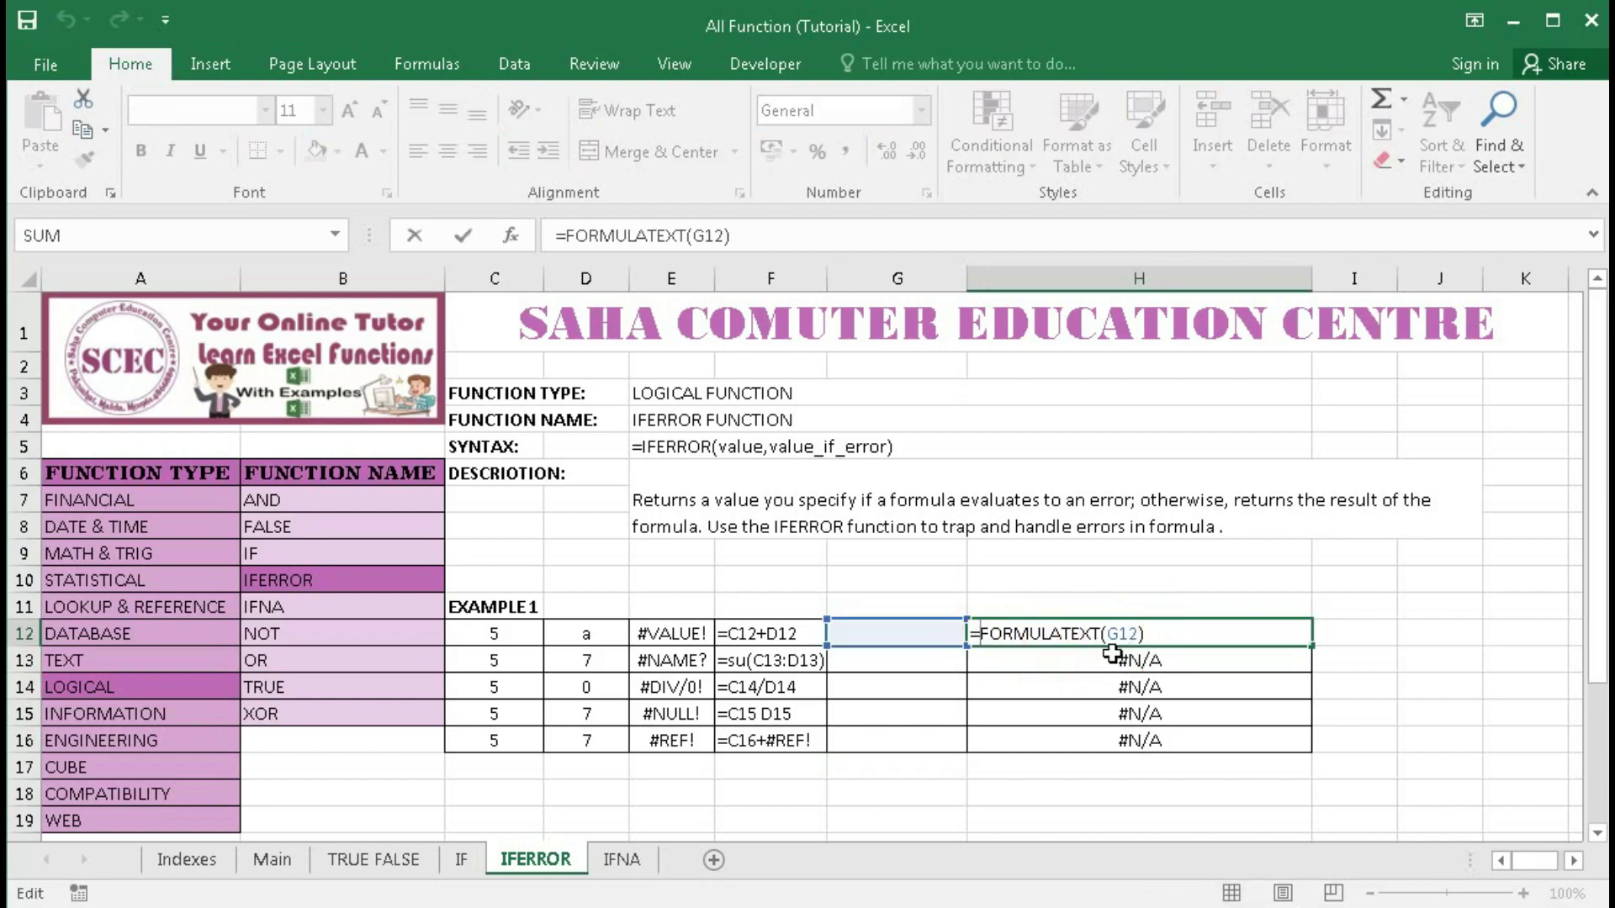
type("IFE")
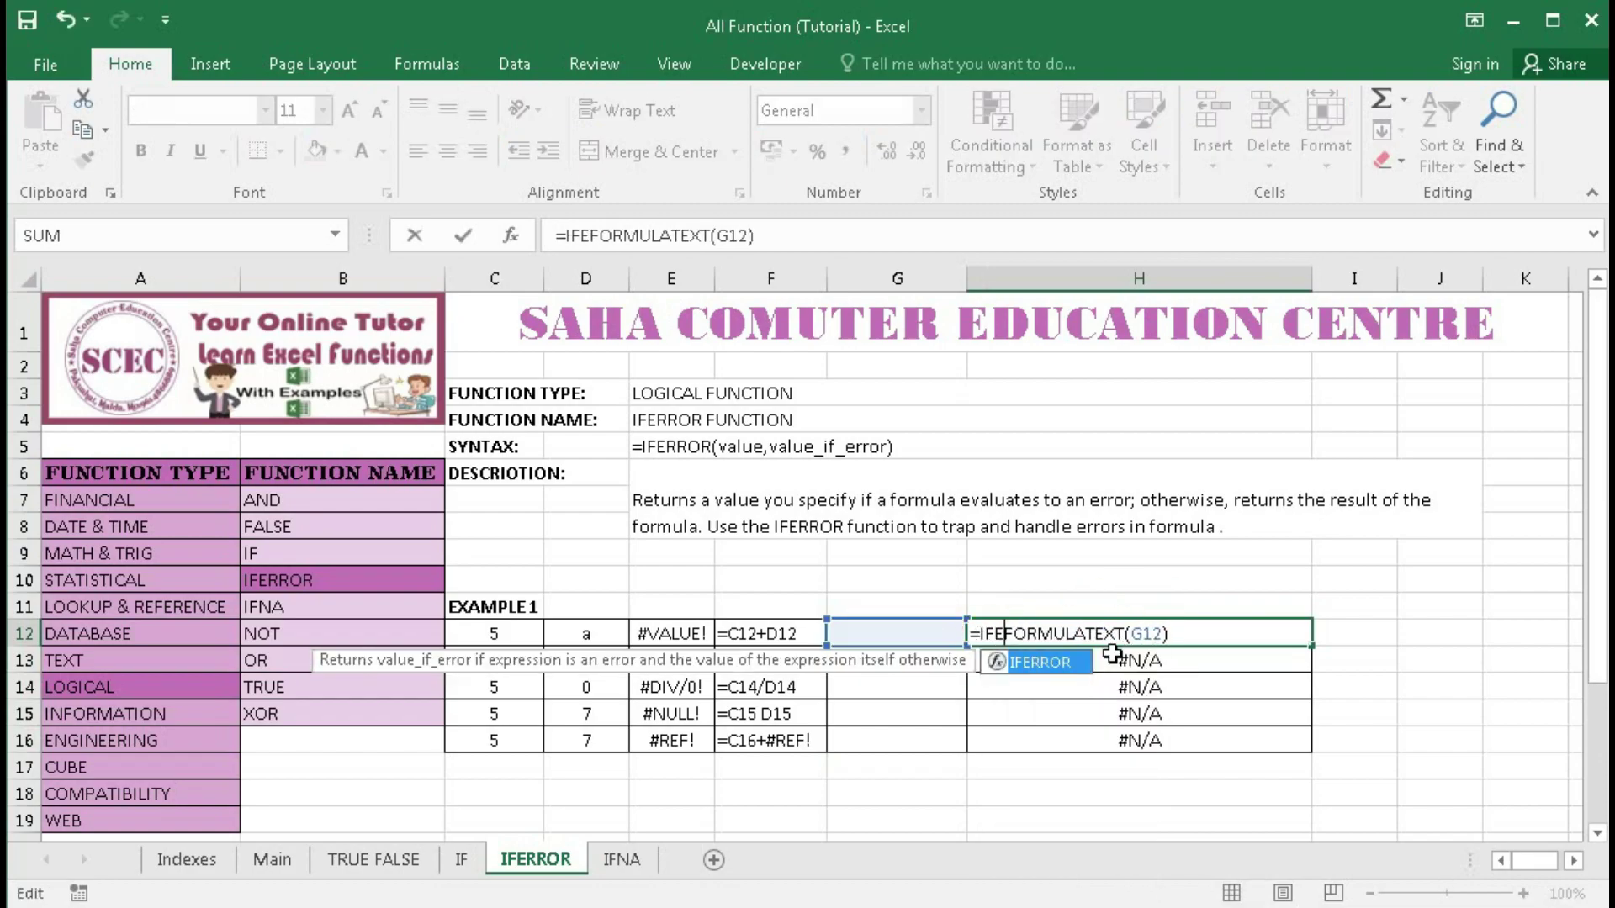
key("Tab")
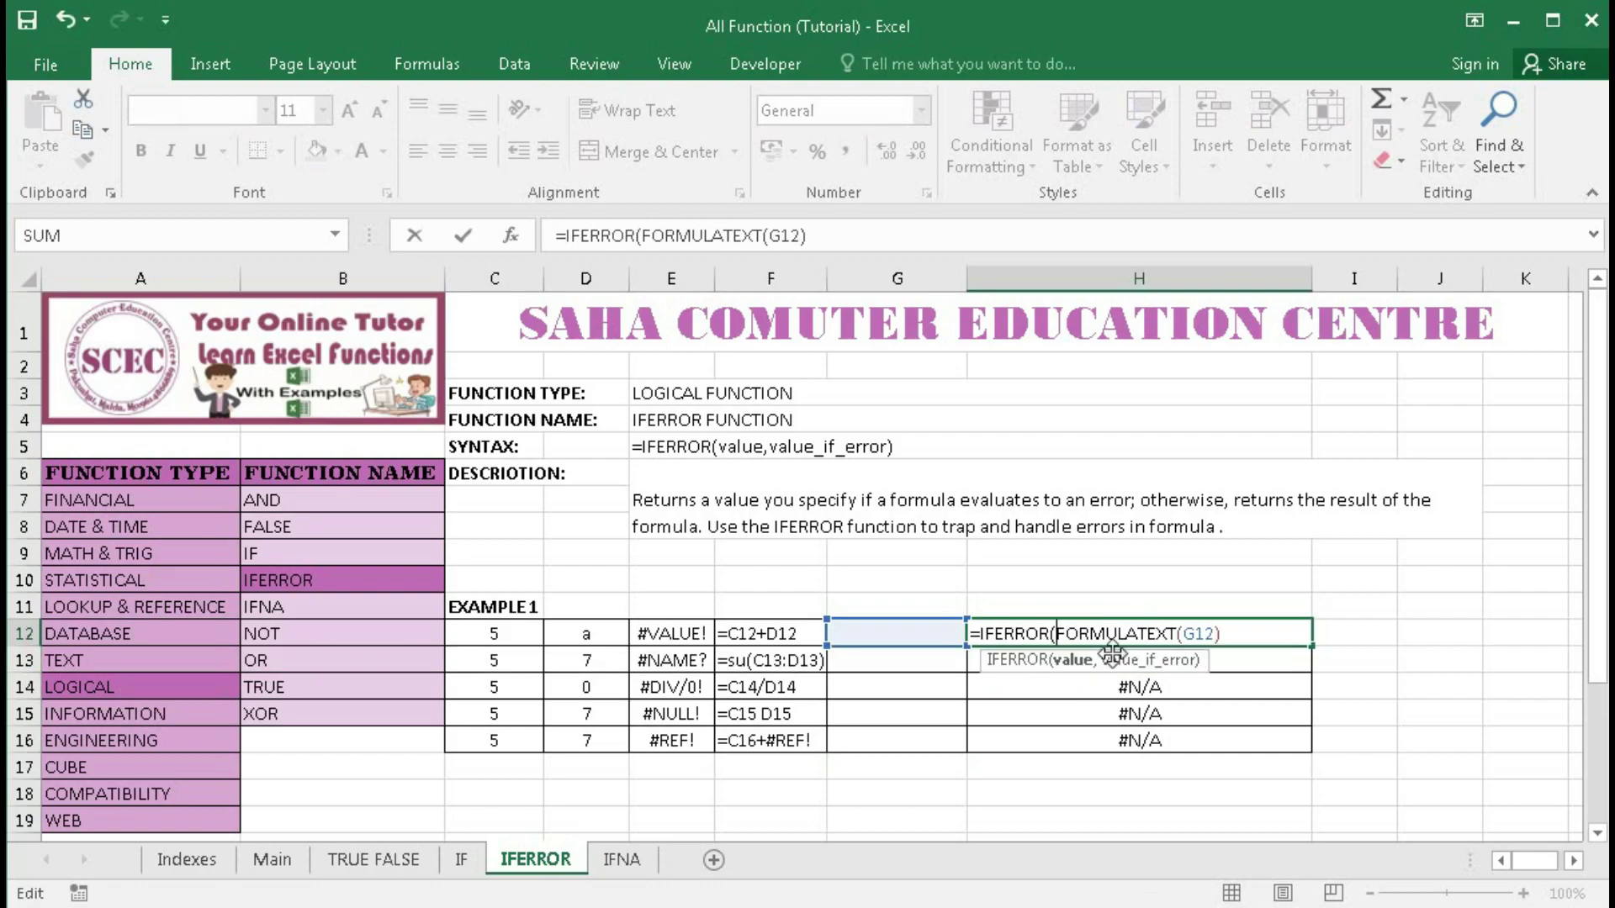
left_click(1243, 633)
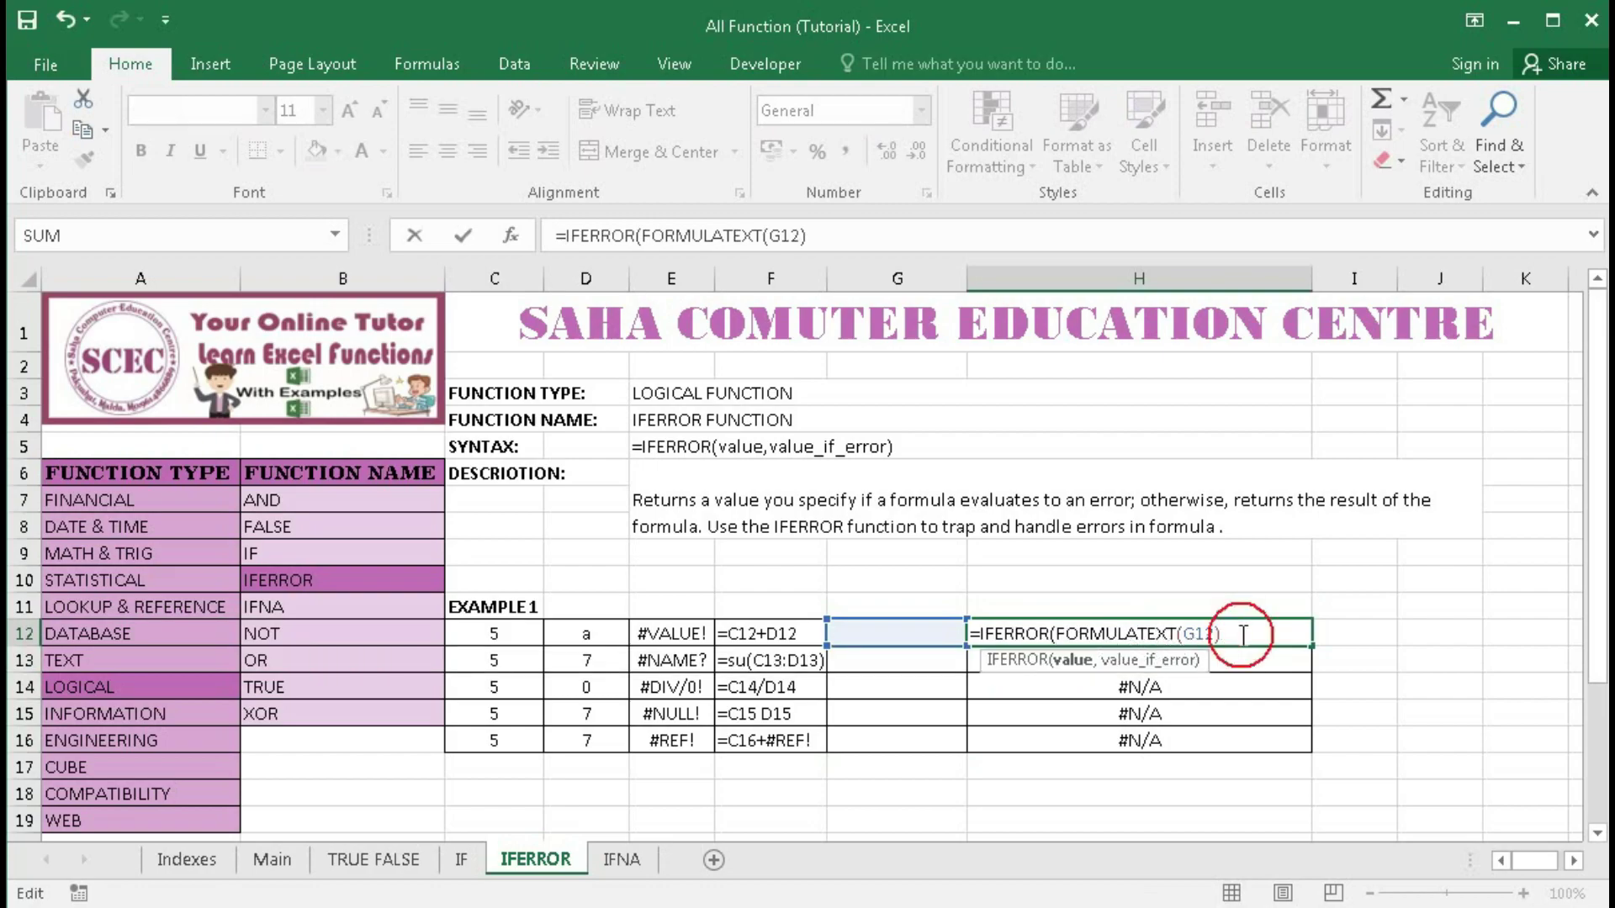
type(",")
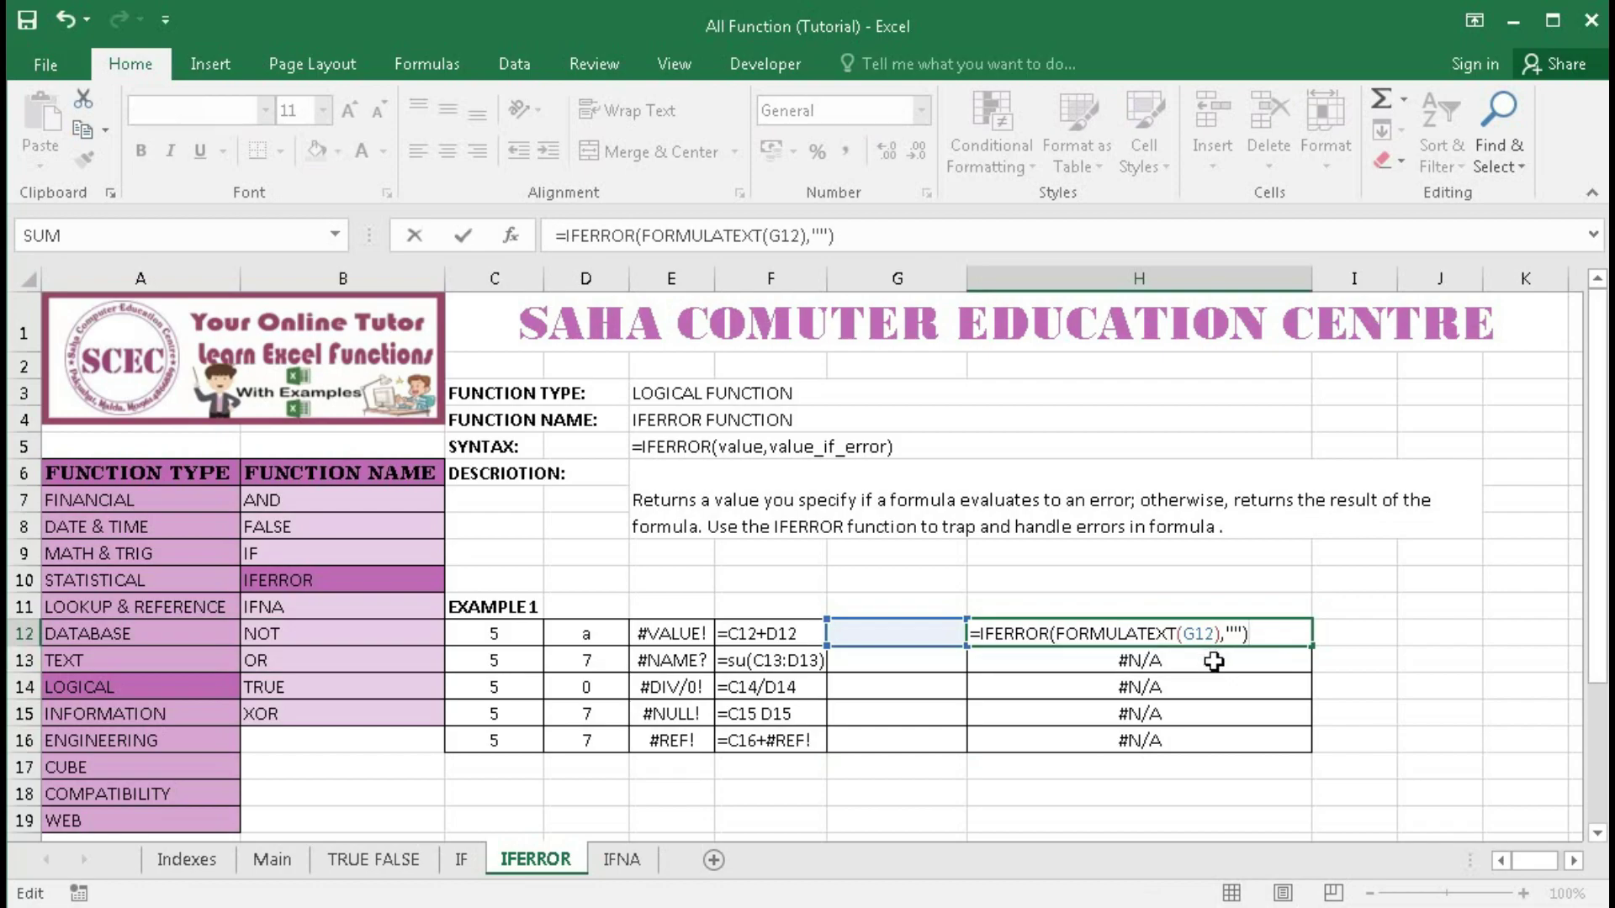
key("Return")
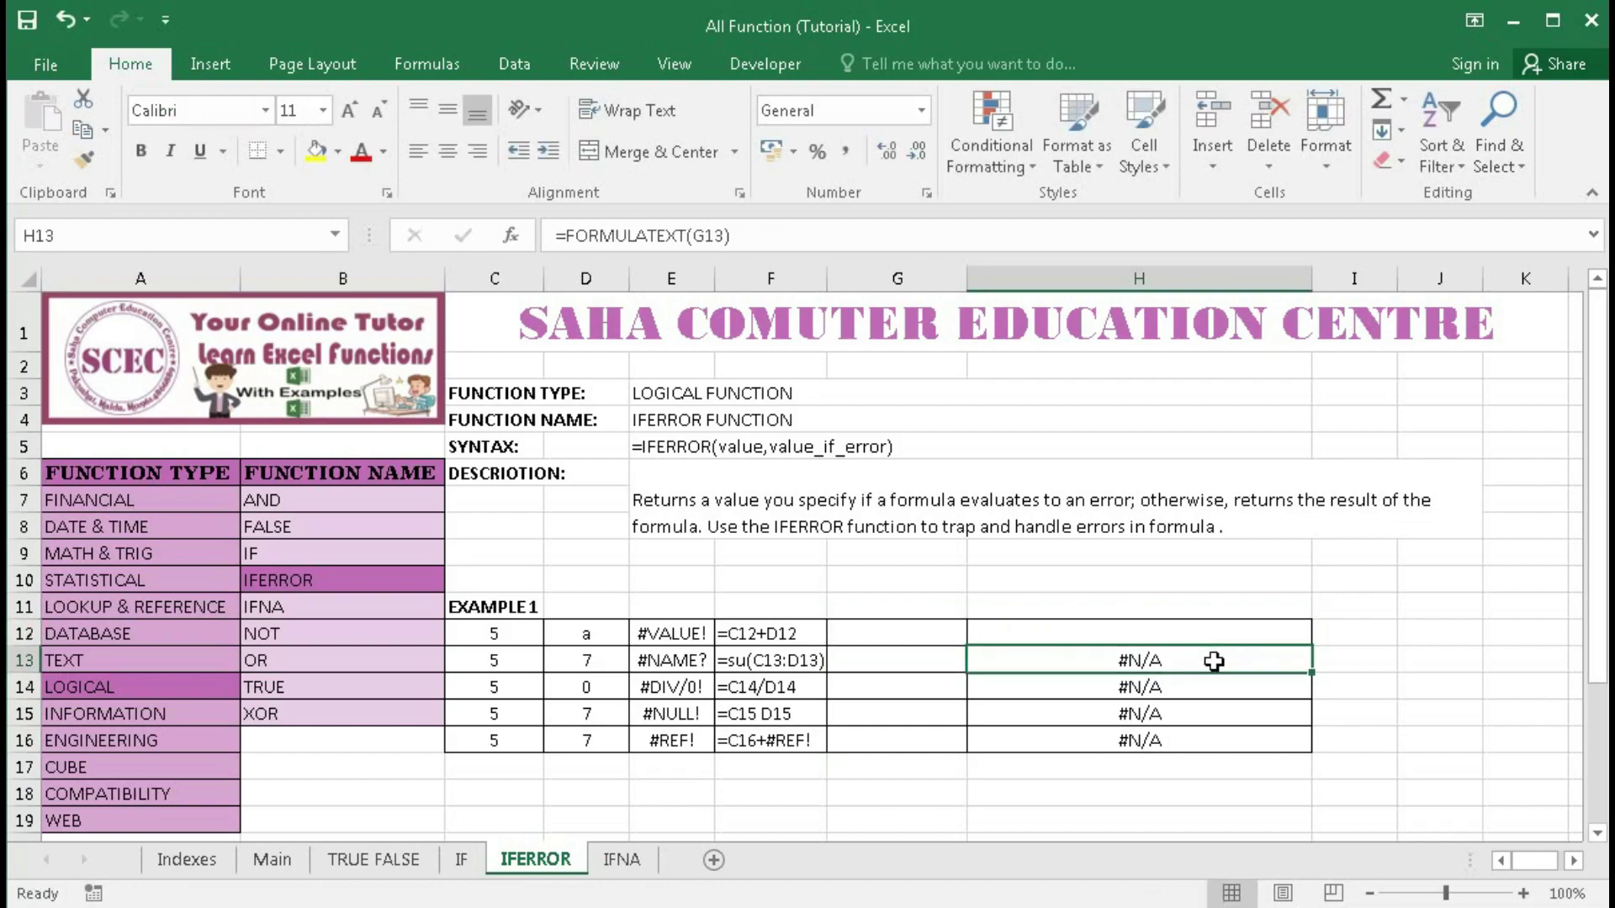
Copy the IFERROR formula from H12 down through H16 and review its FORMULATEXT argument.
left_click(1139, 631)
double_click(1137, 633)
left_click_drag(1056, 633, 1218, 675)
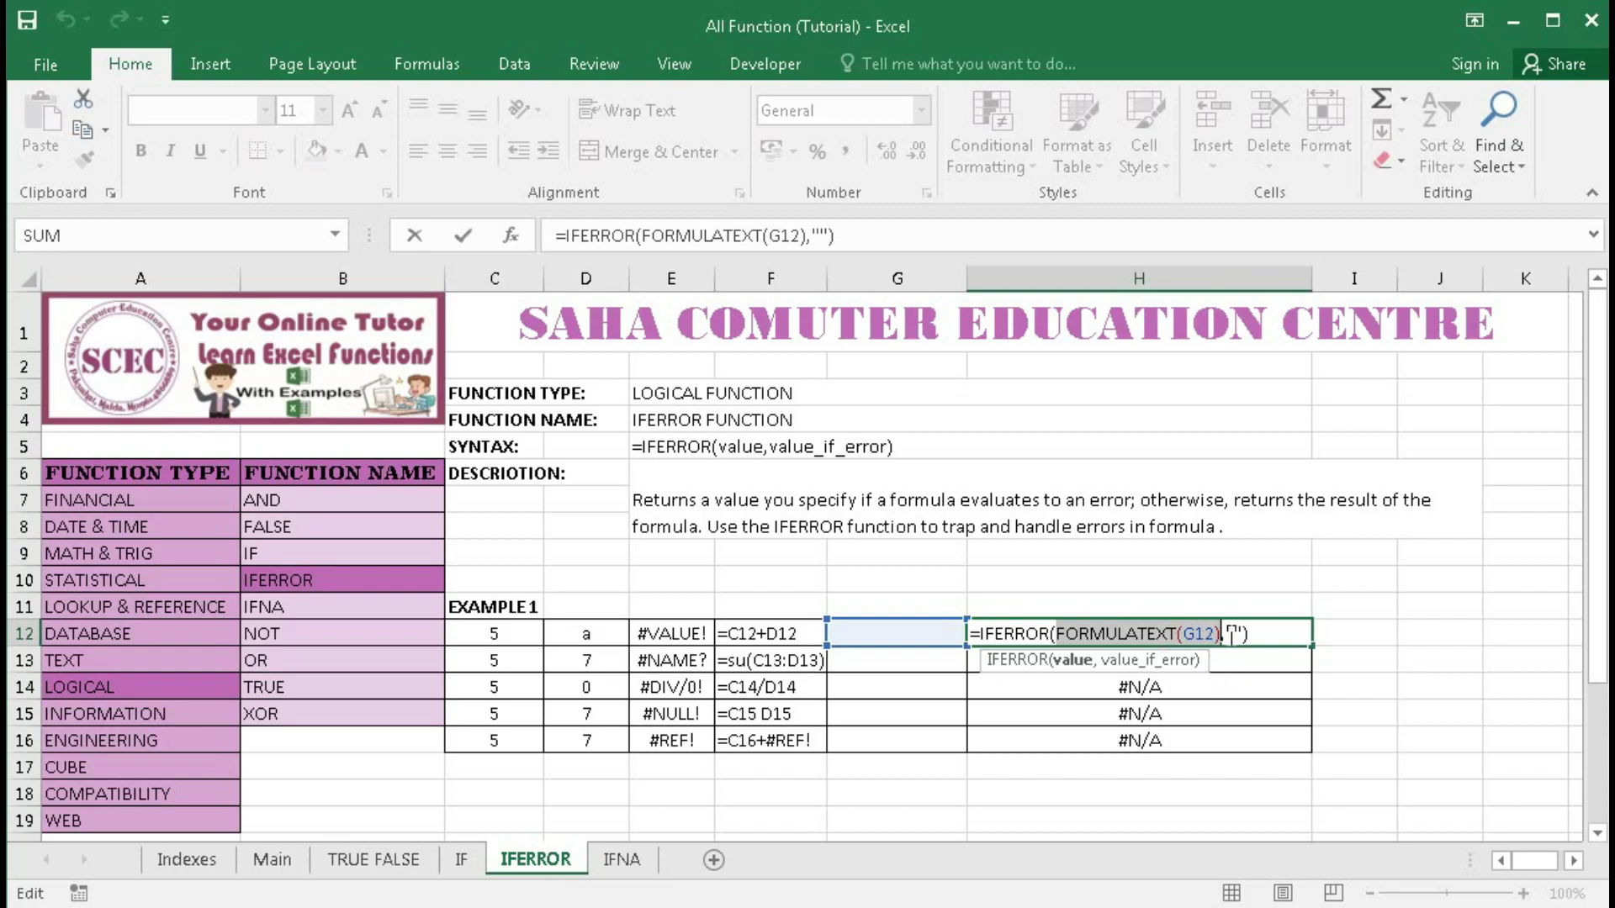
key("Return")
left_click(1228, 634)
left_click_drag(1312, 646, 1221, 645)
double_click(1063, 633)
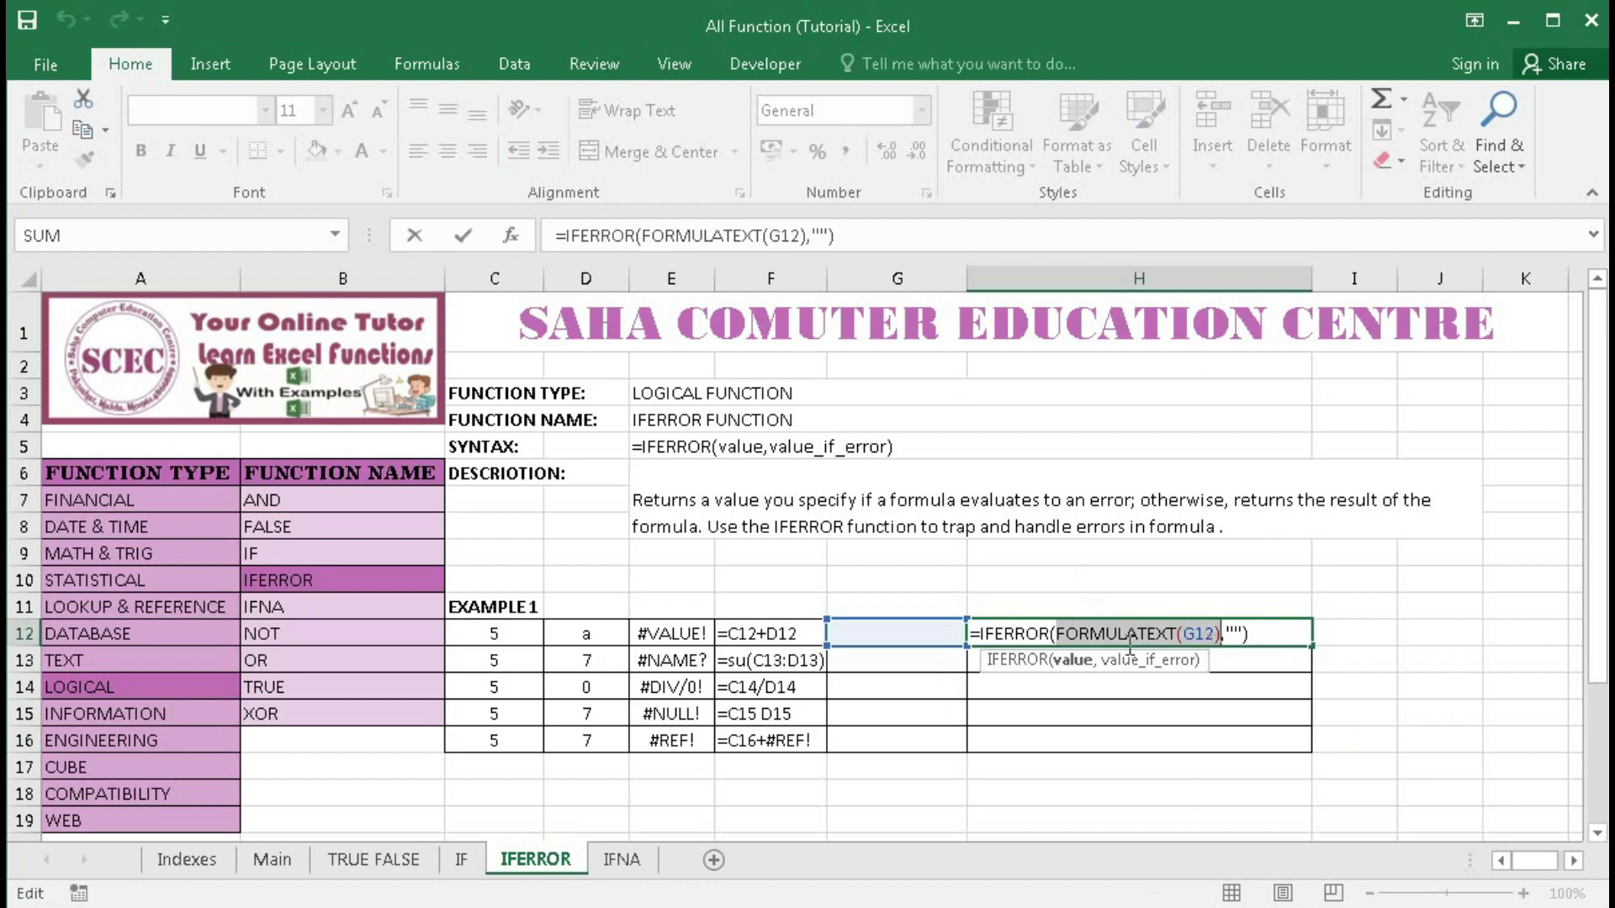
key("Escape")
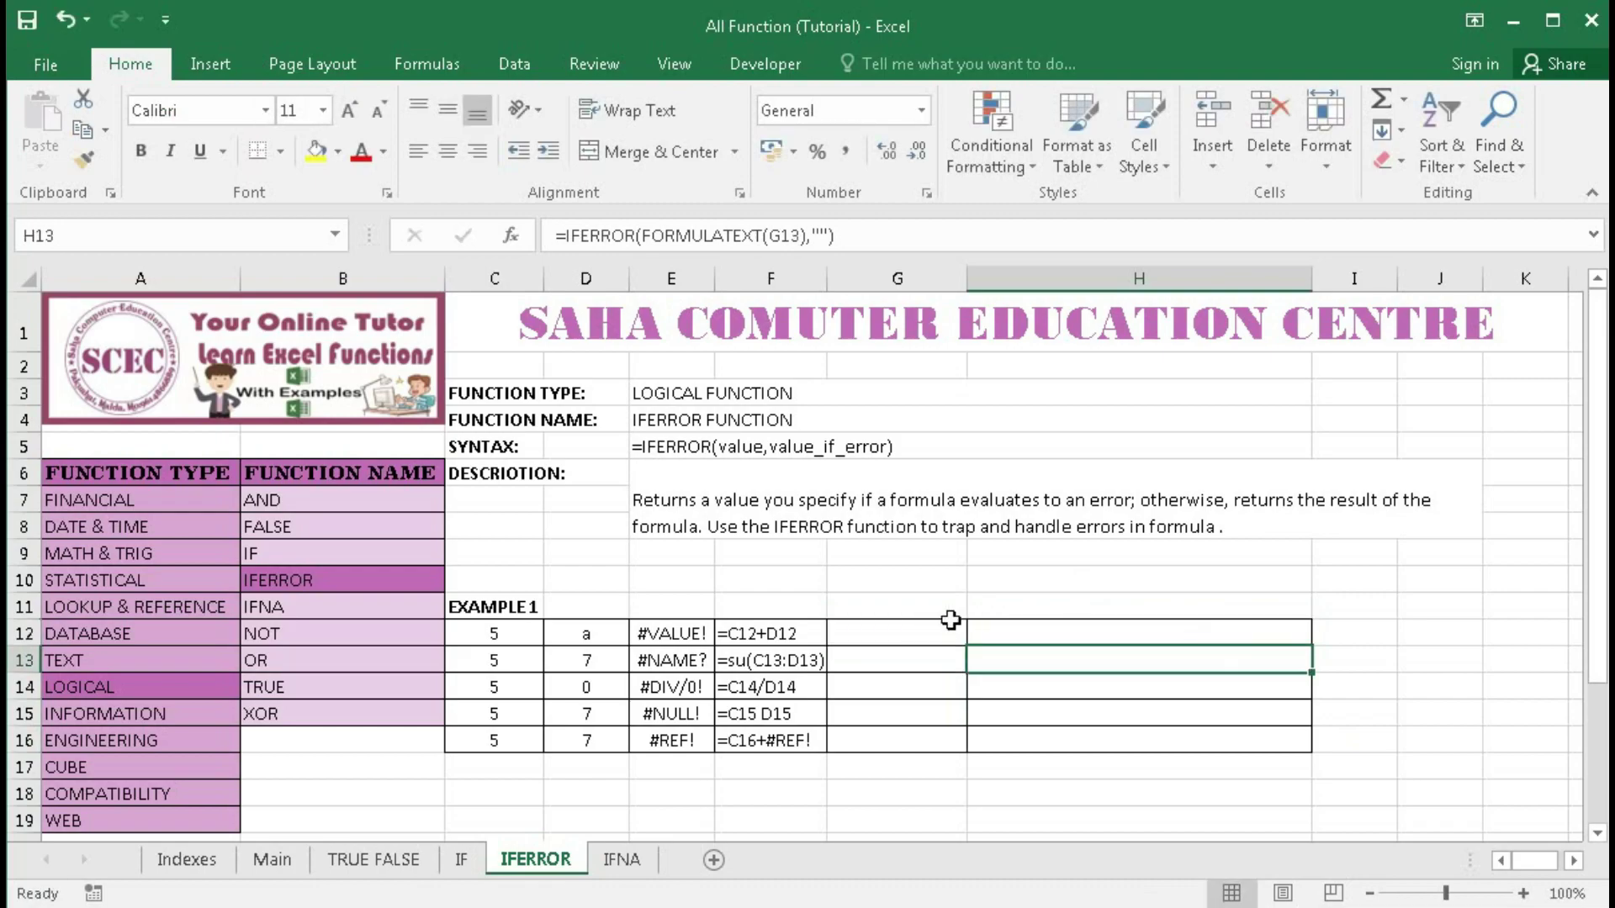
Enter the test formula =5+5 in cell G12.
left_click(923, 632)
double_click(923, 633)
type("=")
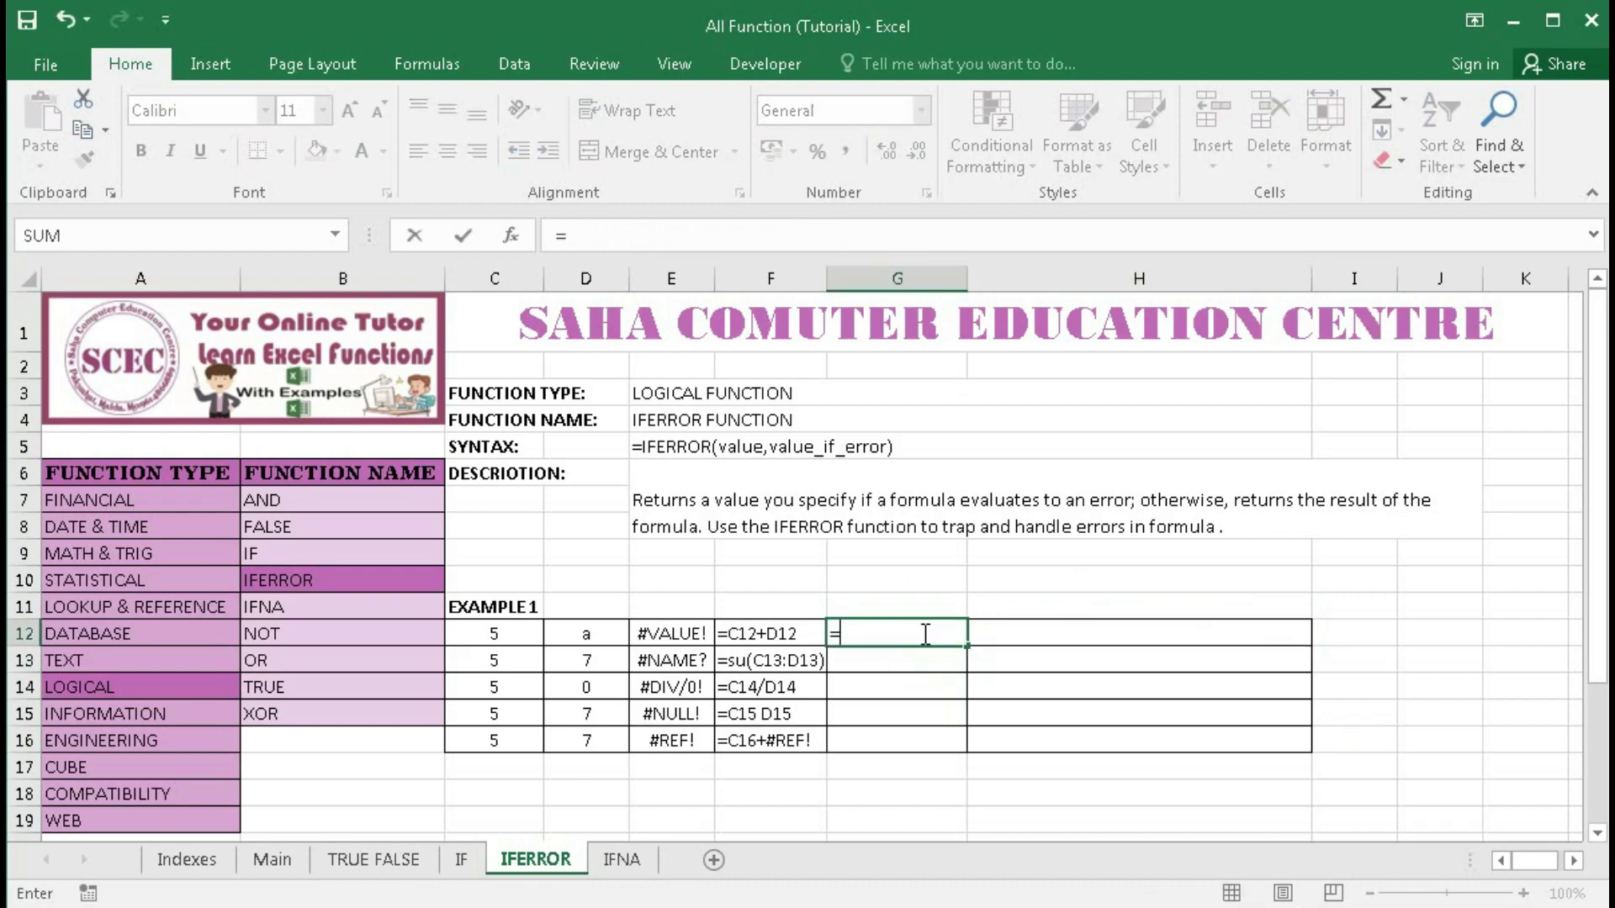
type("5+5")
key("Return")
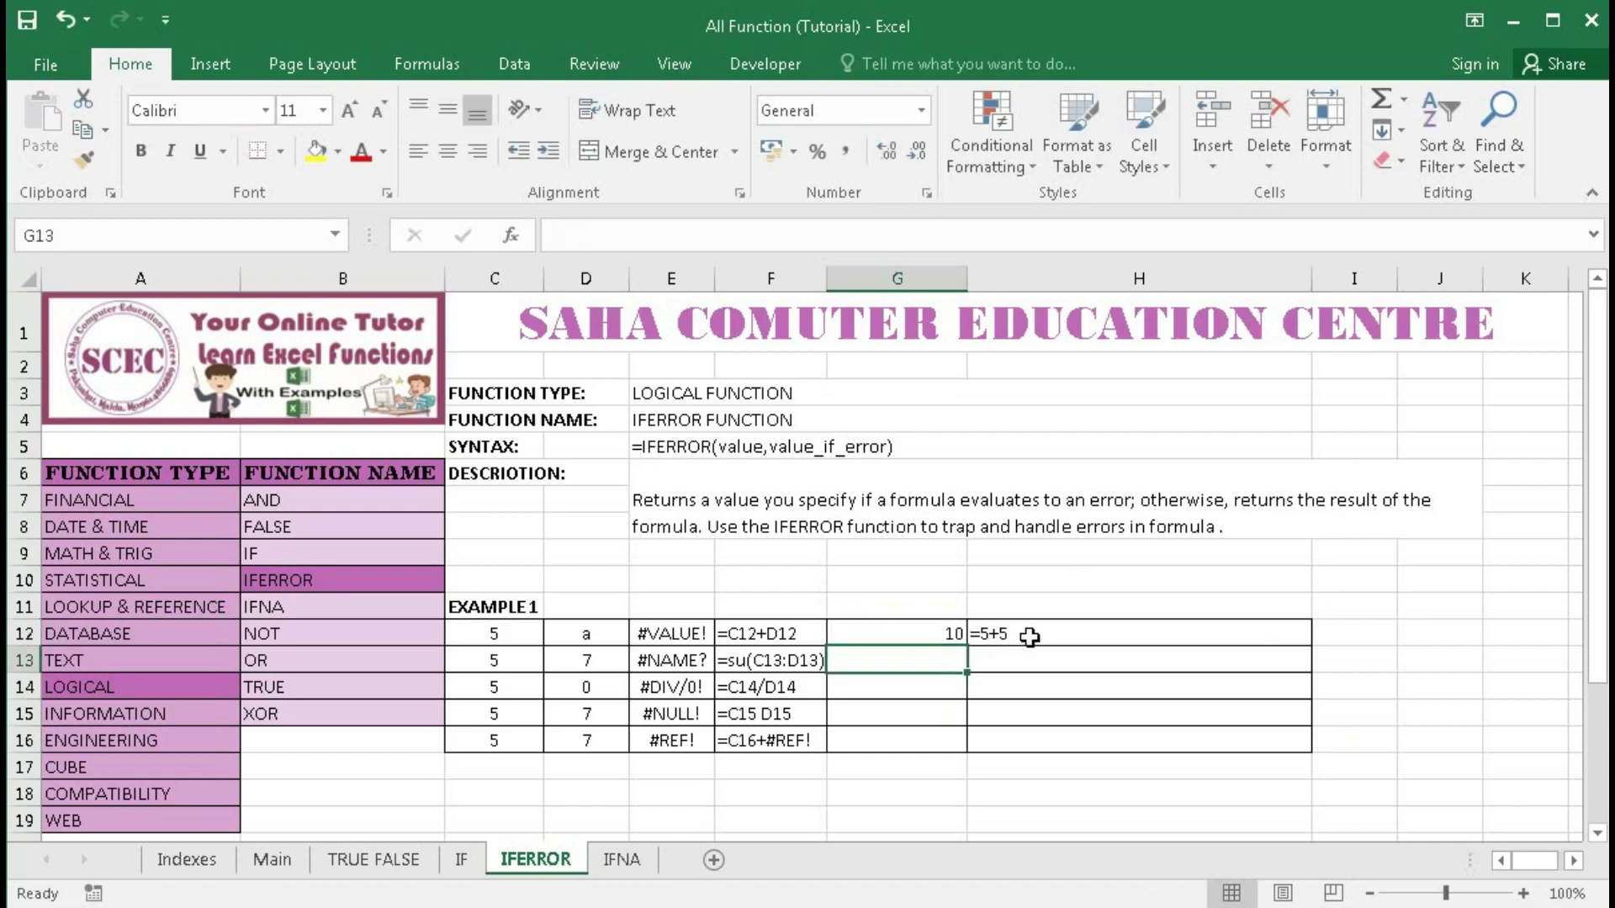
Evaluate the FORMULATEXT(G12) argument inside H12's formula without keeping the change, and clear the test formula from G12.
left_click(1033, 633)
double_click(1043, 634)
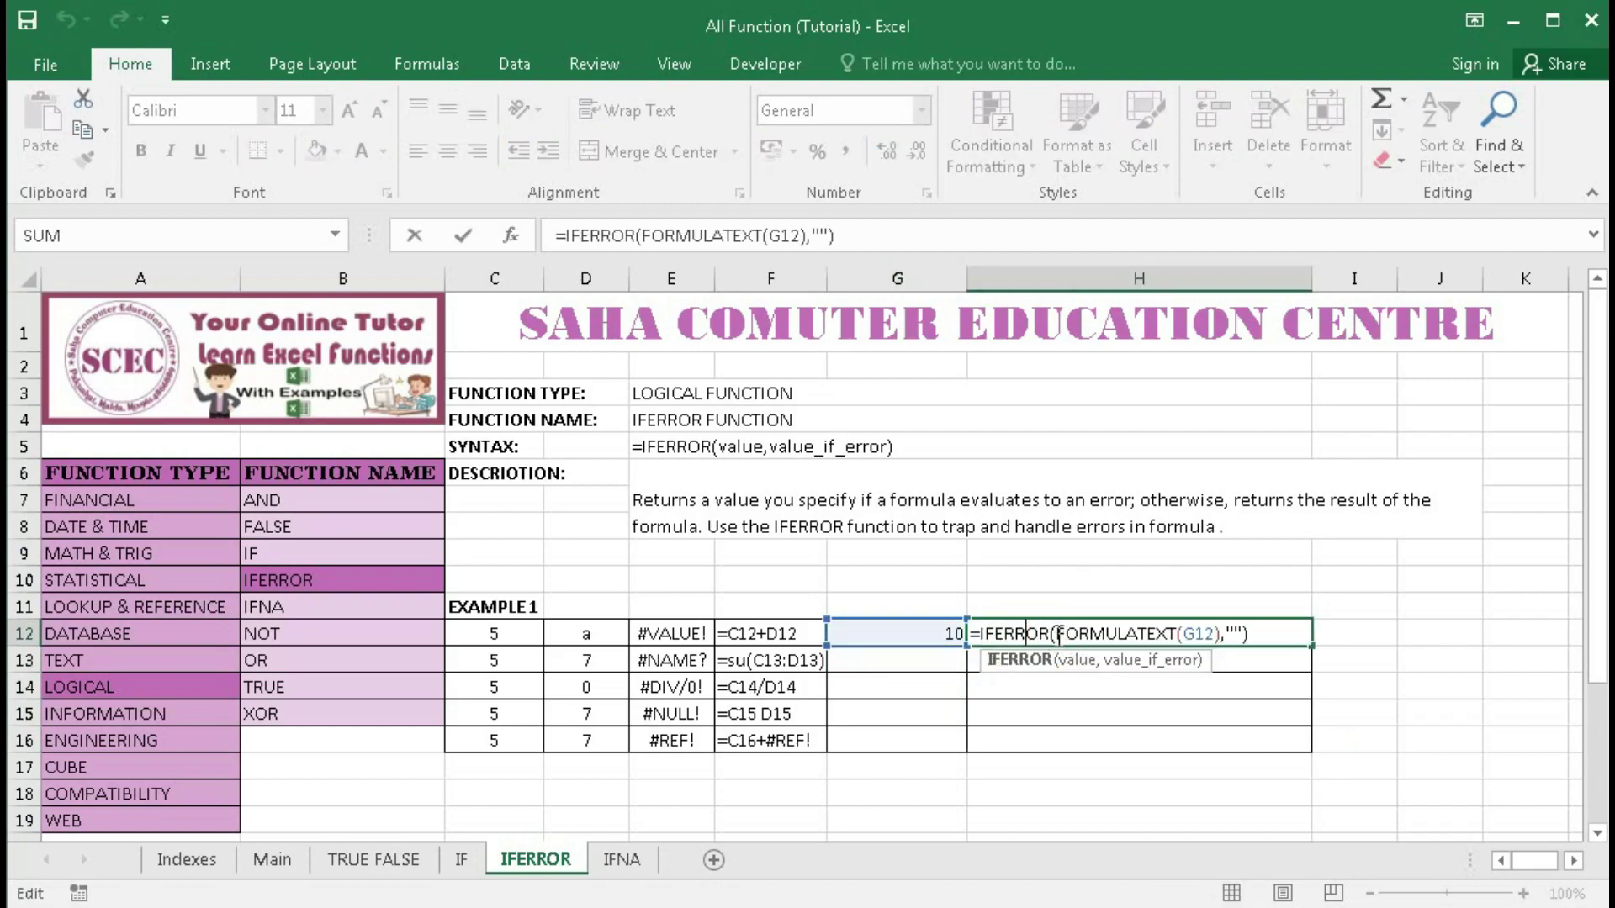
left_click_drag(1058, 634, 1223, 639)
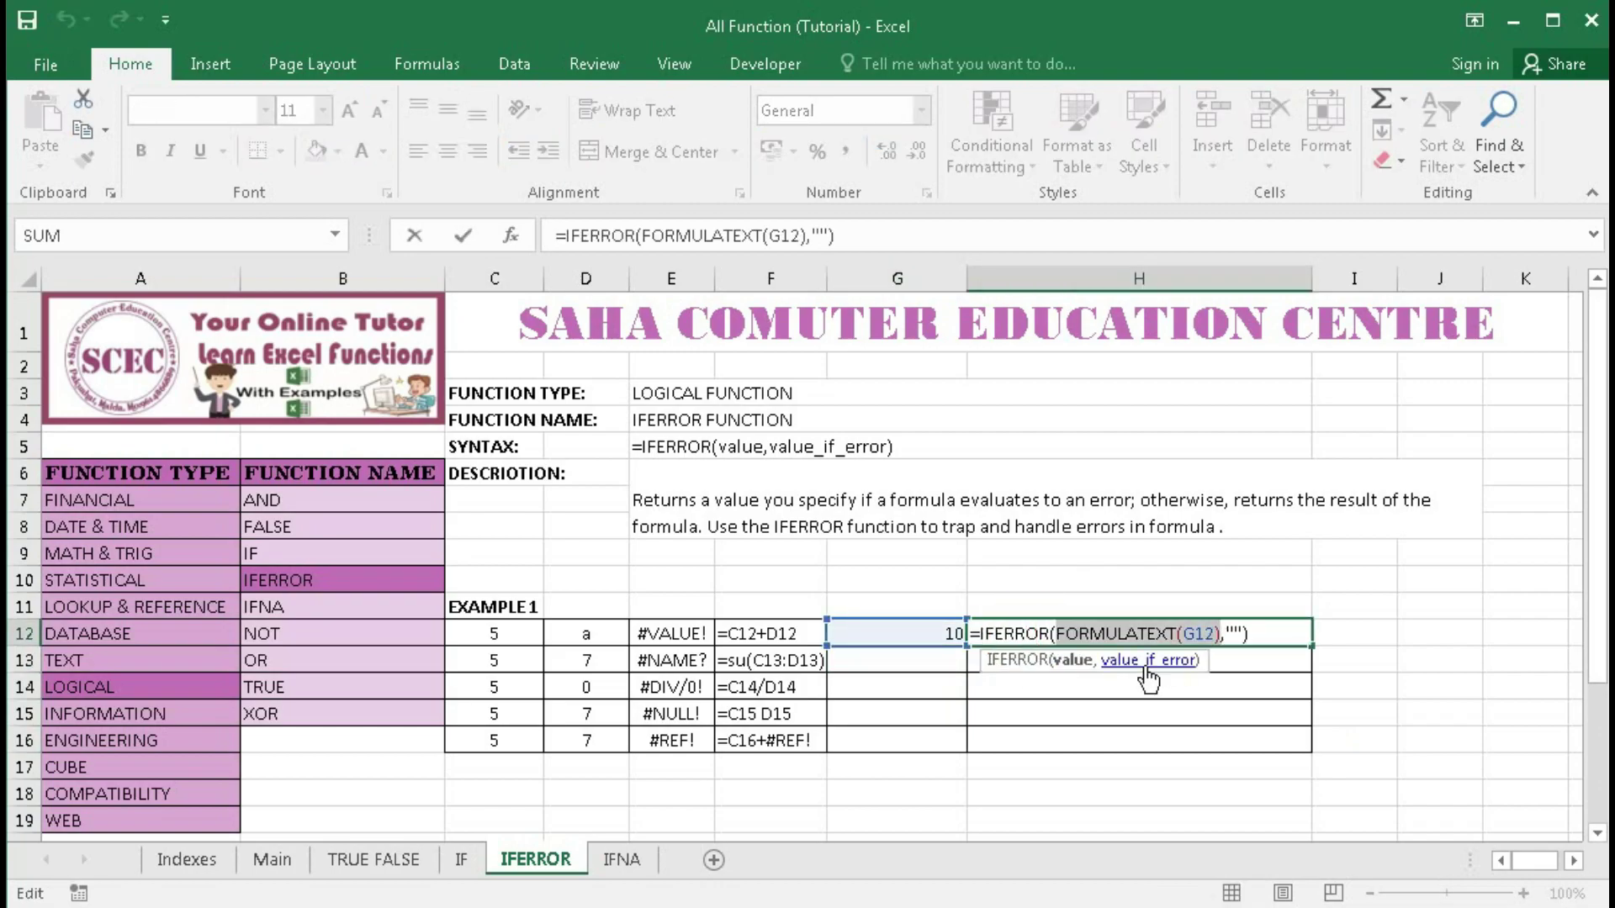
key("F9")
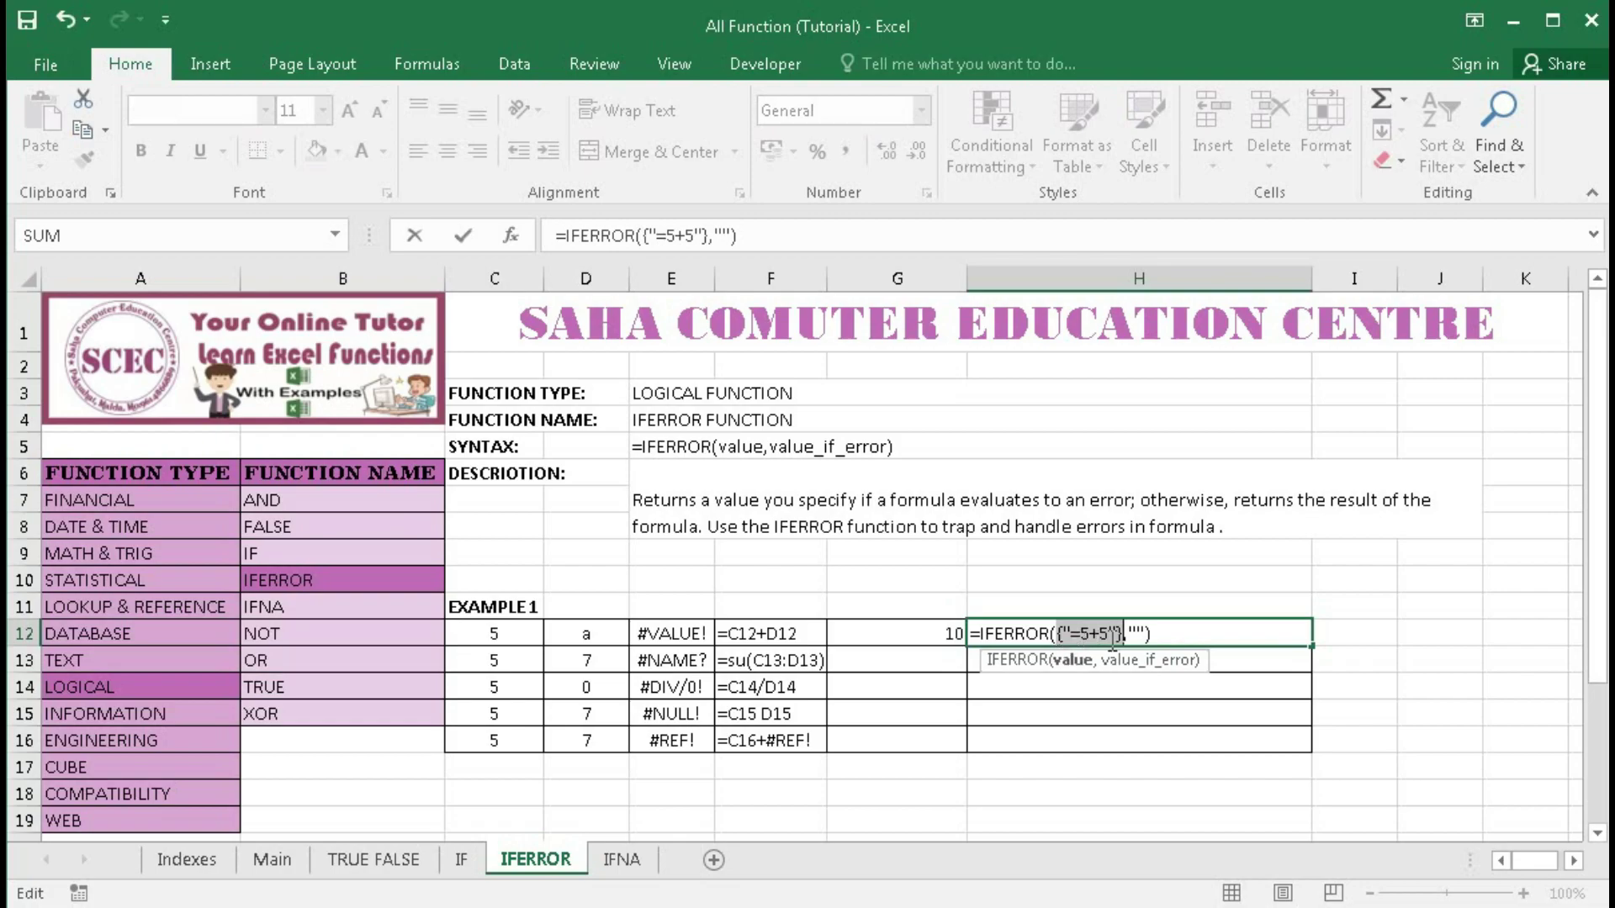
key("Escape")
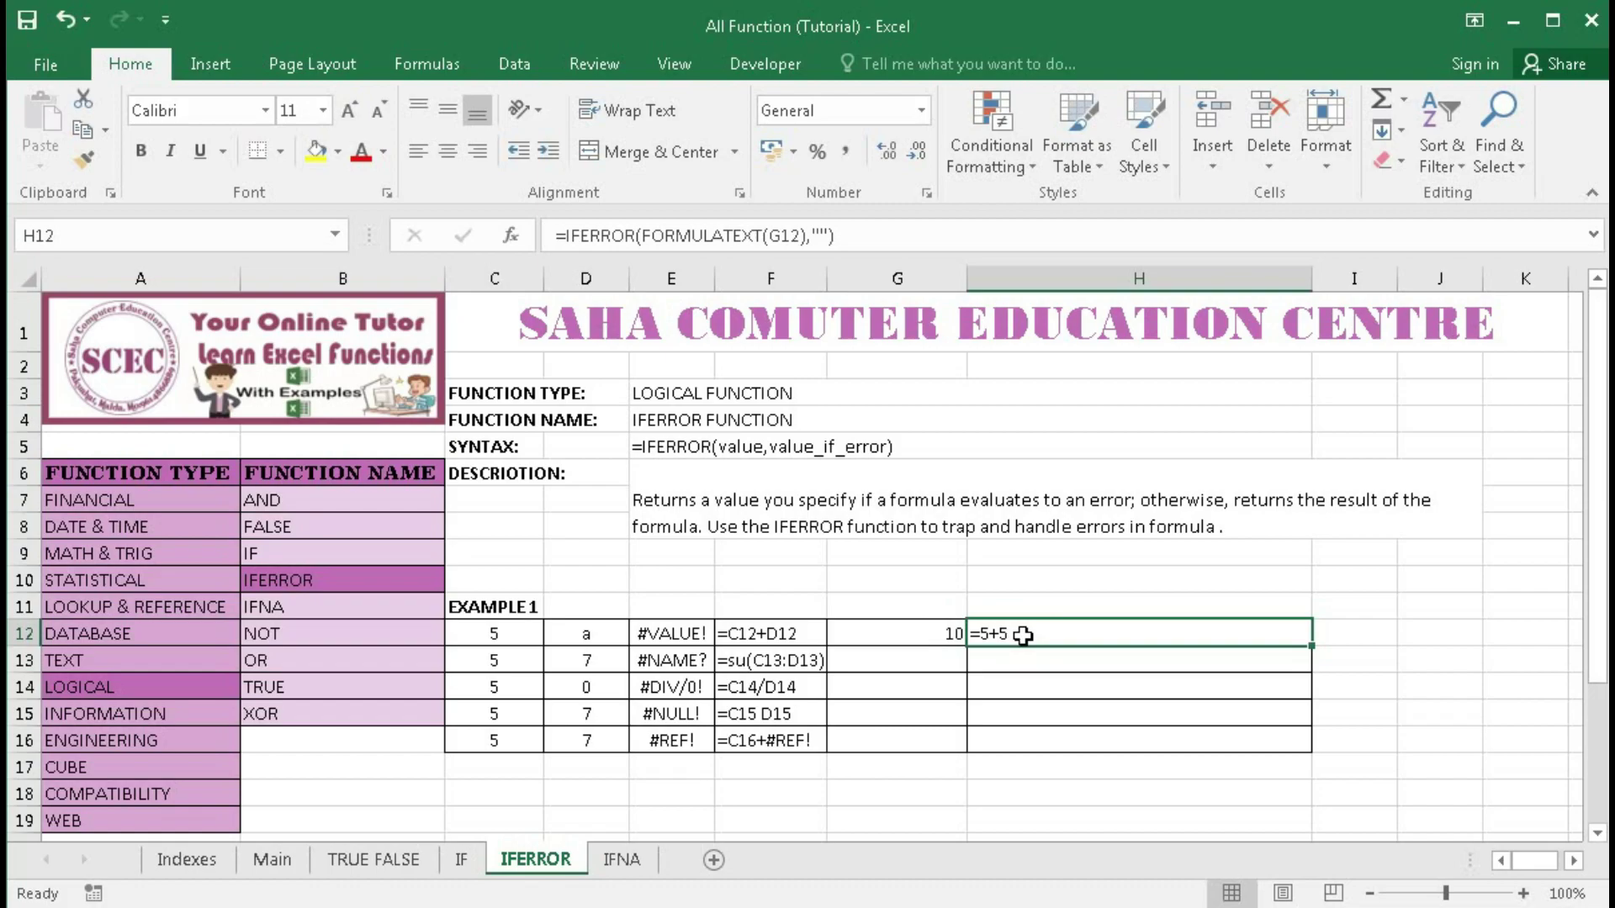
left_click(914, 627)
key("Delete")
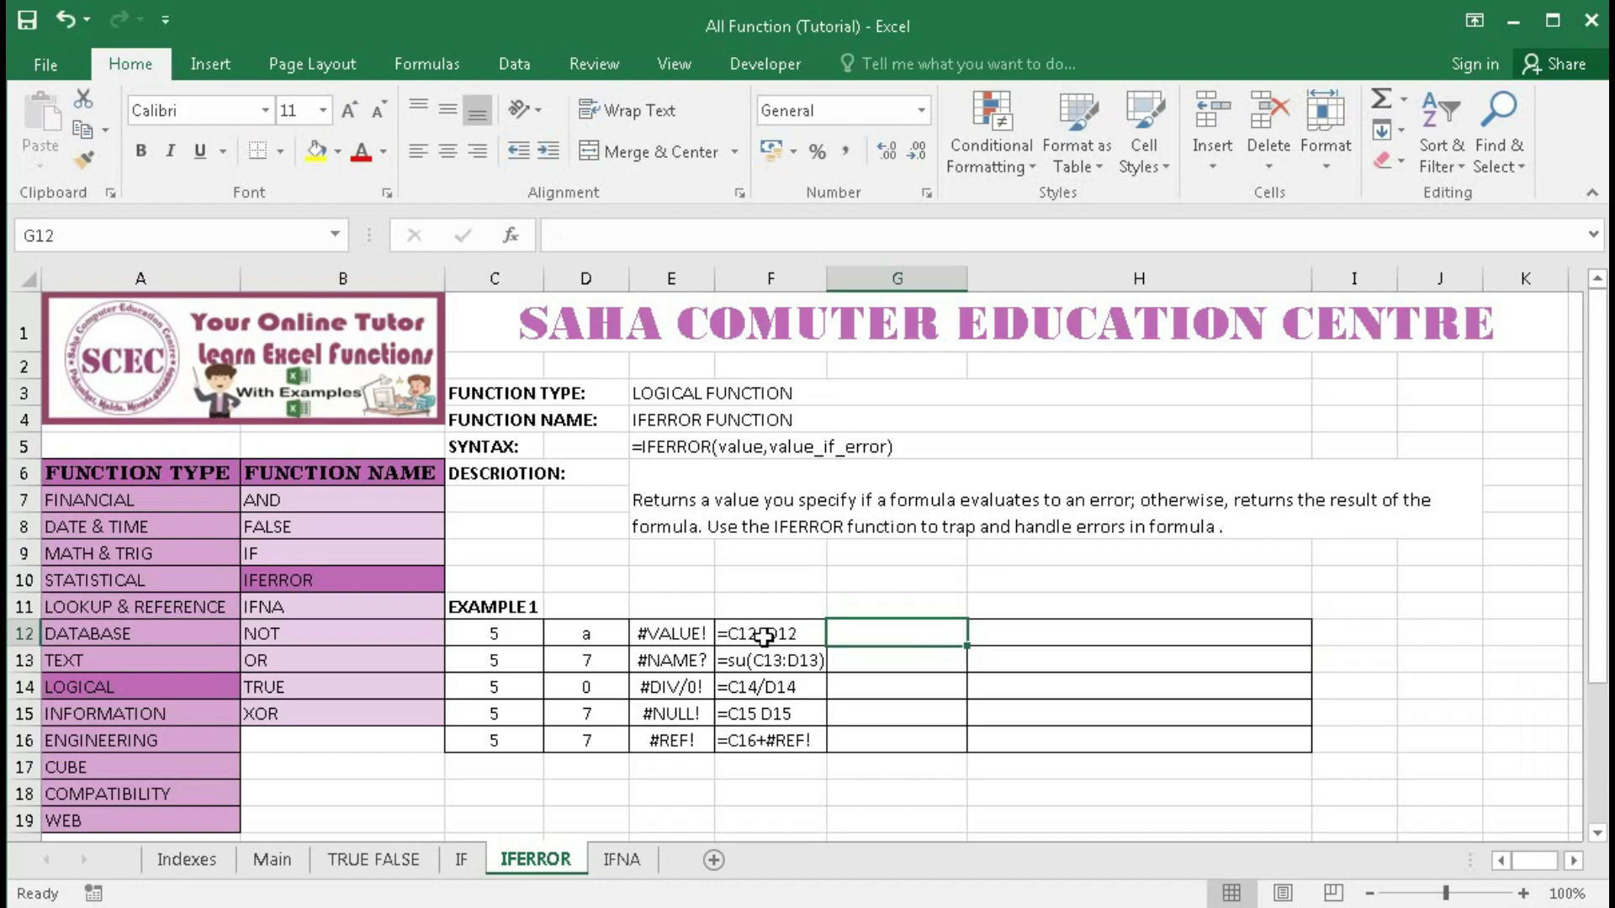
Examine the formulas and referenced cells behind the errors in E12 and E13.
left_click(666, 641)
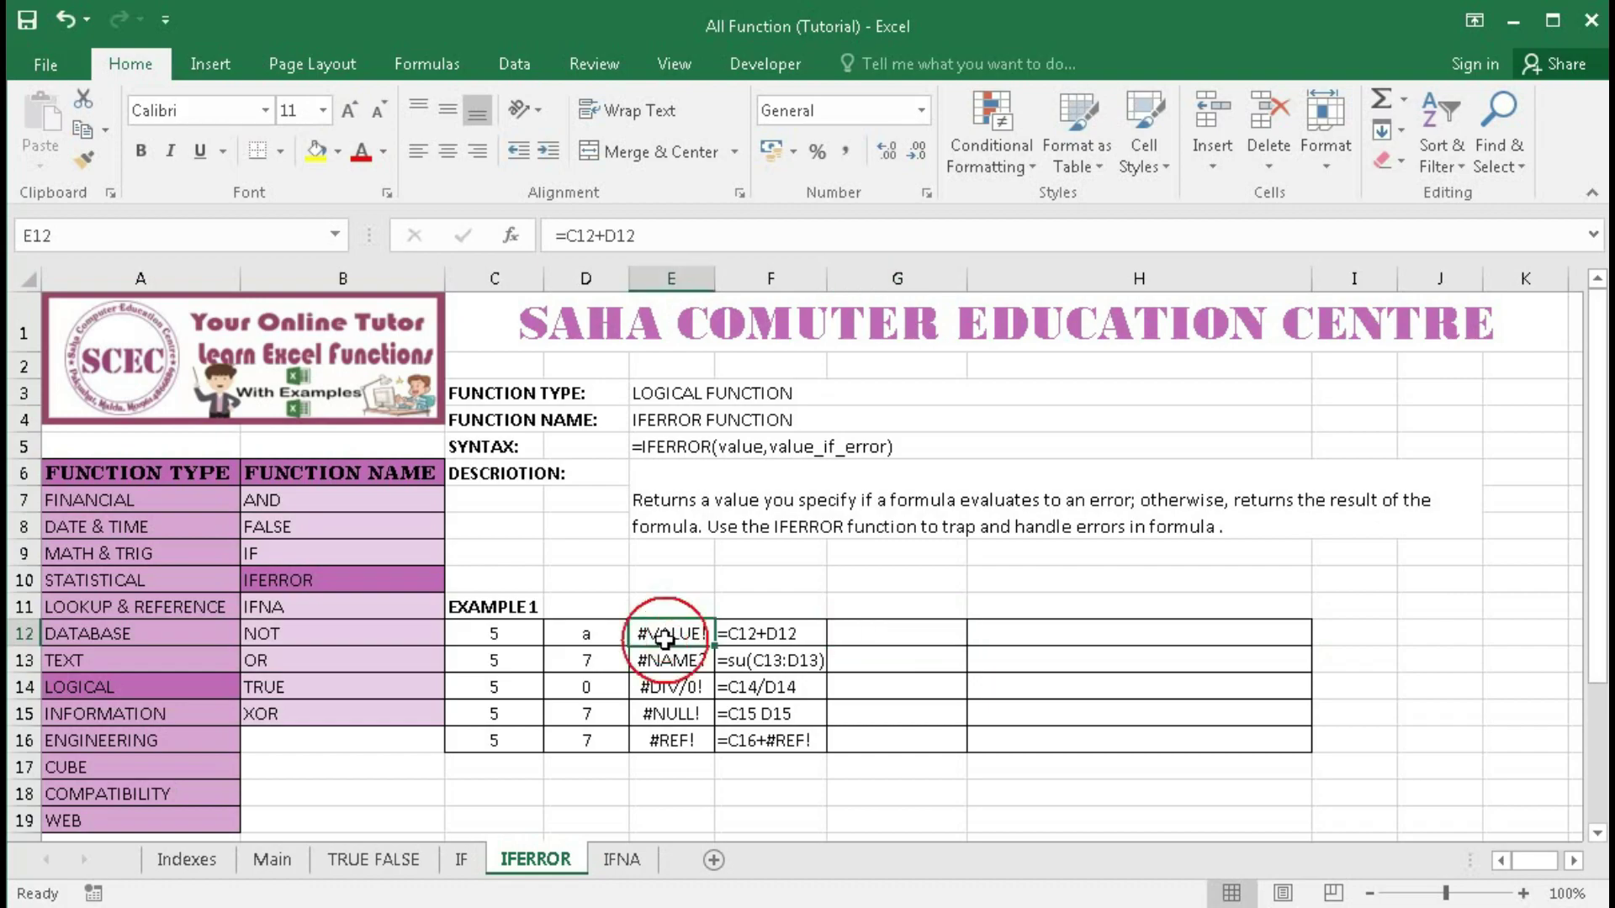
double_click(672, 635)
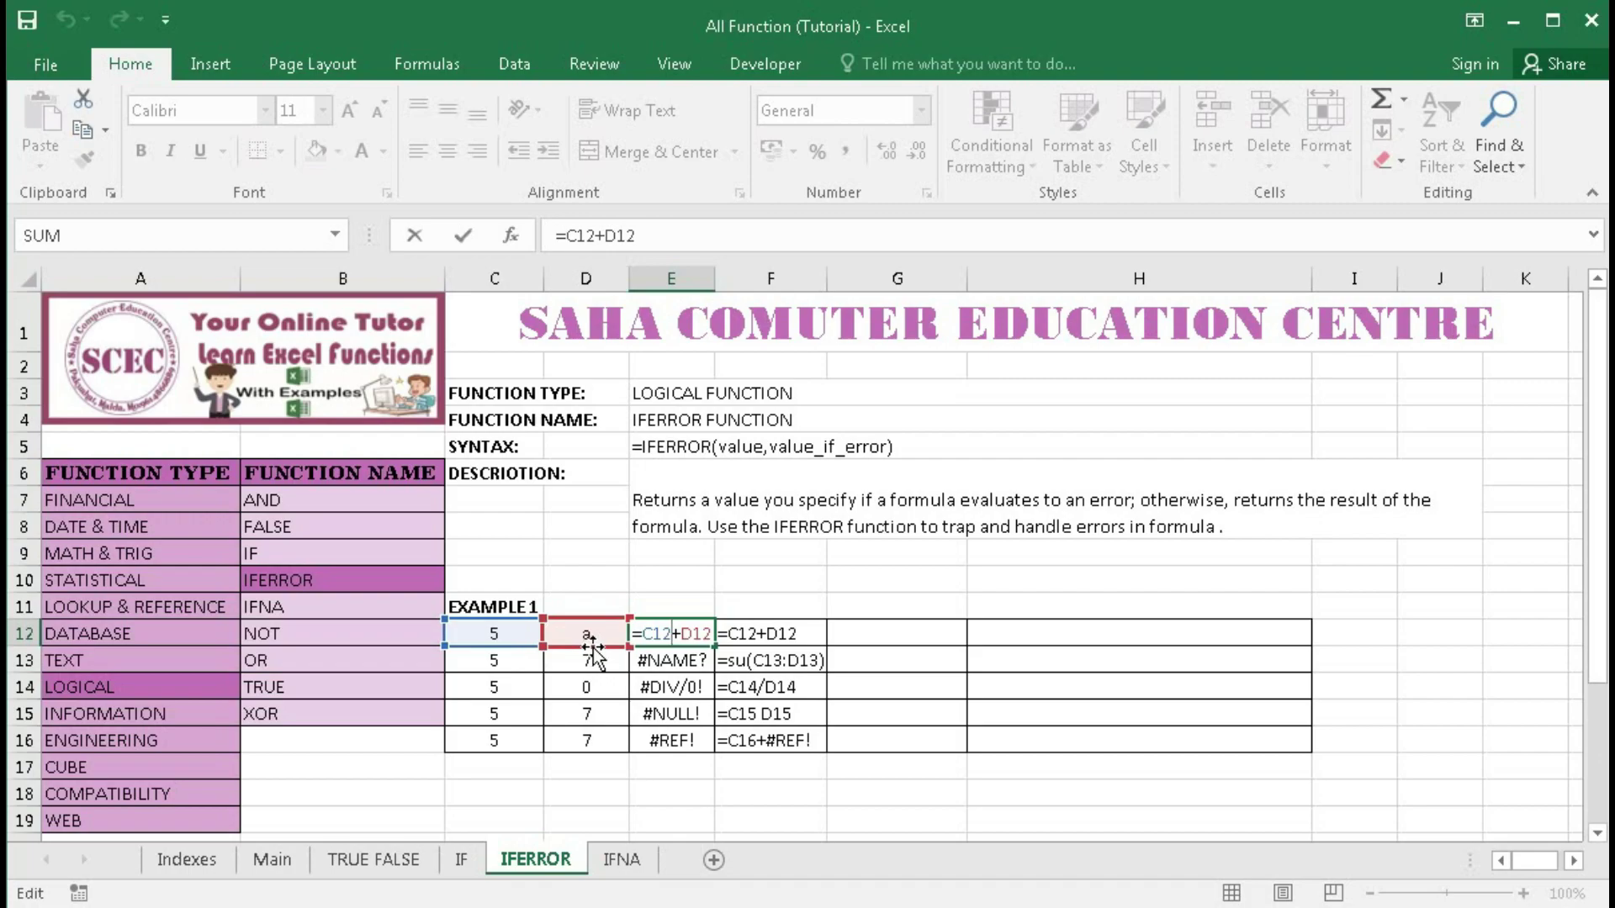
key("Return")
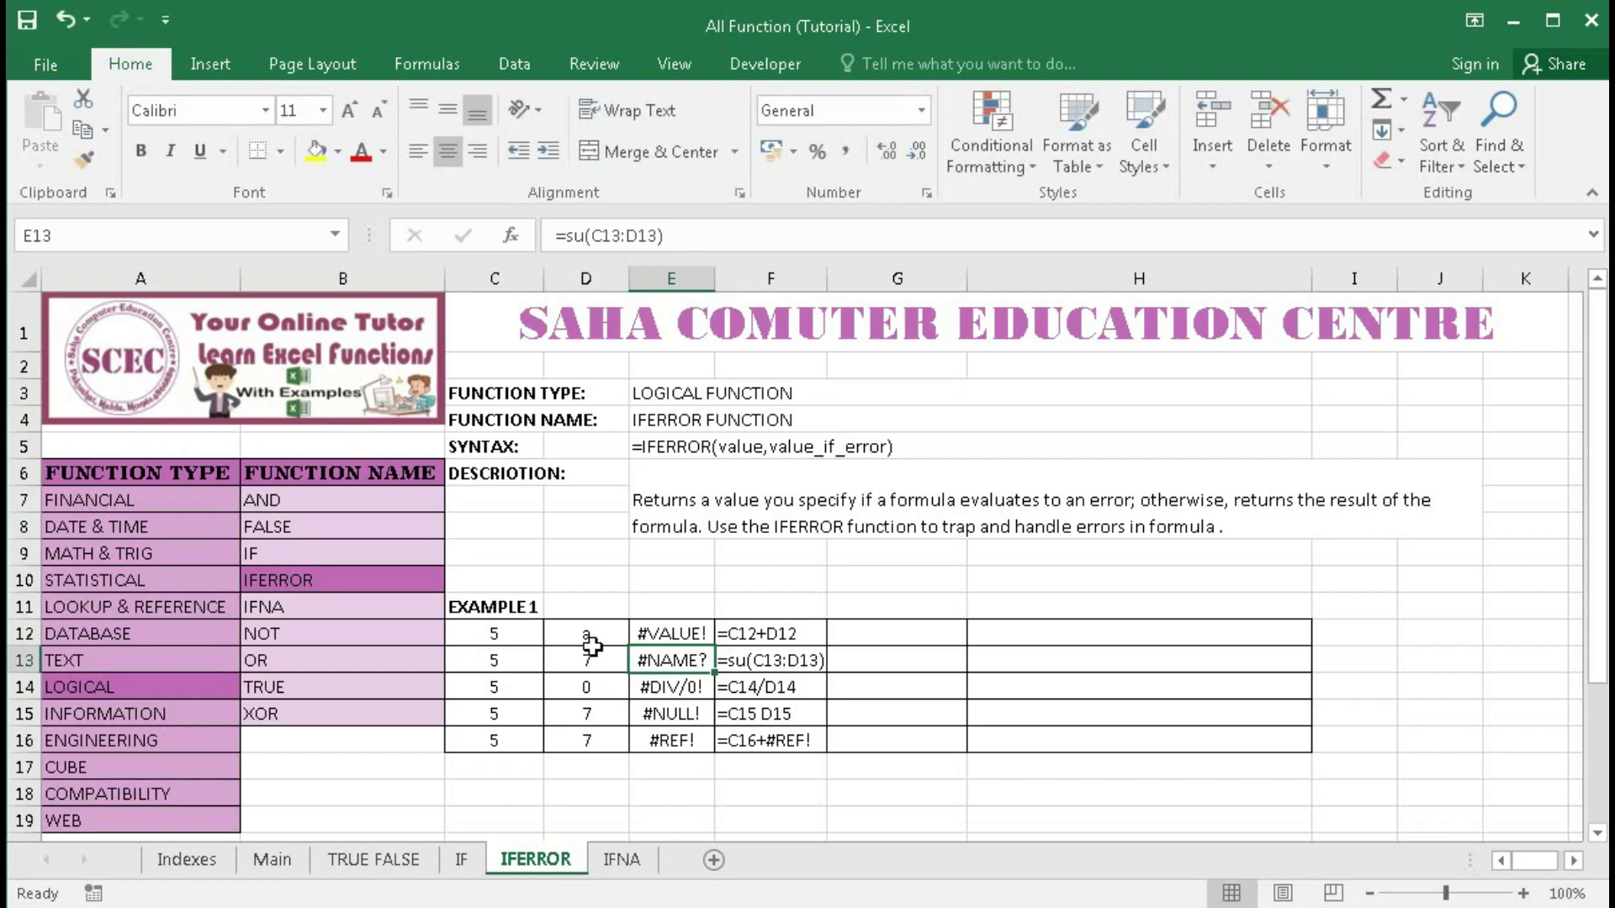
double_click(671, 661)
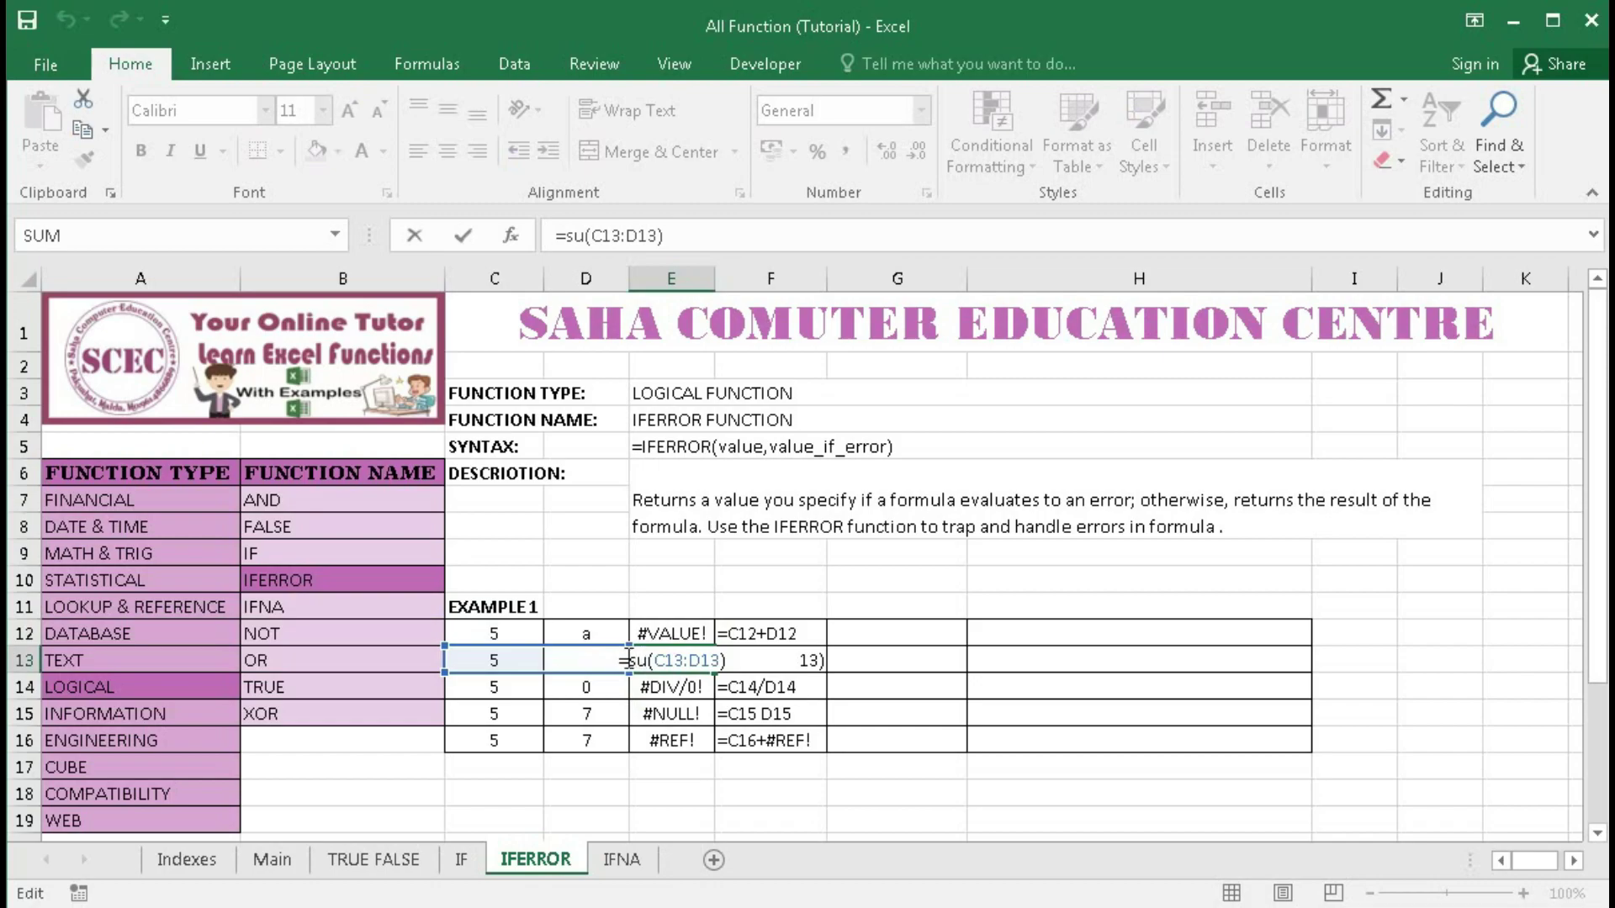
left_click(643, 657)
key("Return")
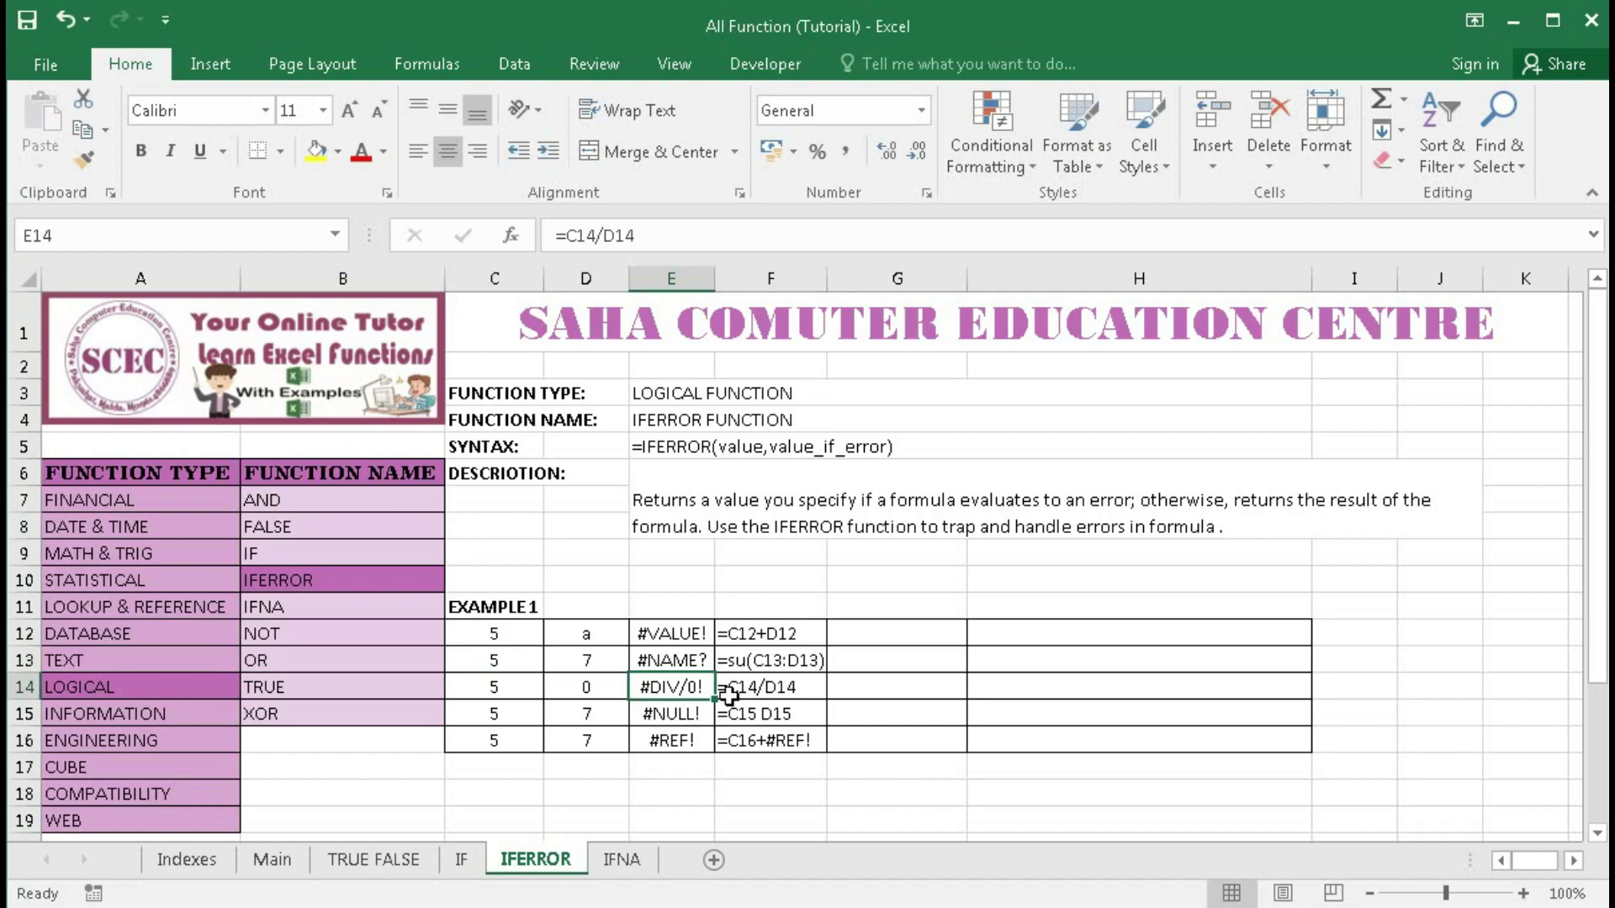
Examine the formulas behind the errors in E14, E15 and E16, including the broken reference in E16.
double_click(672, 687)
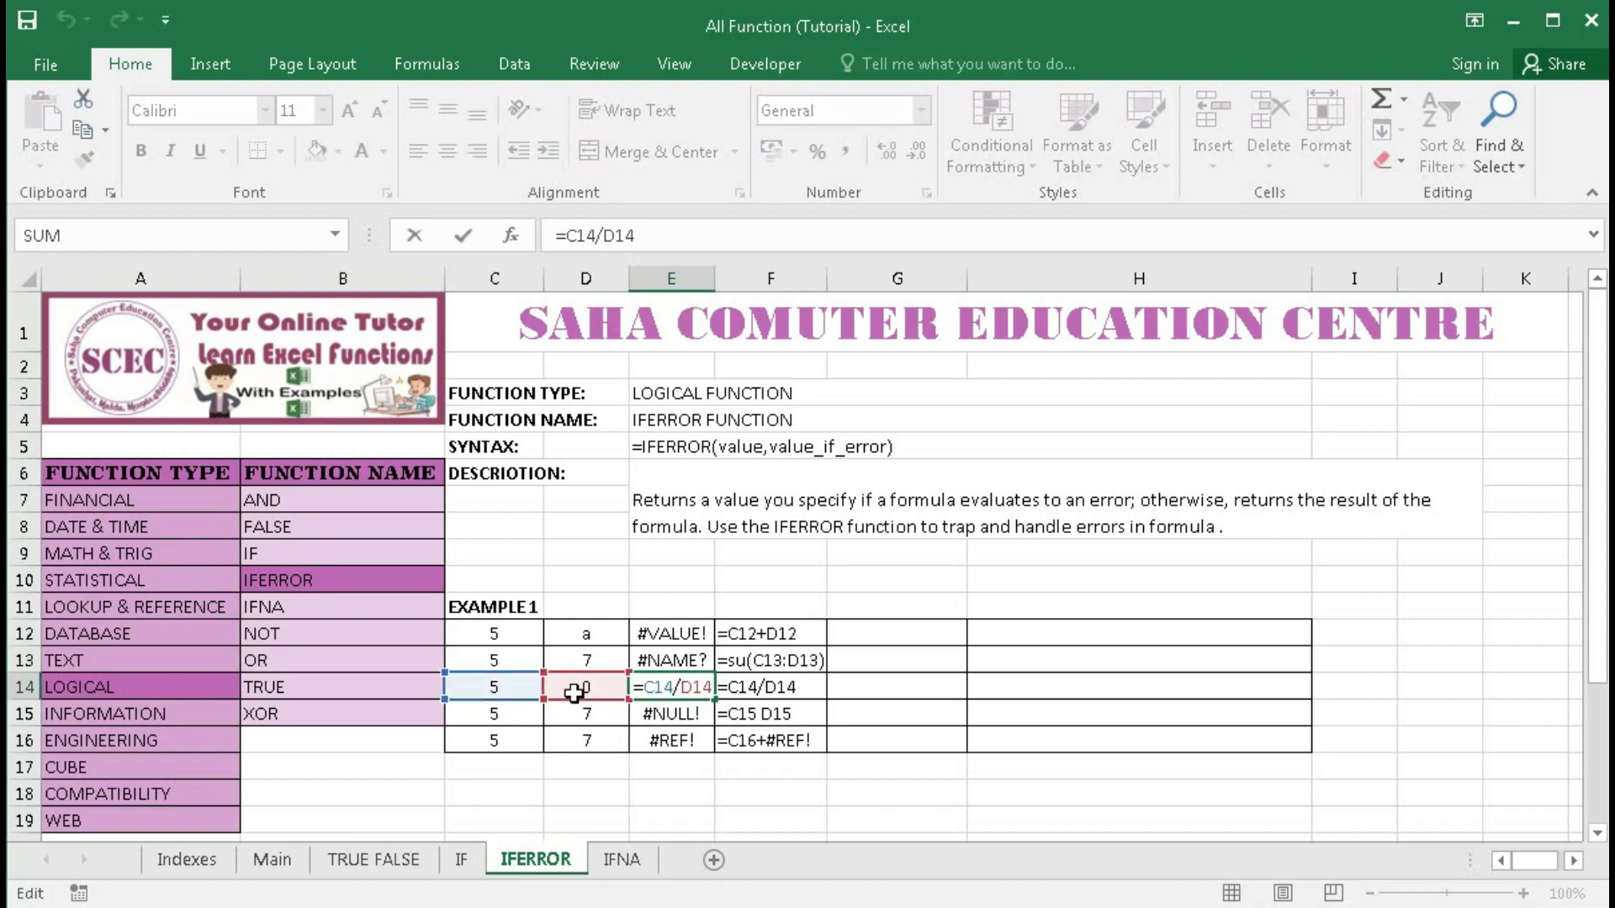
key("Return")
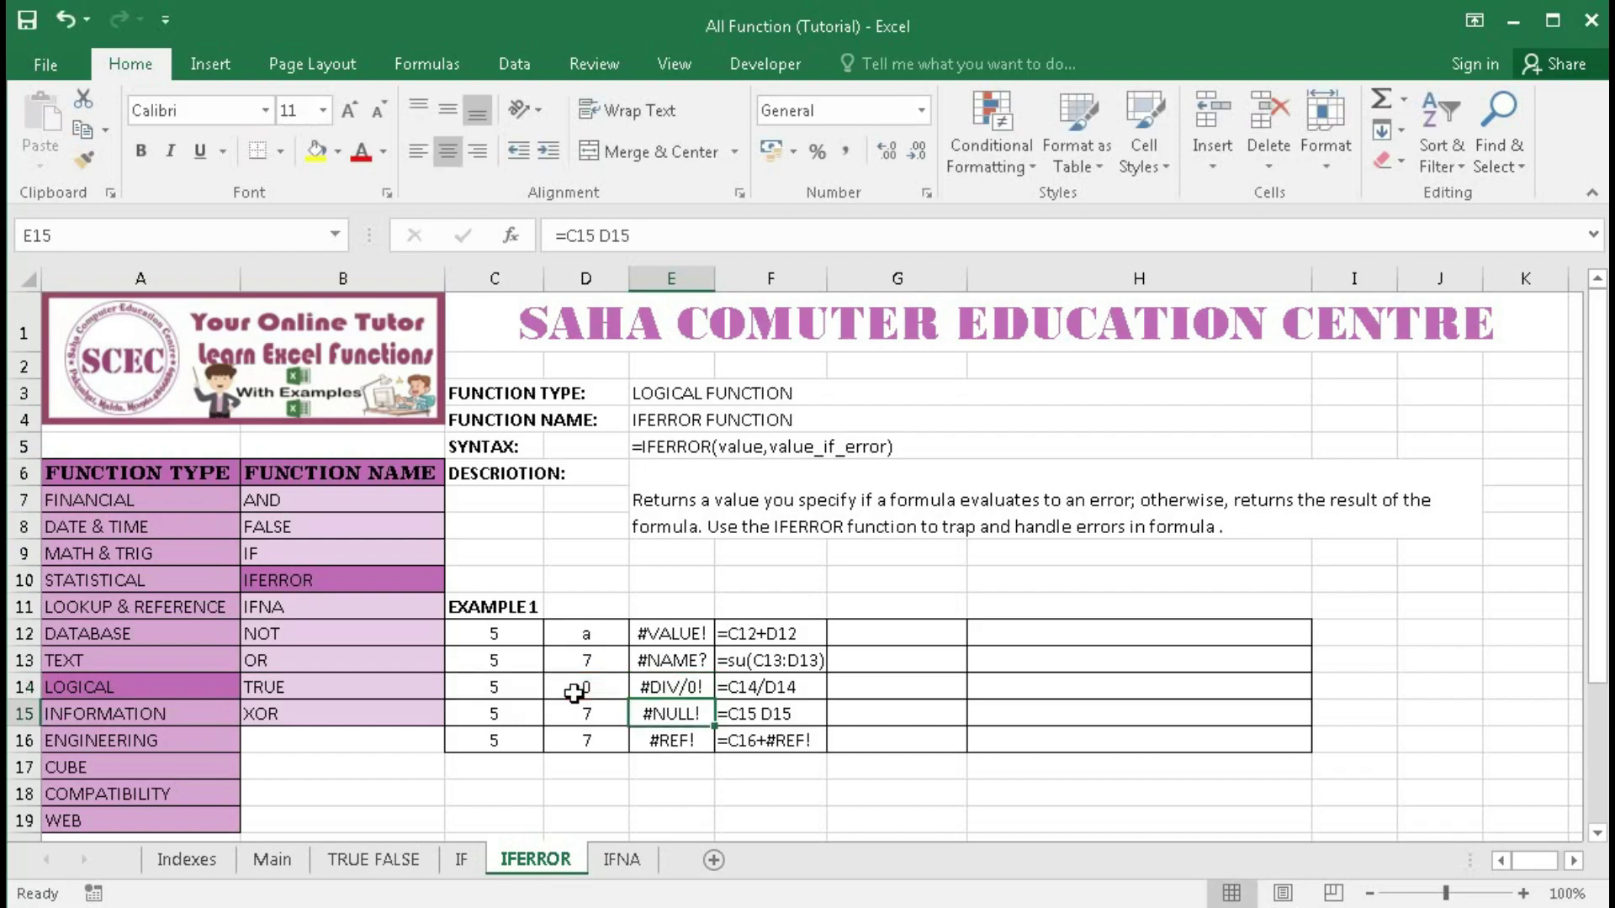
double_click(672, 717)
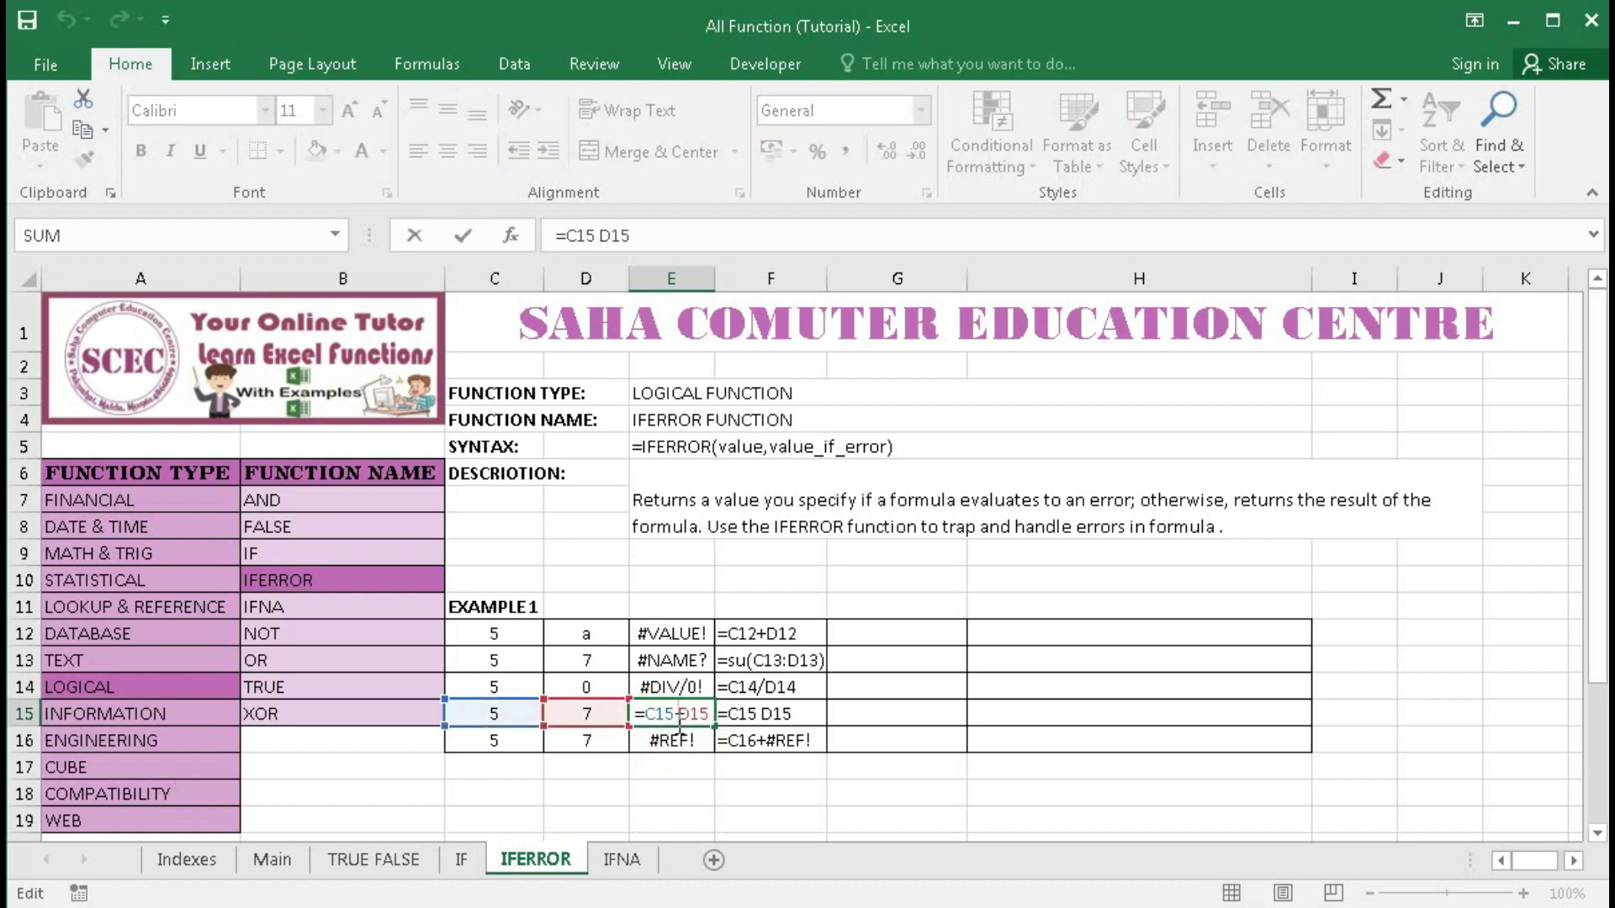
left_click(675, 714)
key("Return")
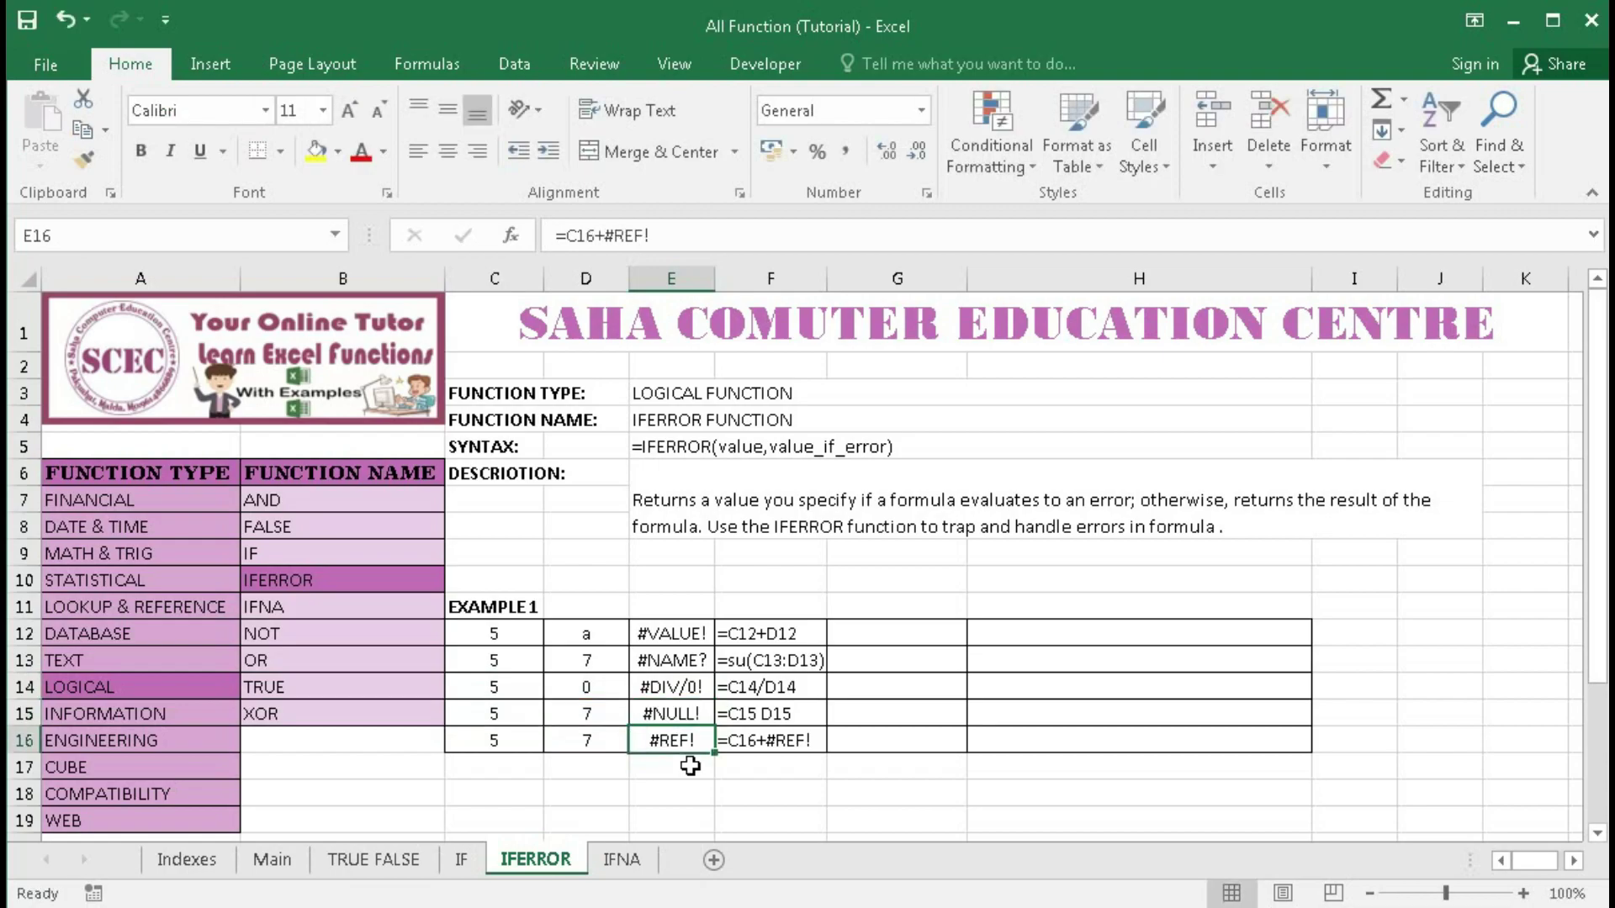
double_click(673, 747)
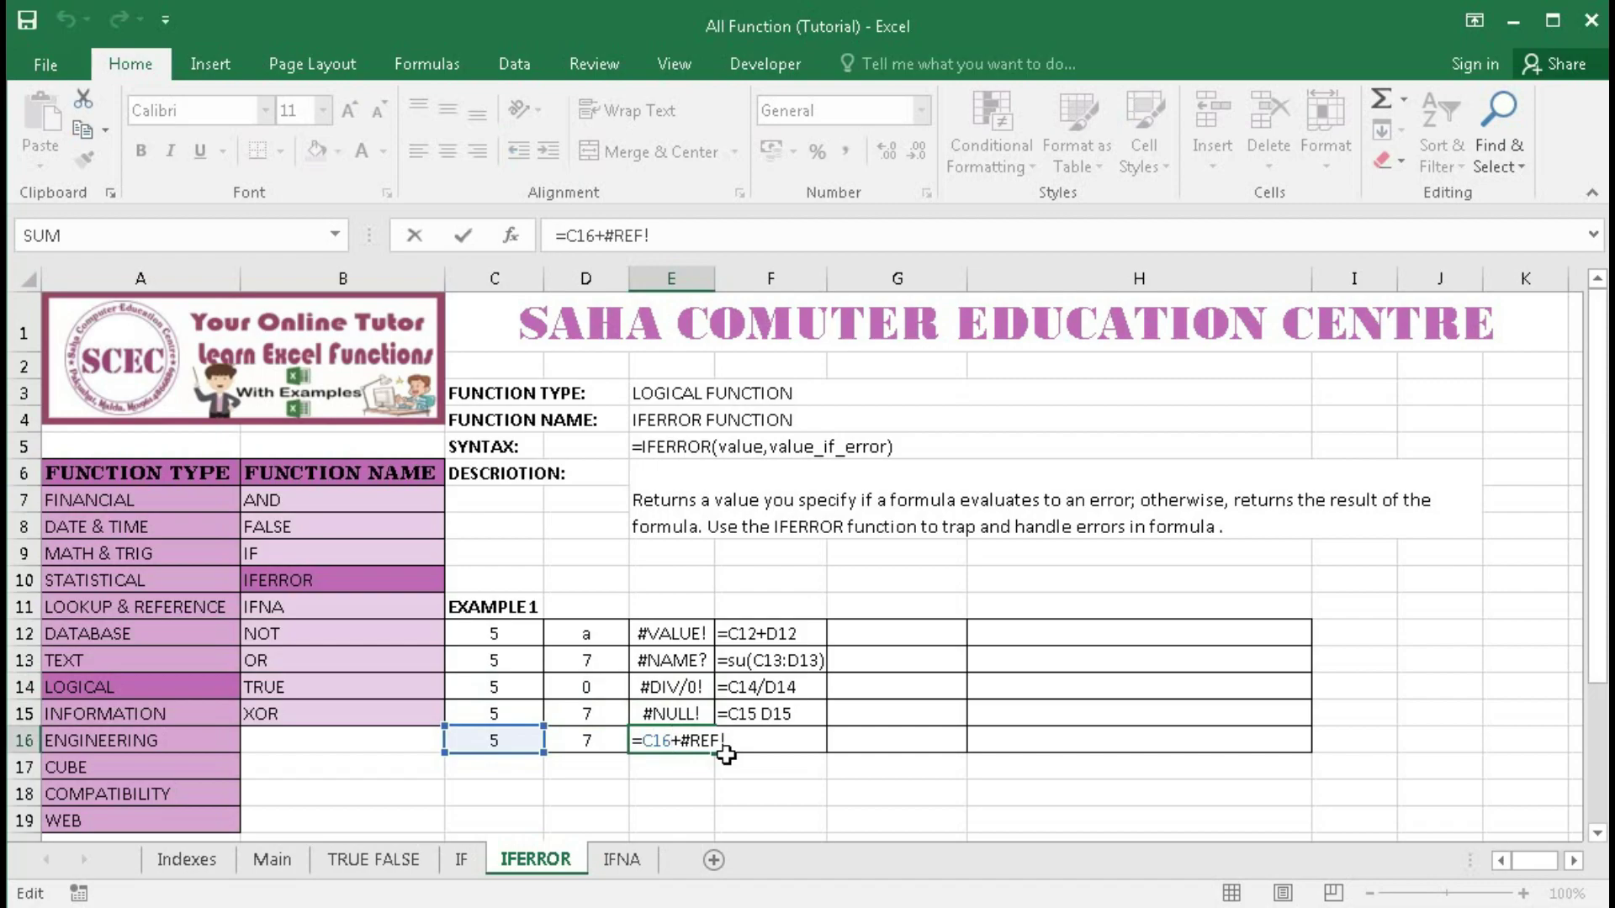
left_click_drag(680, 746, 736, 740)
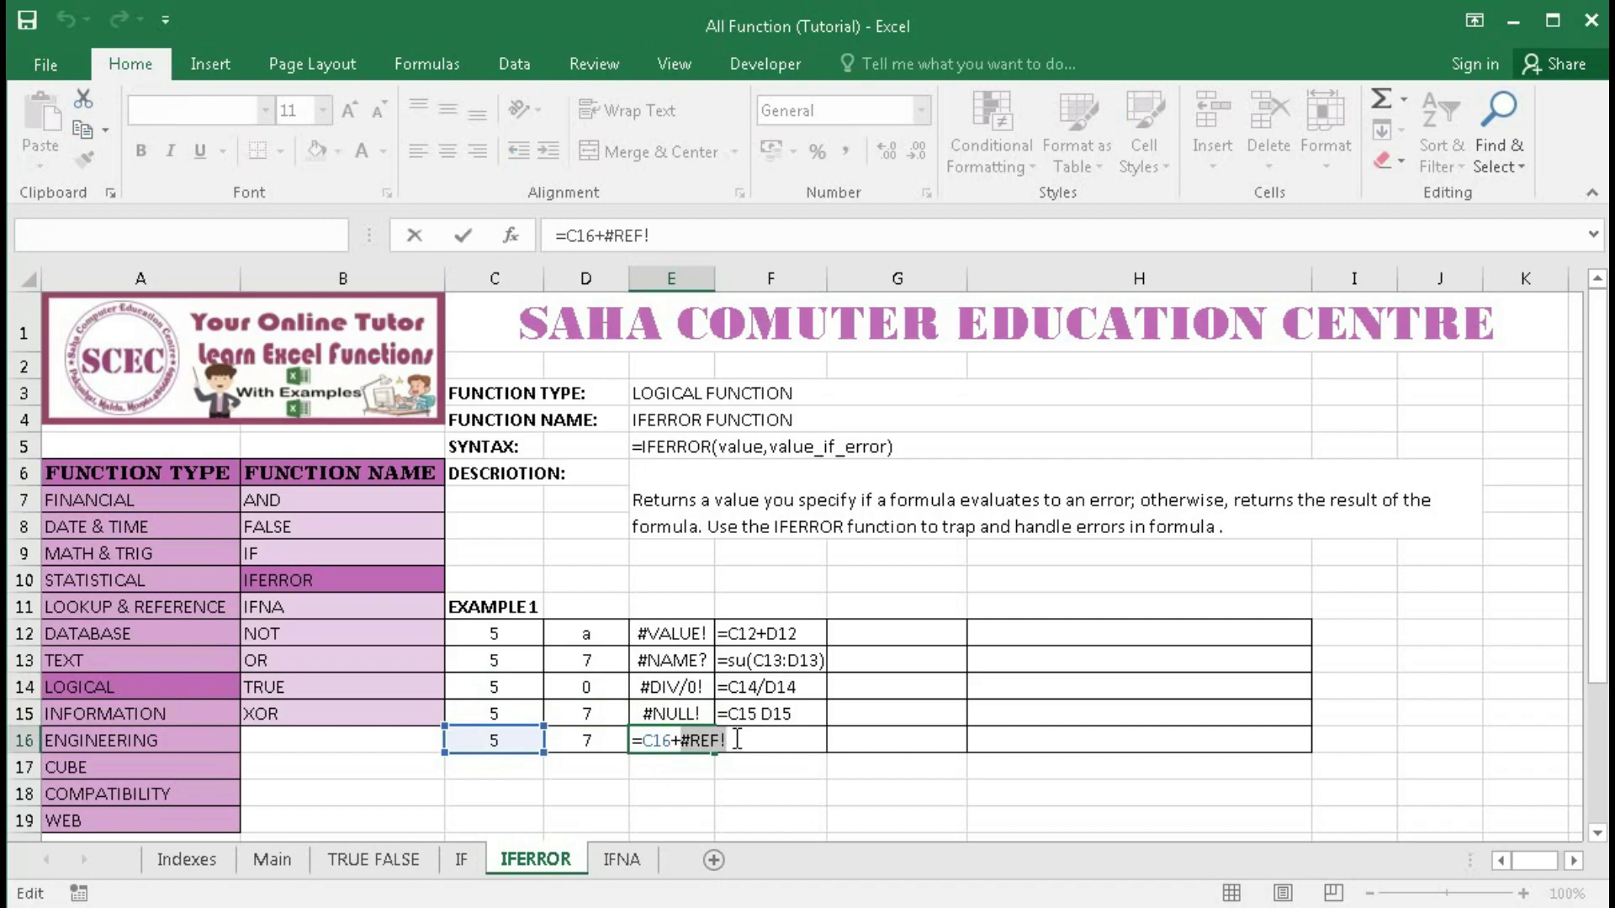
key("Return")
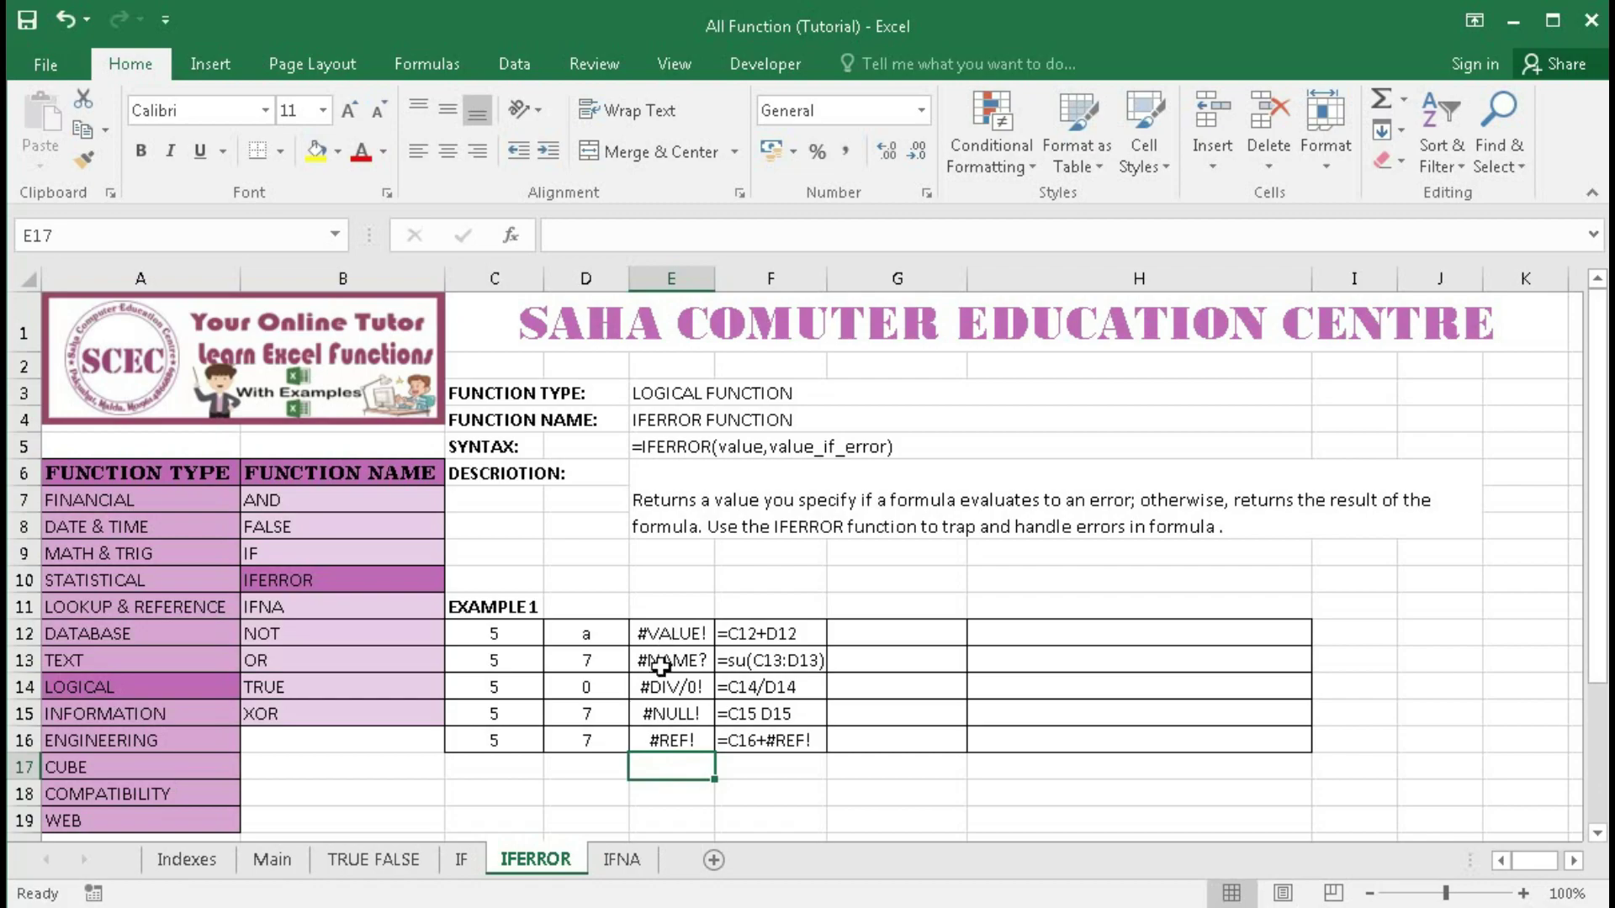
Examine the formula behind the error in E12 without changing it.
left_click(877, 636)
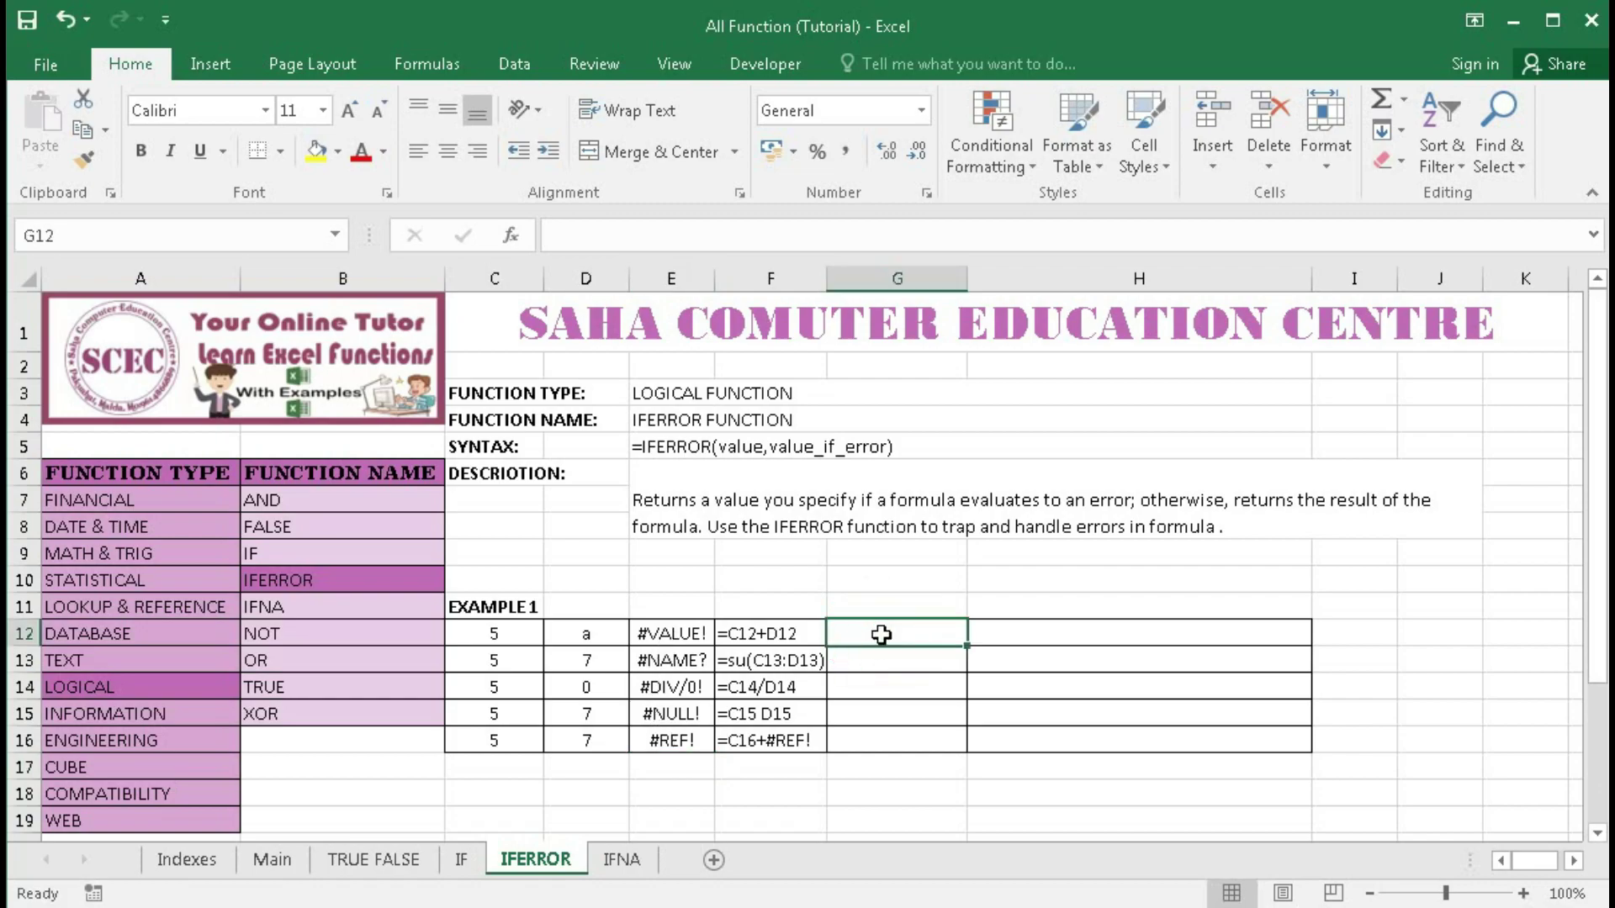
double_click(694, 635)
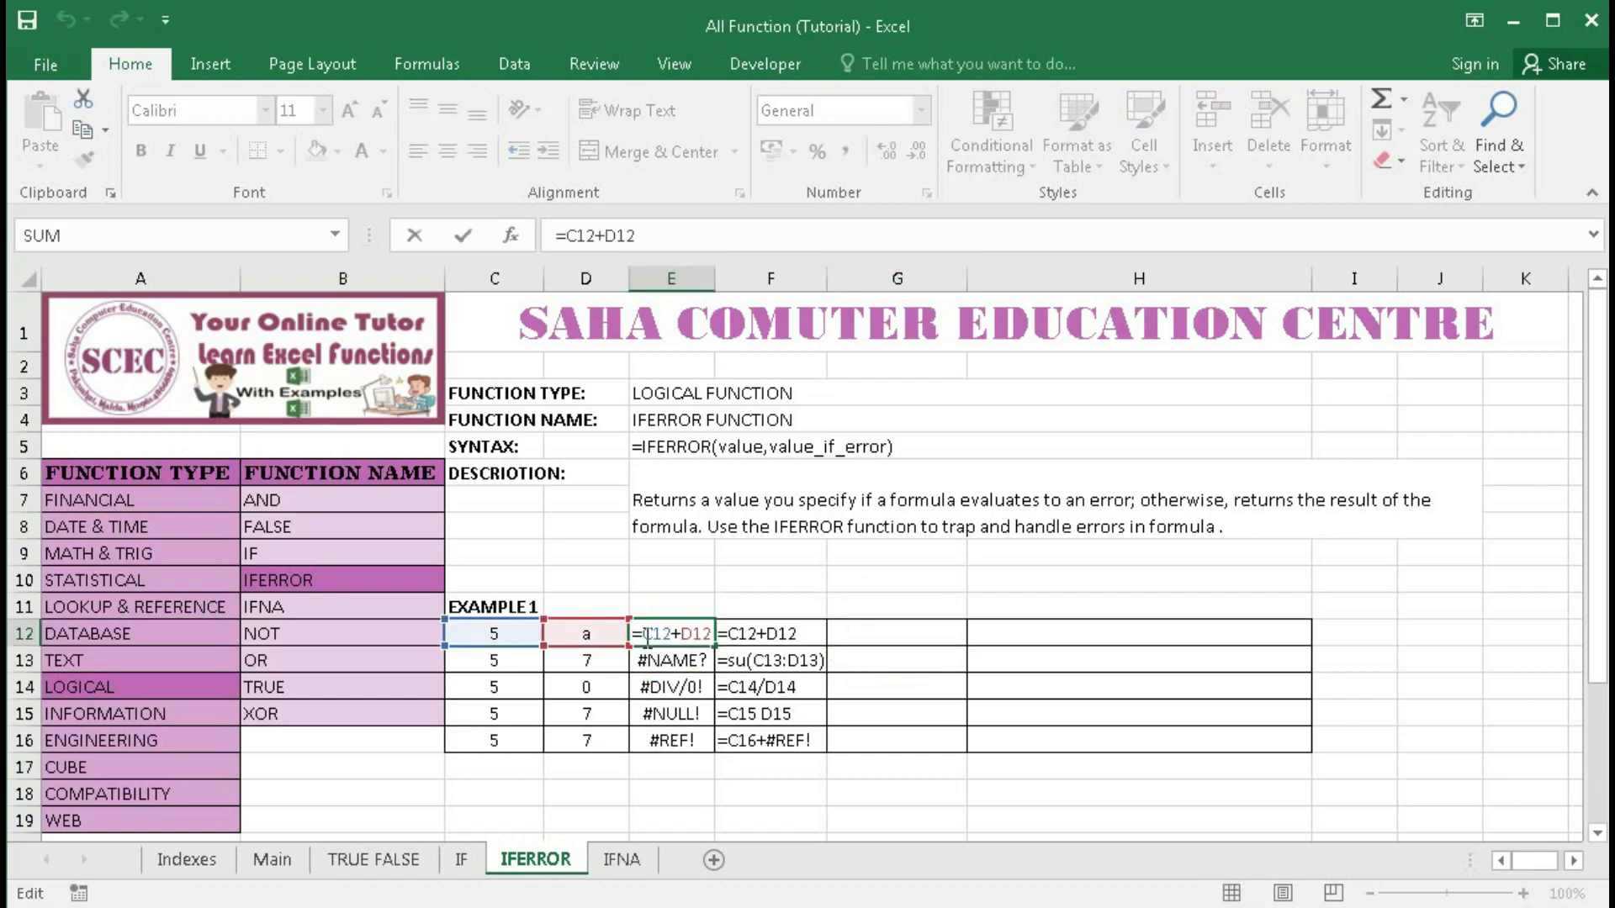
key("Escape")
Enter the formula =IFERROR(C12+D12,"Error") in cell G12.
left_click(883, 644)
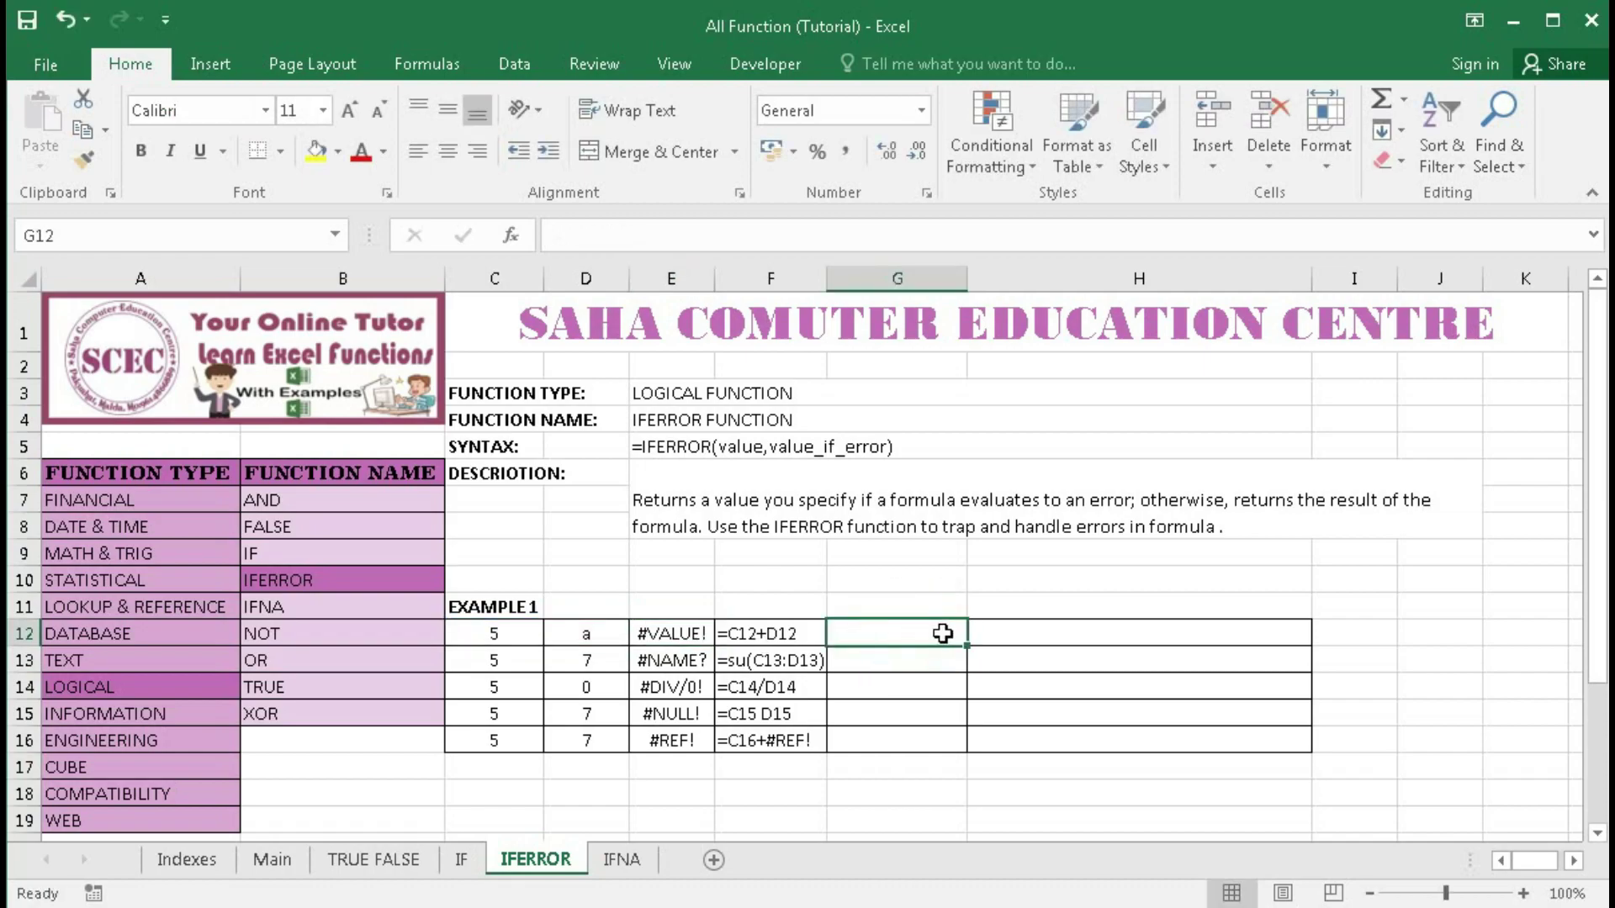
type("=")
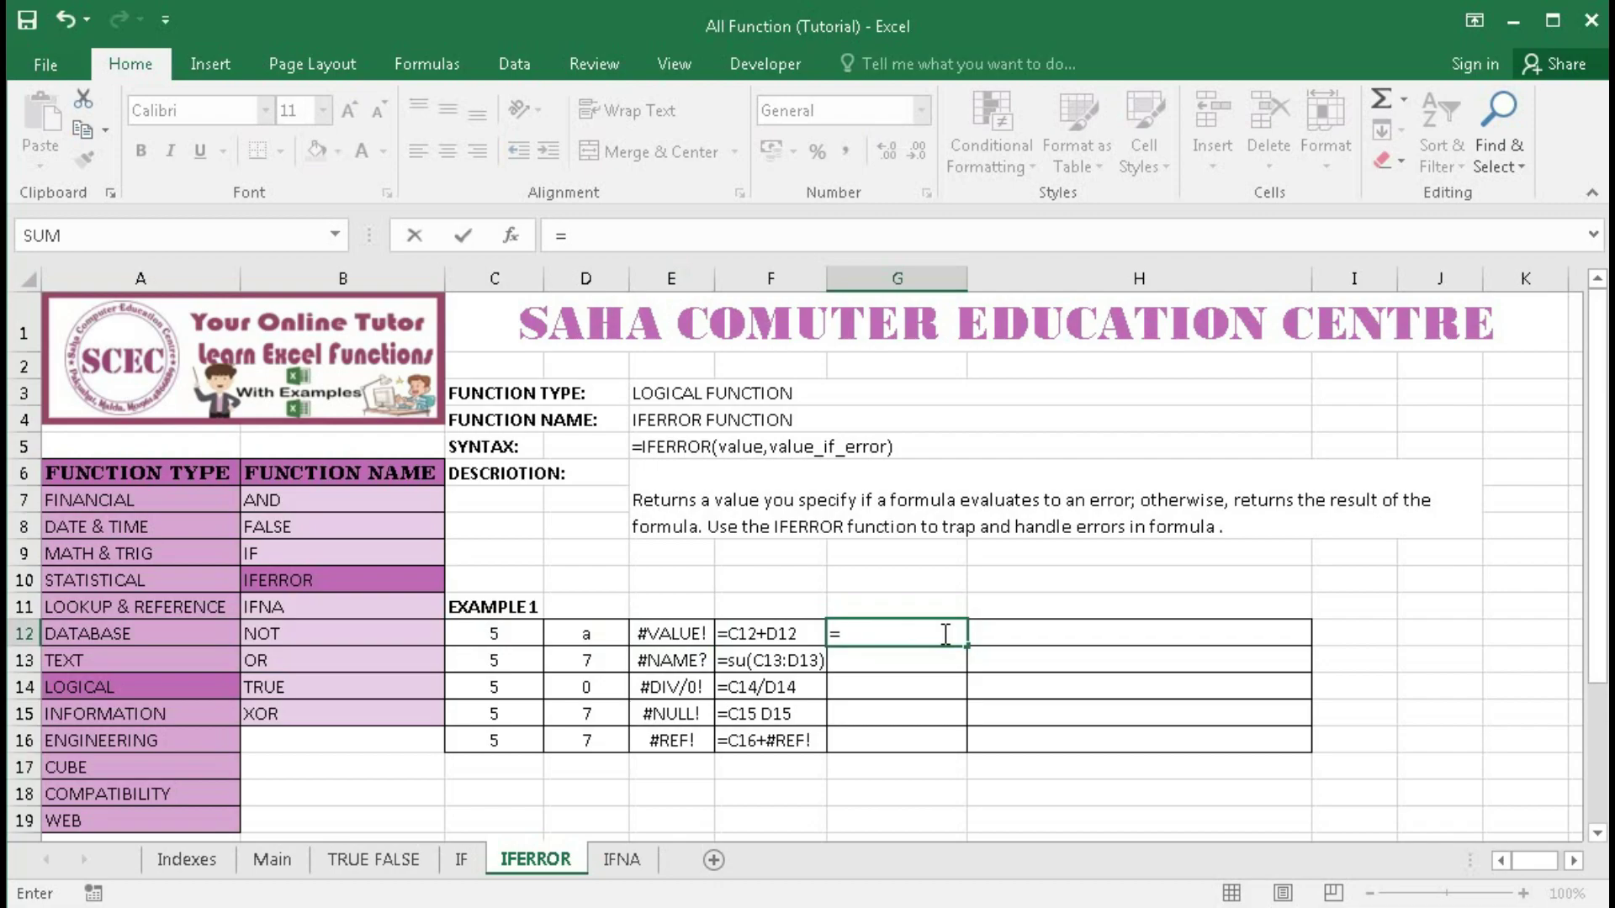
type("IFE")
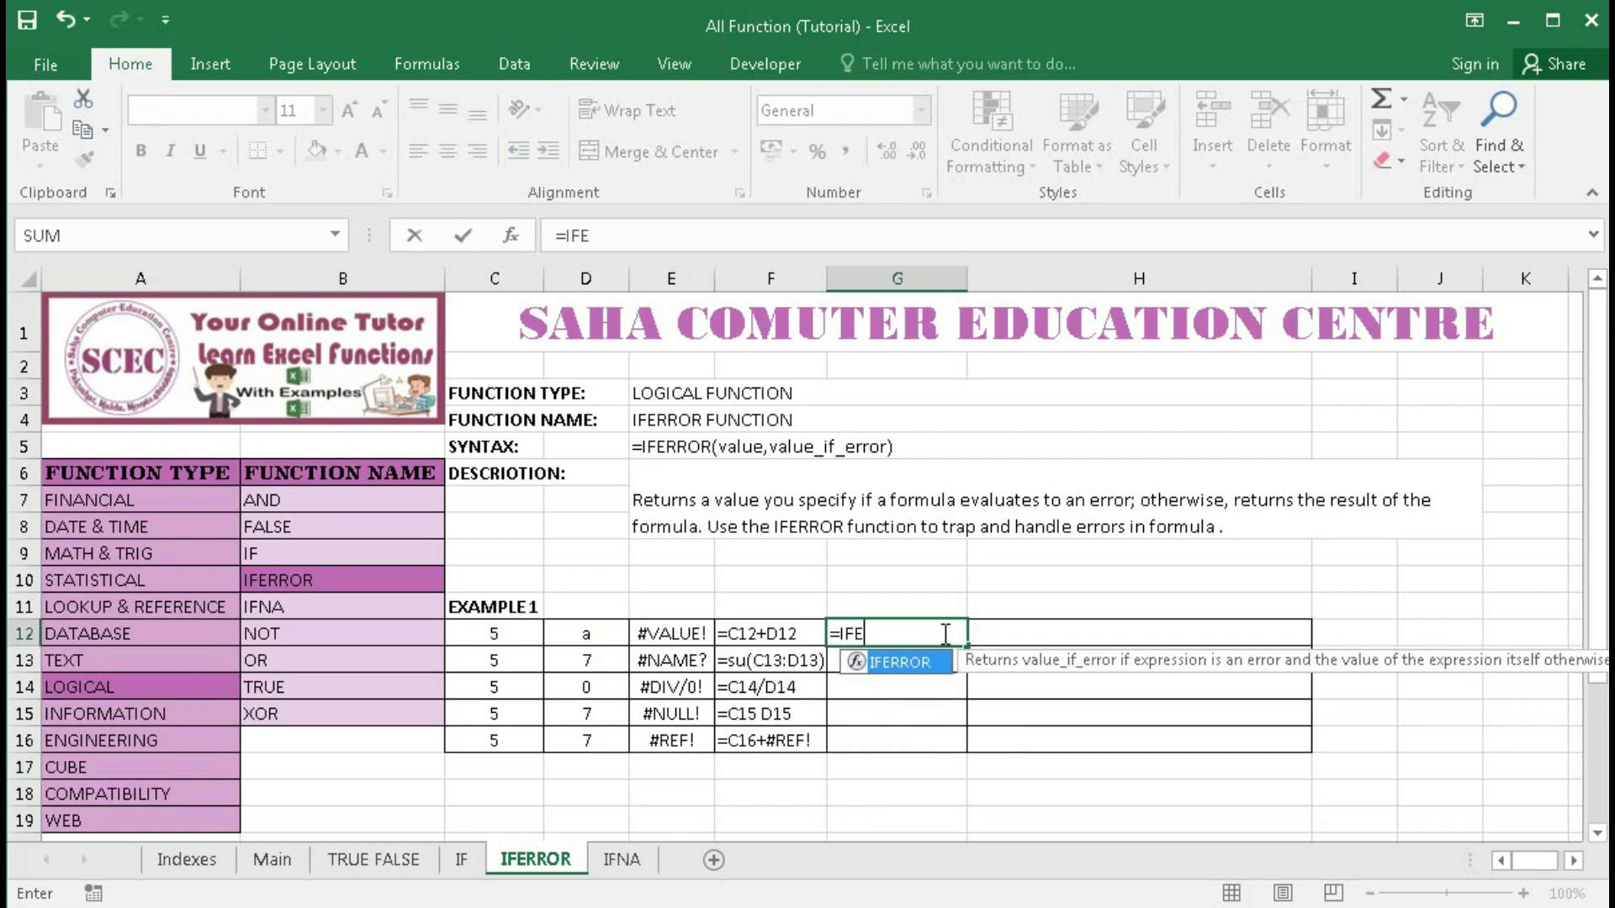
key("Tab")
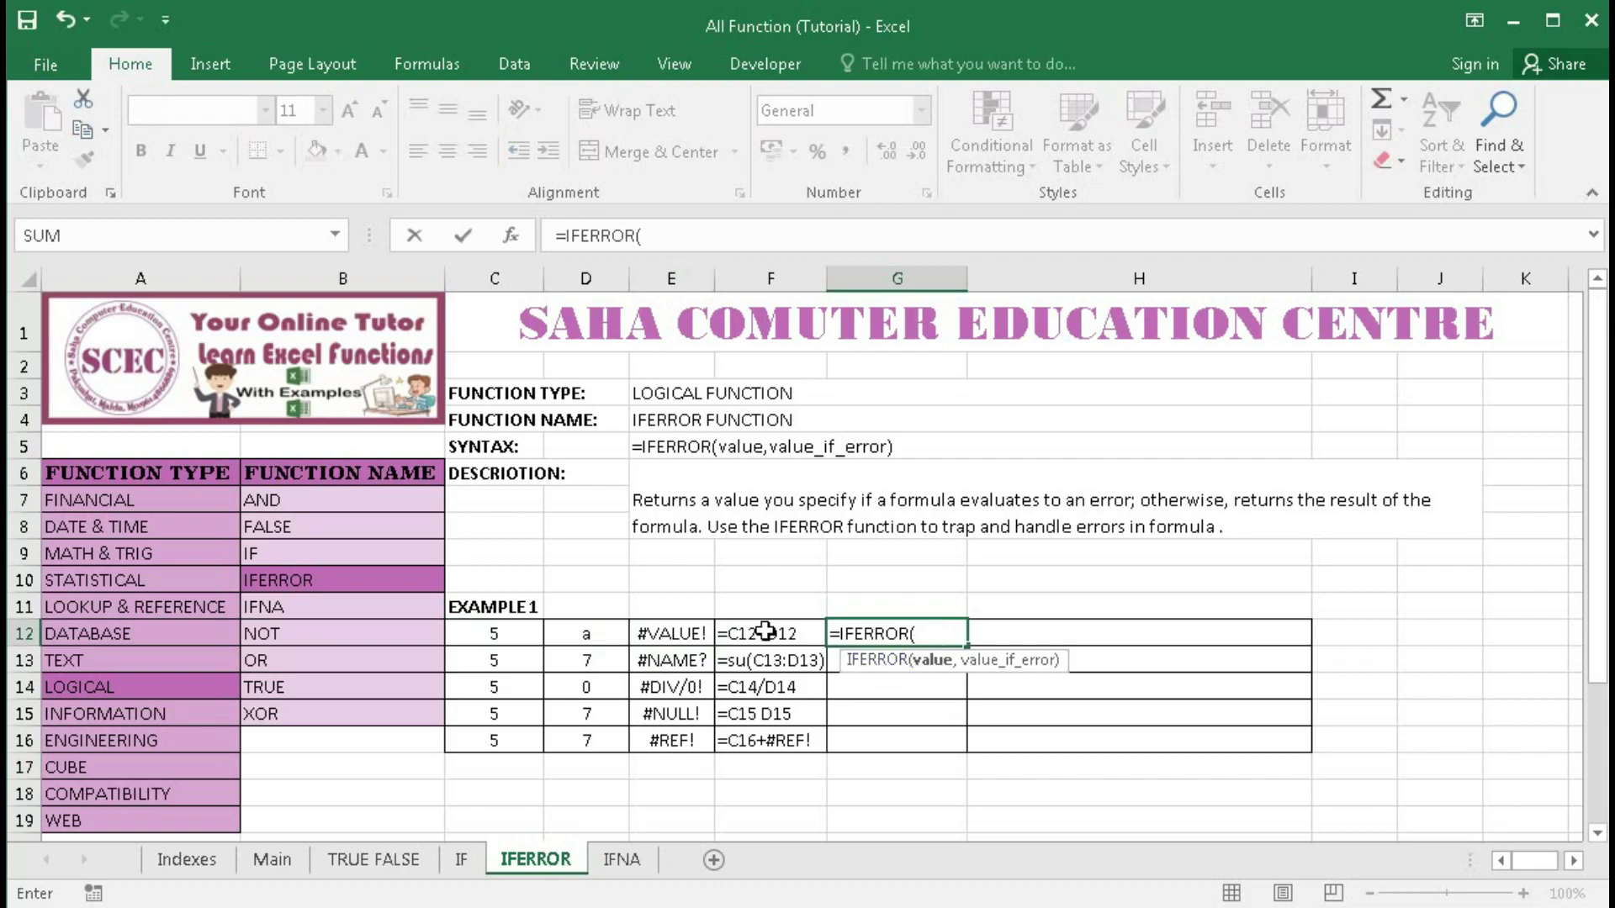
type("C")
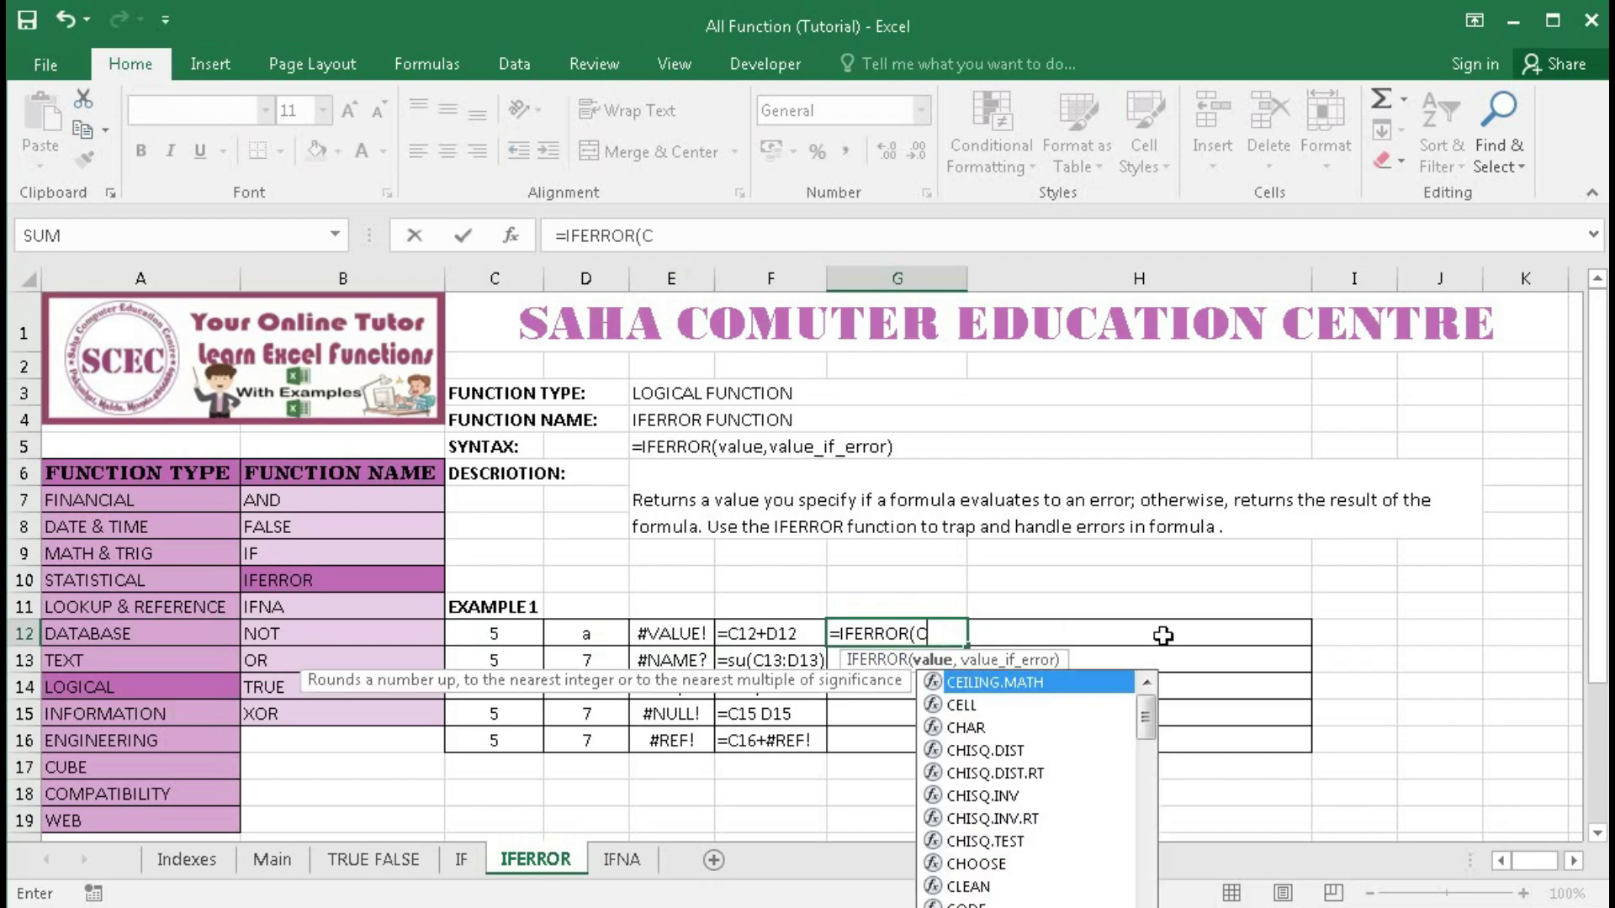
type("12+")
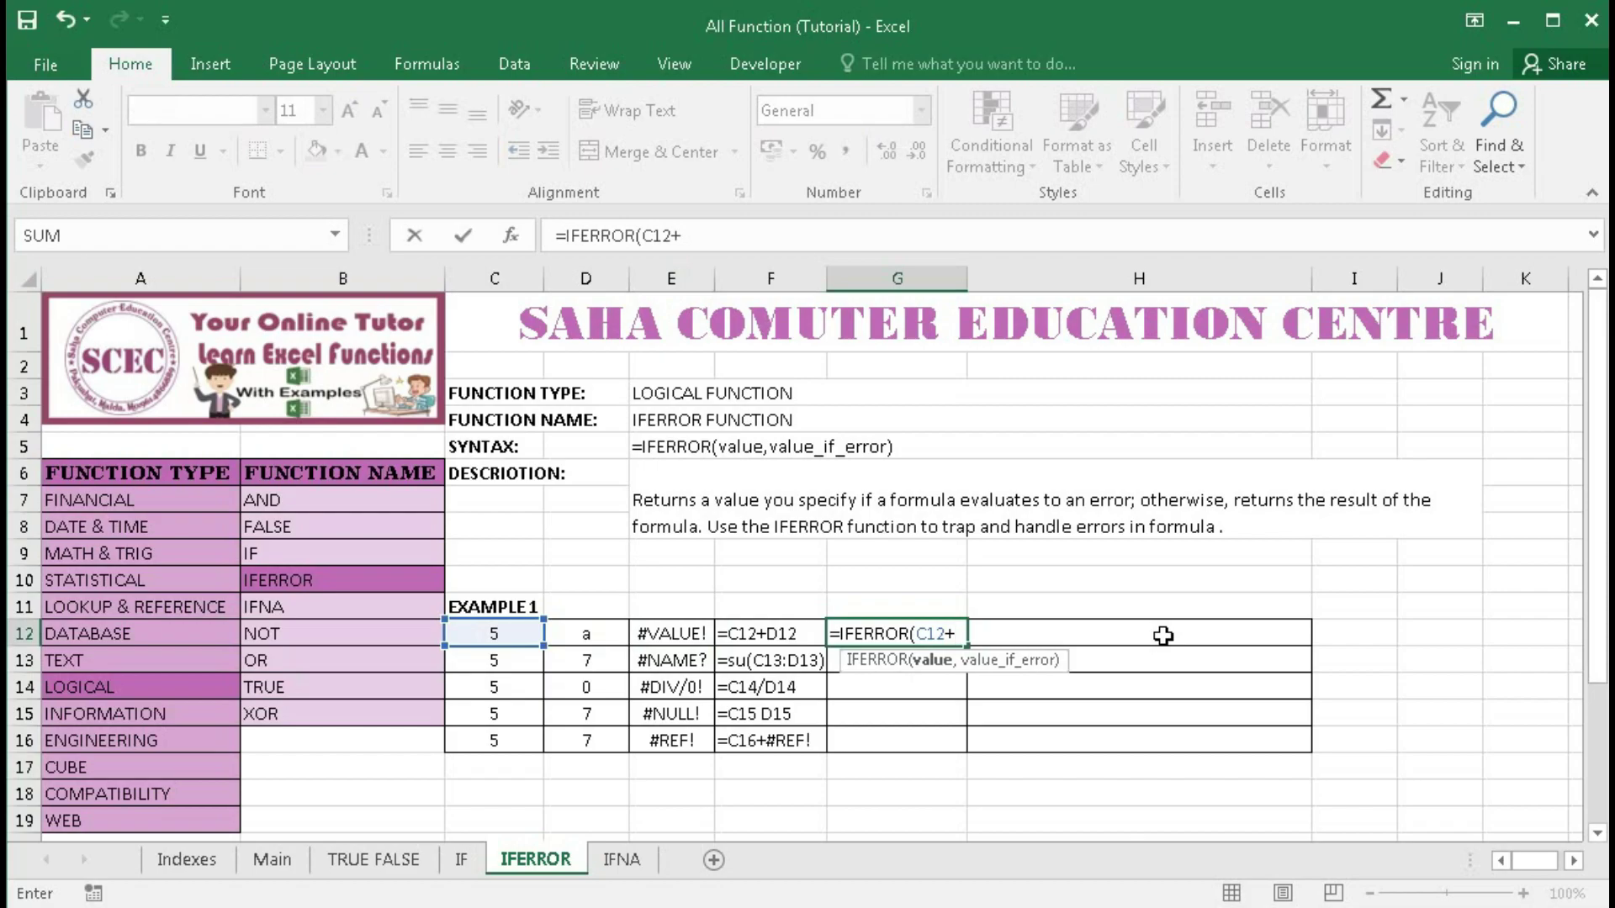
type("D12")
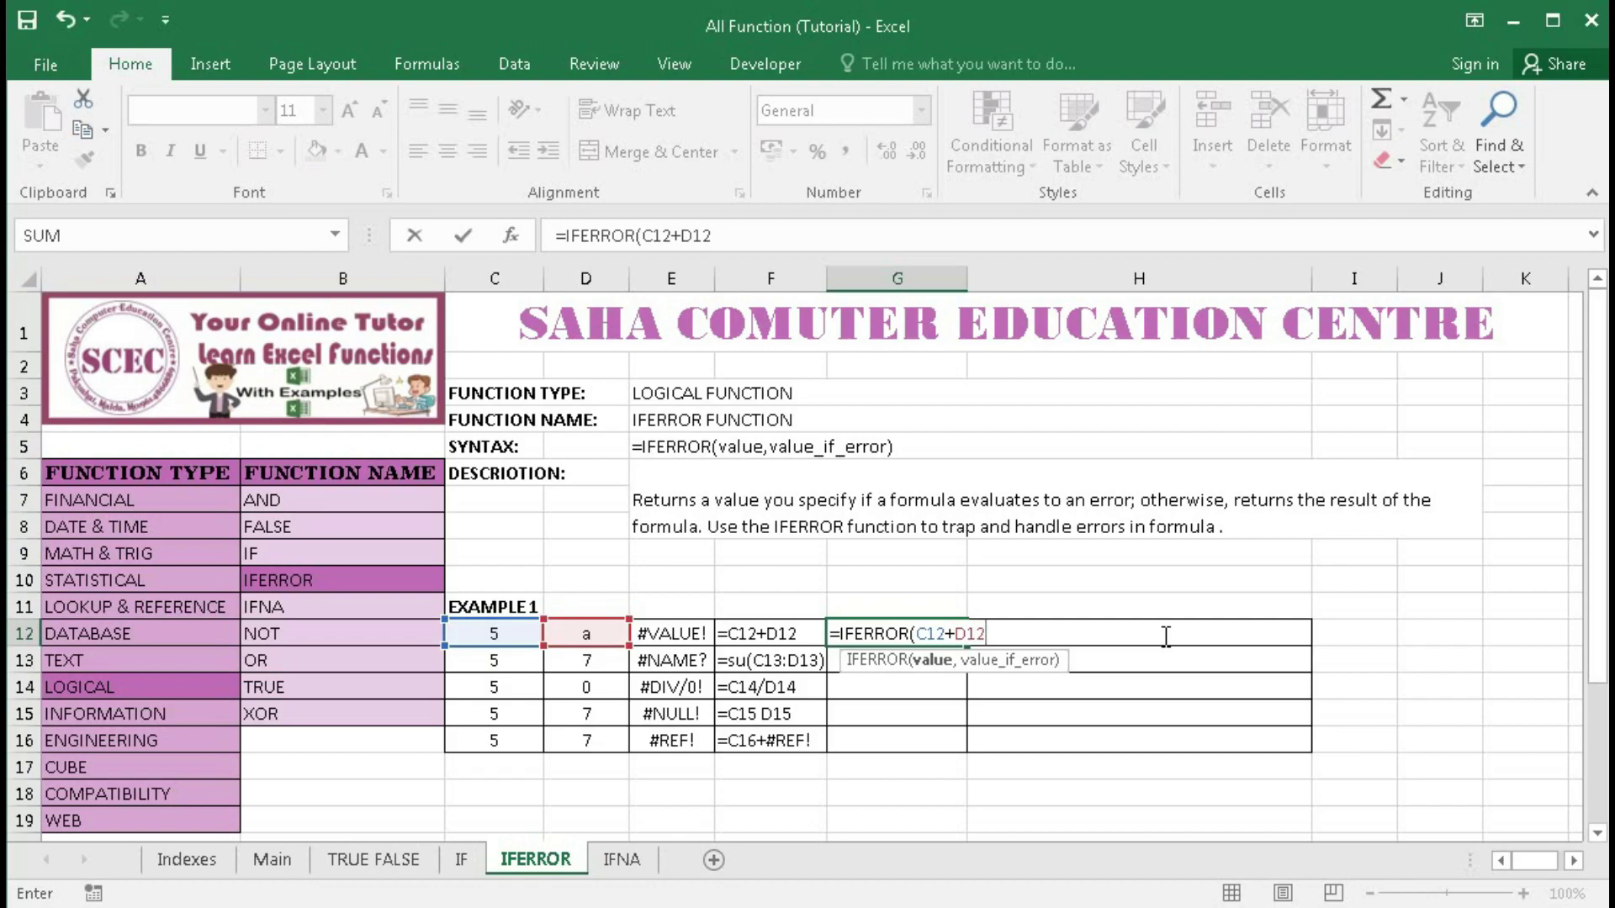
type(",\"e")
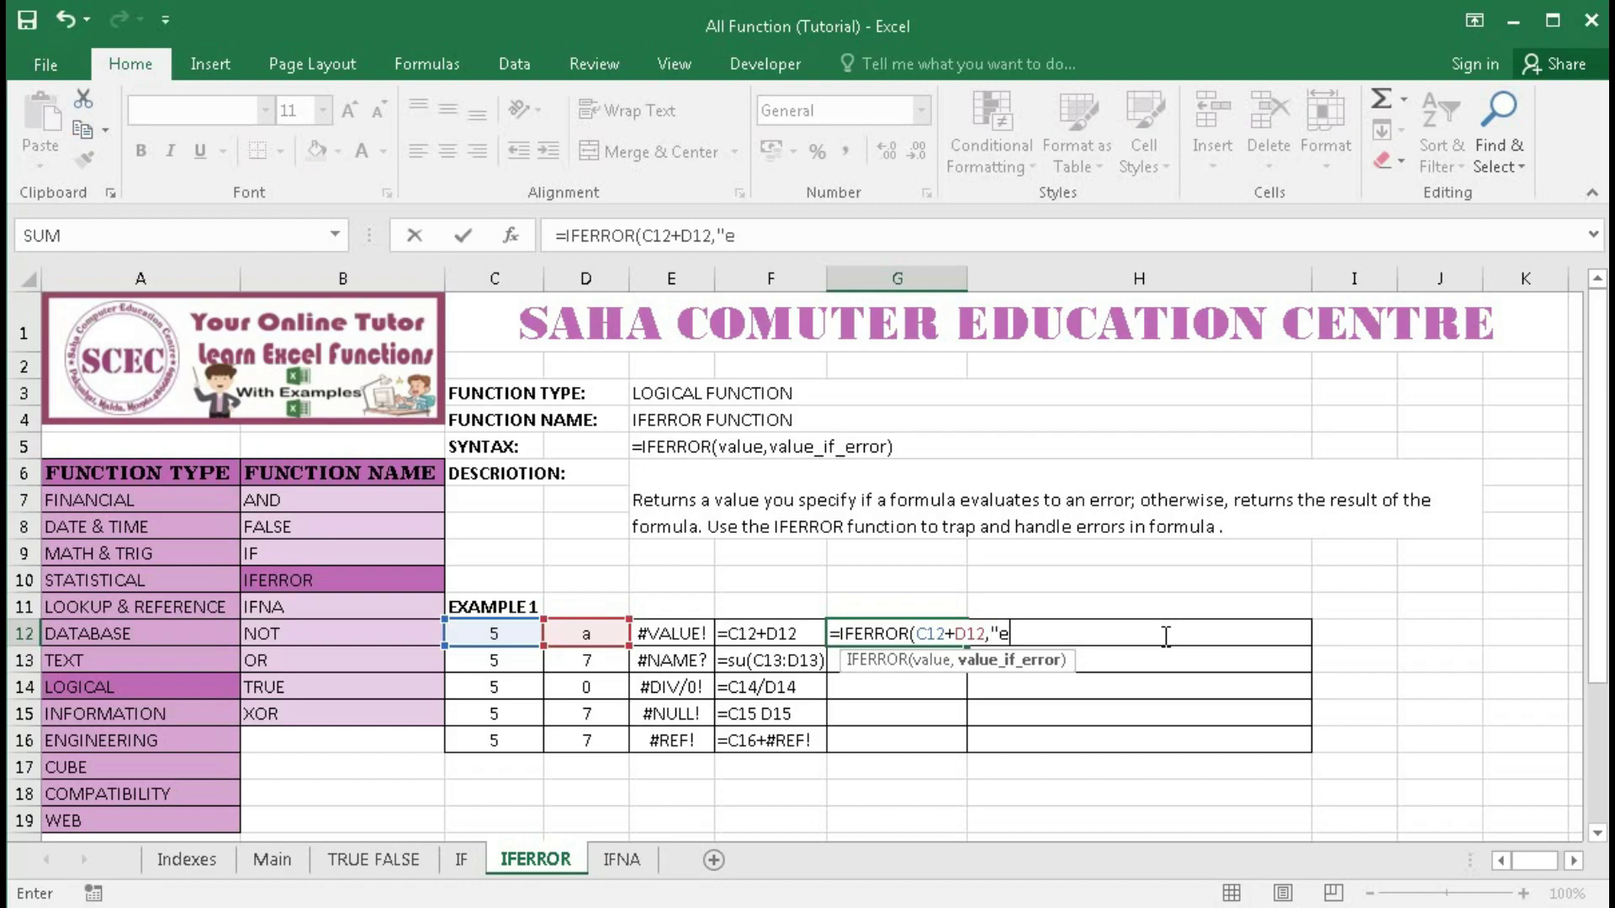
key("BackSpace")
type("Error\")")
key("Return")
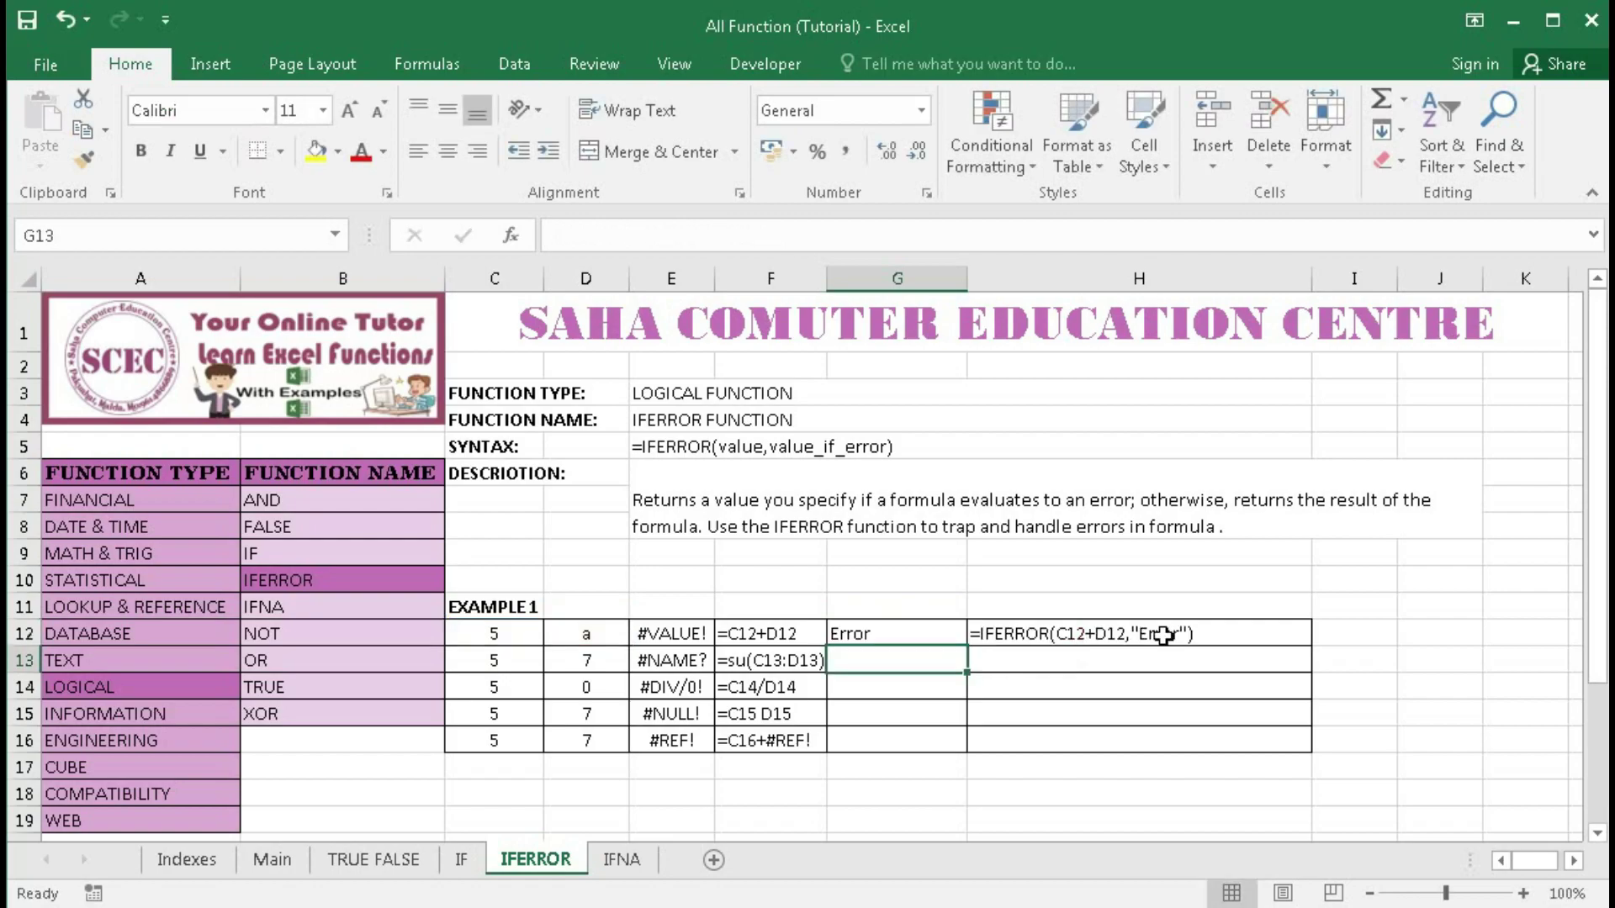
Replace the "Error" text in G12's IFERROR formula with an empty string, giving =IFERROR(C12+D12,"").
left_click(881, 633)
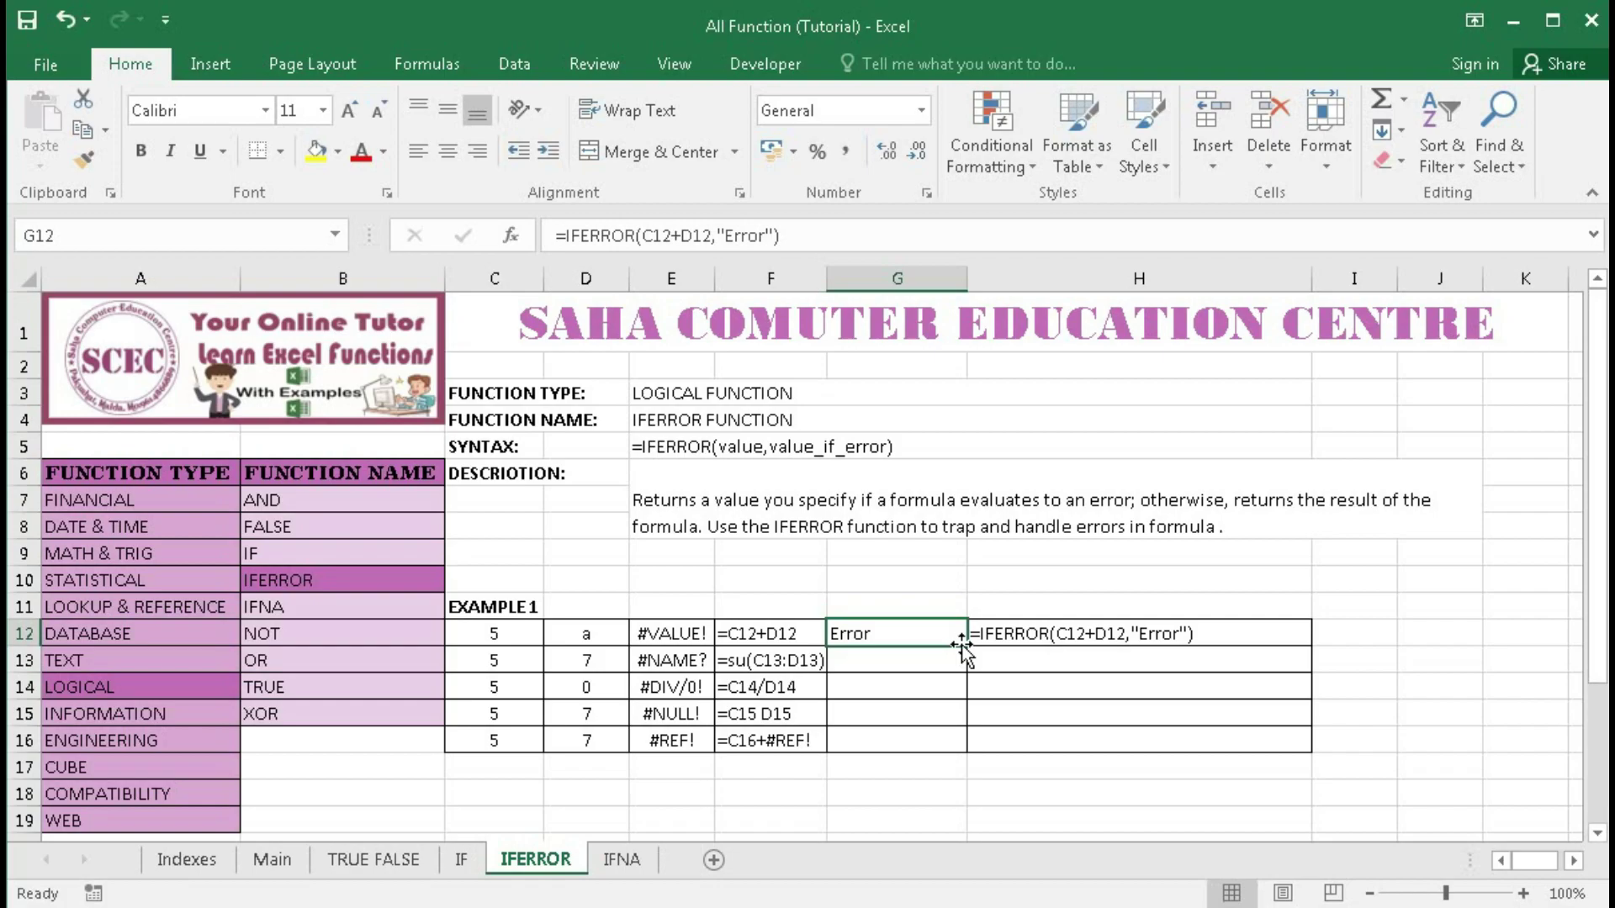
double_click(936, 633)
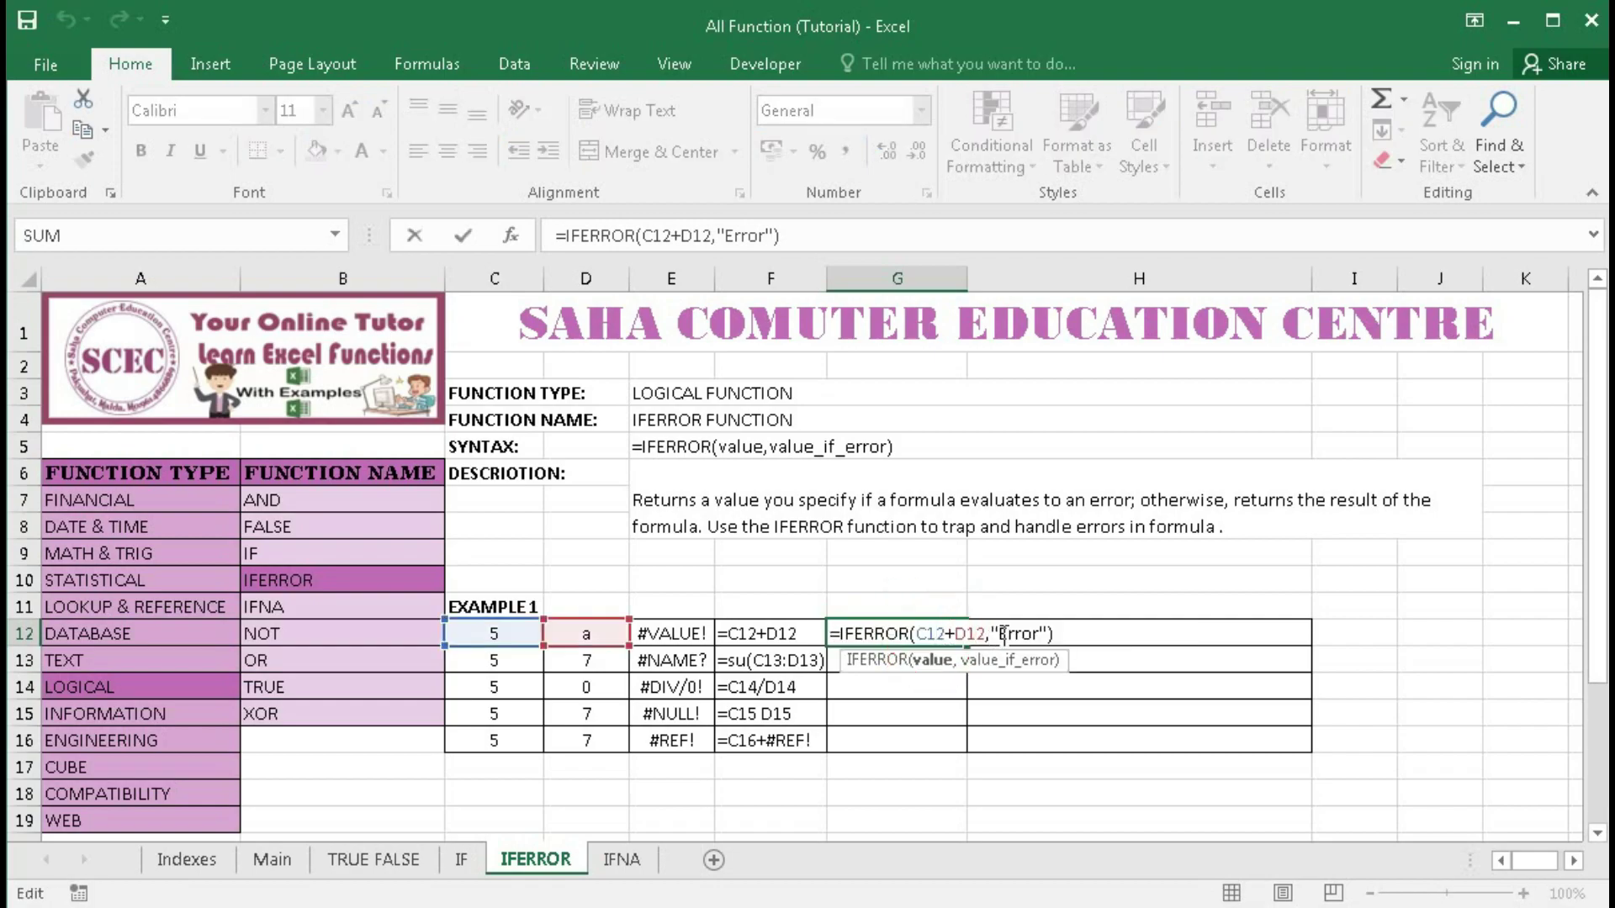
left_click_drag(998, 633, 1041, 632)
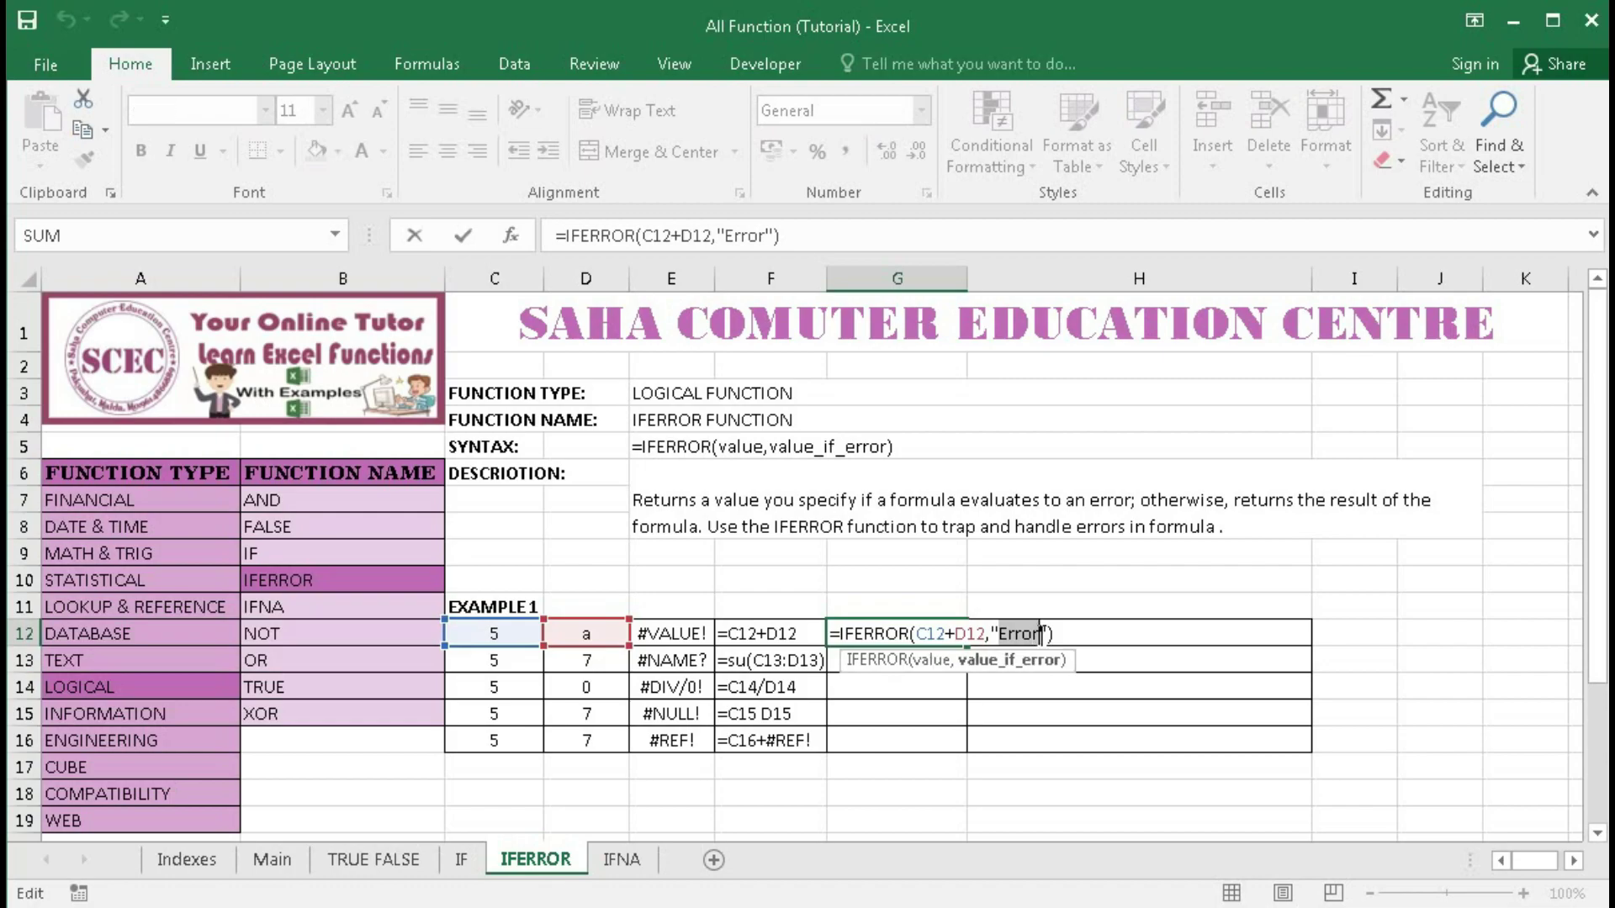
key("BackSpace")
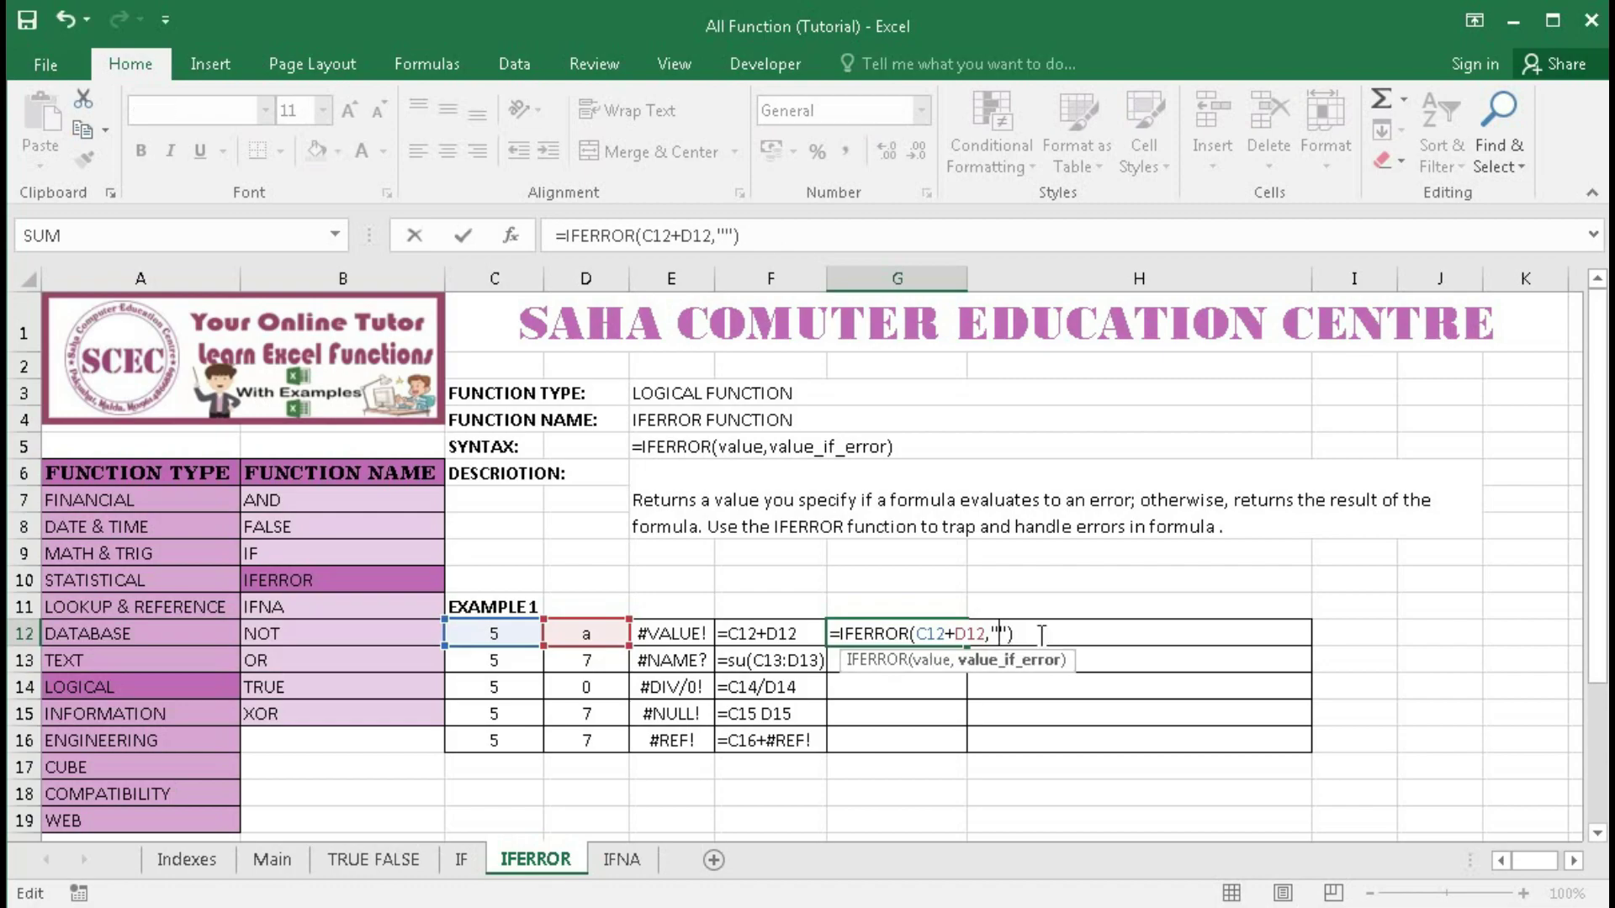
key("Return")
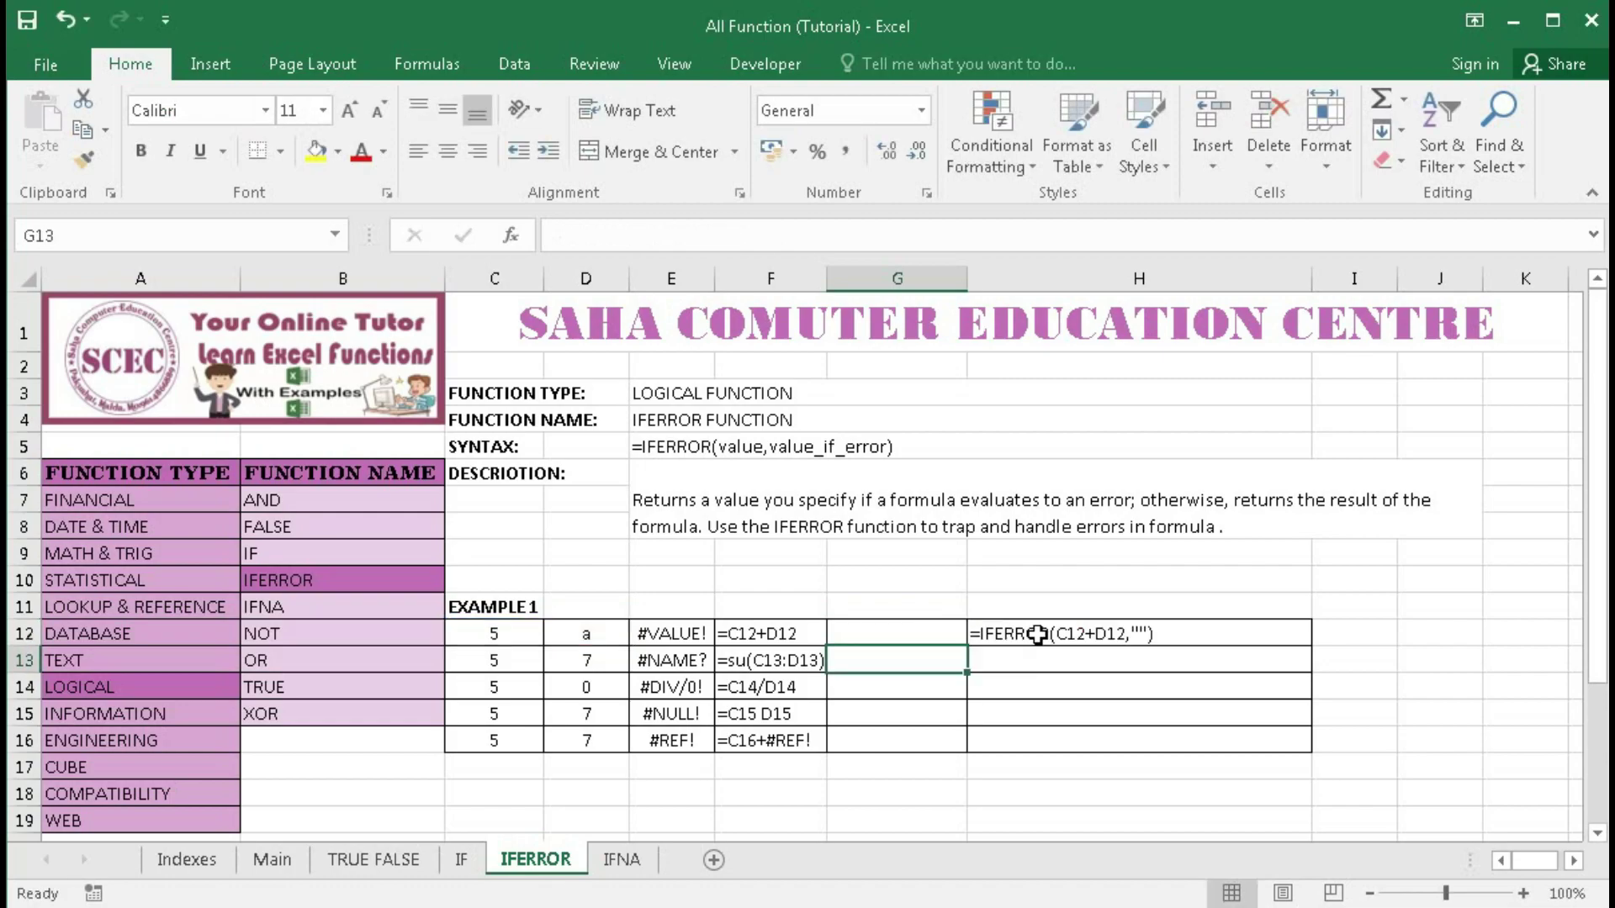
Fill the IFERROR formula from G12 down through G16.
left_click(945, 638)
left_click_drag(969, 648, 971, 745)
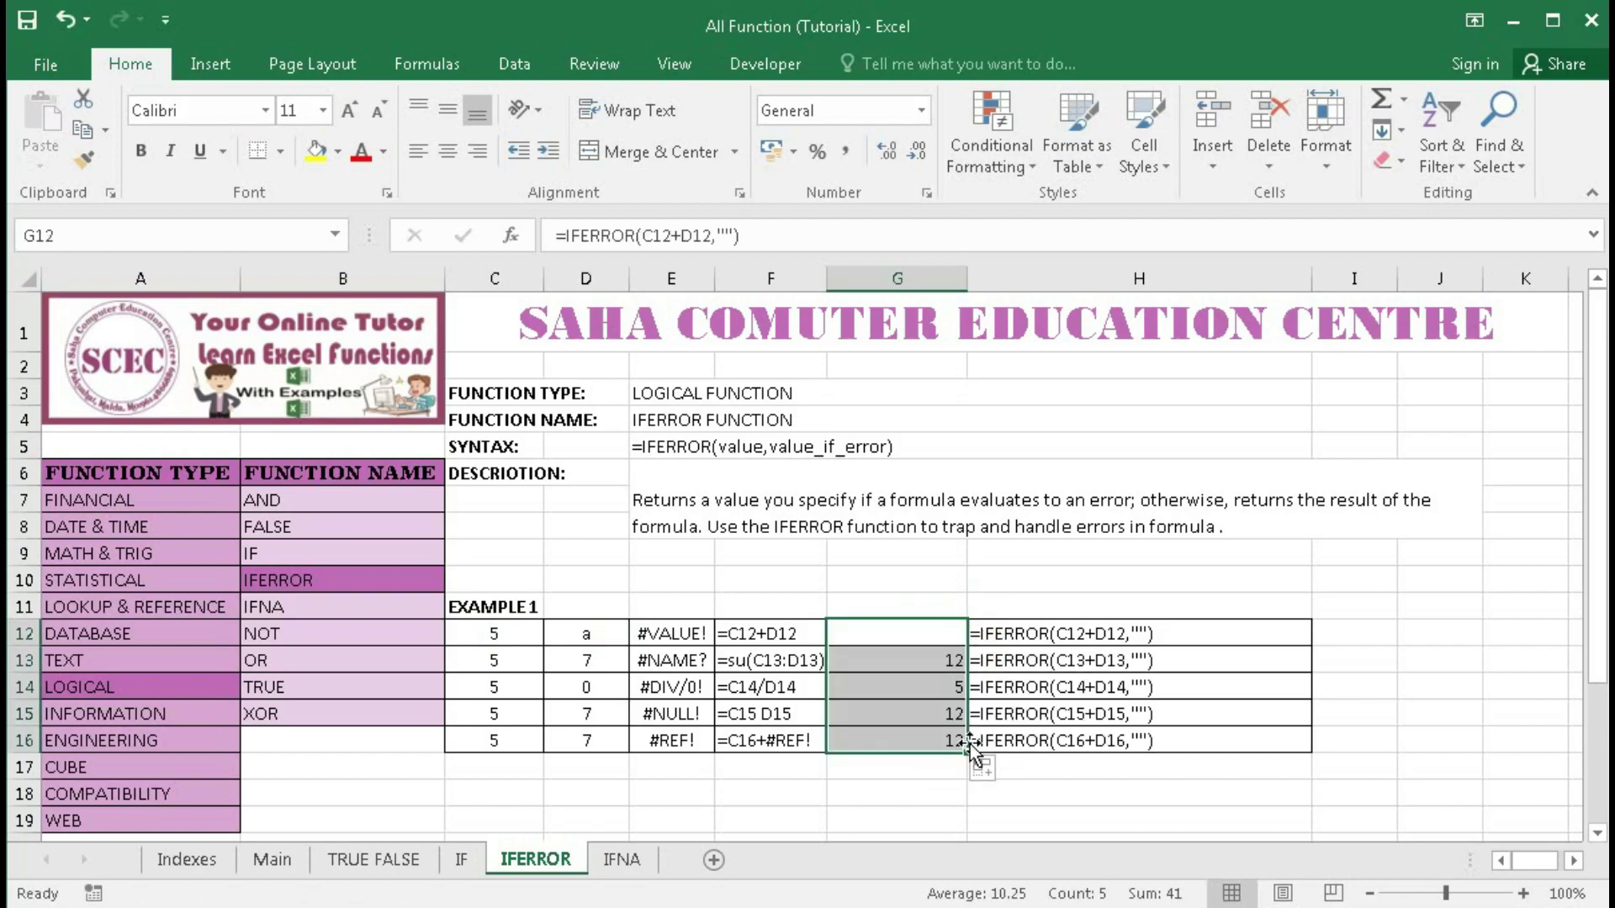
left_click_drag(912, 661, 911, 740)
left_click(912, 634)
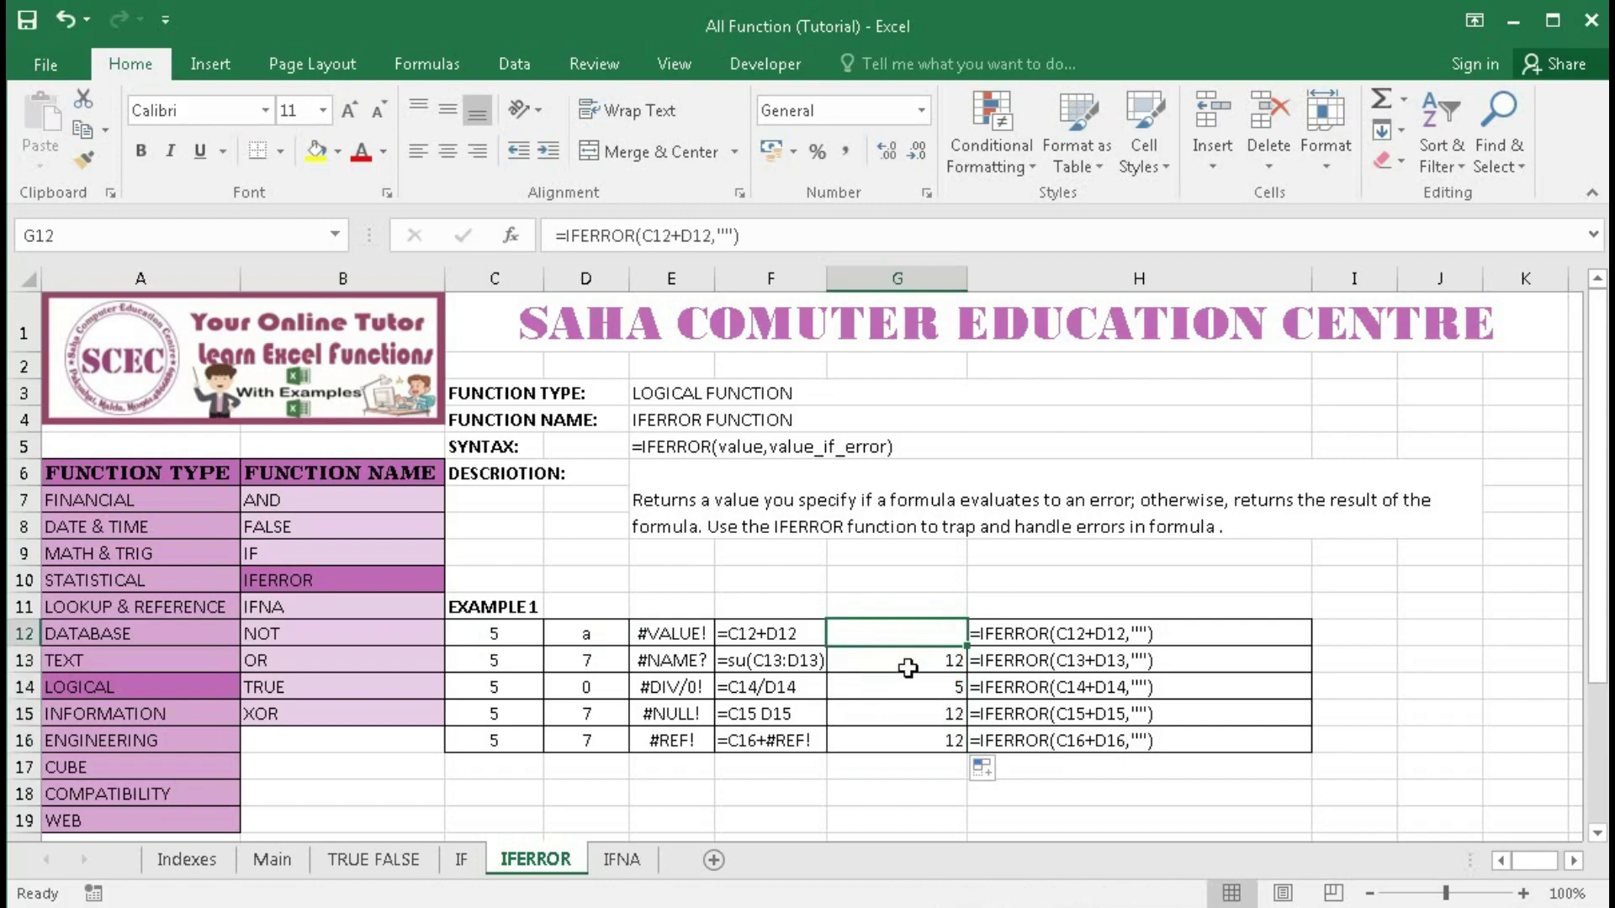
Replace the value argument C13+D13 in G13's IFERROR formula with su(C13:D13, keeping the empty-string fallback.
double_click(925, 661)
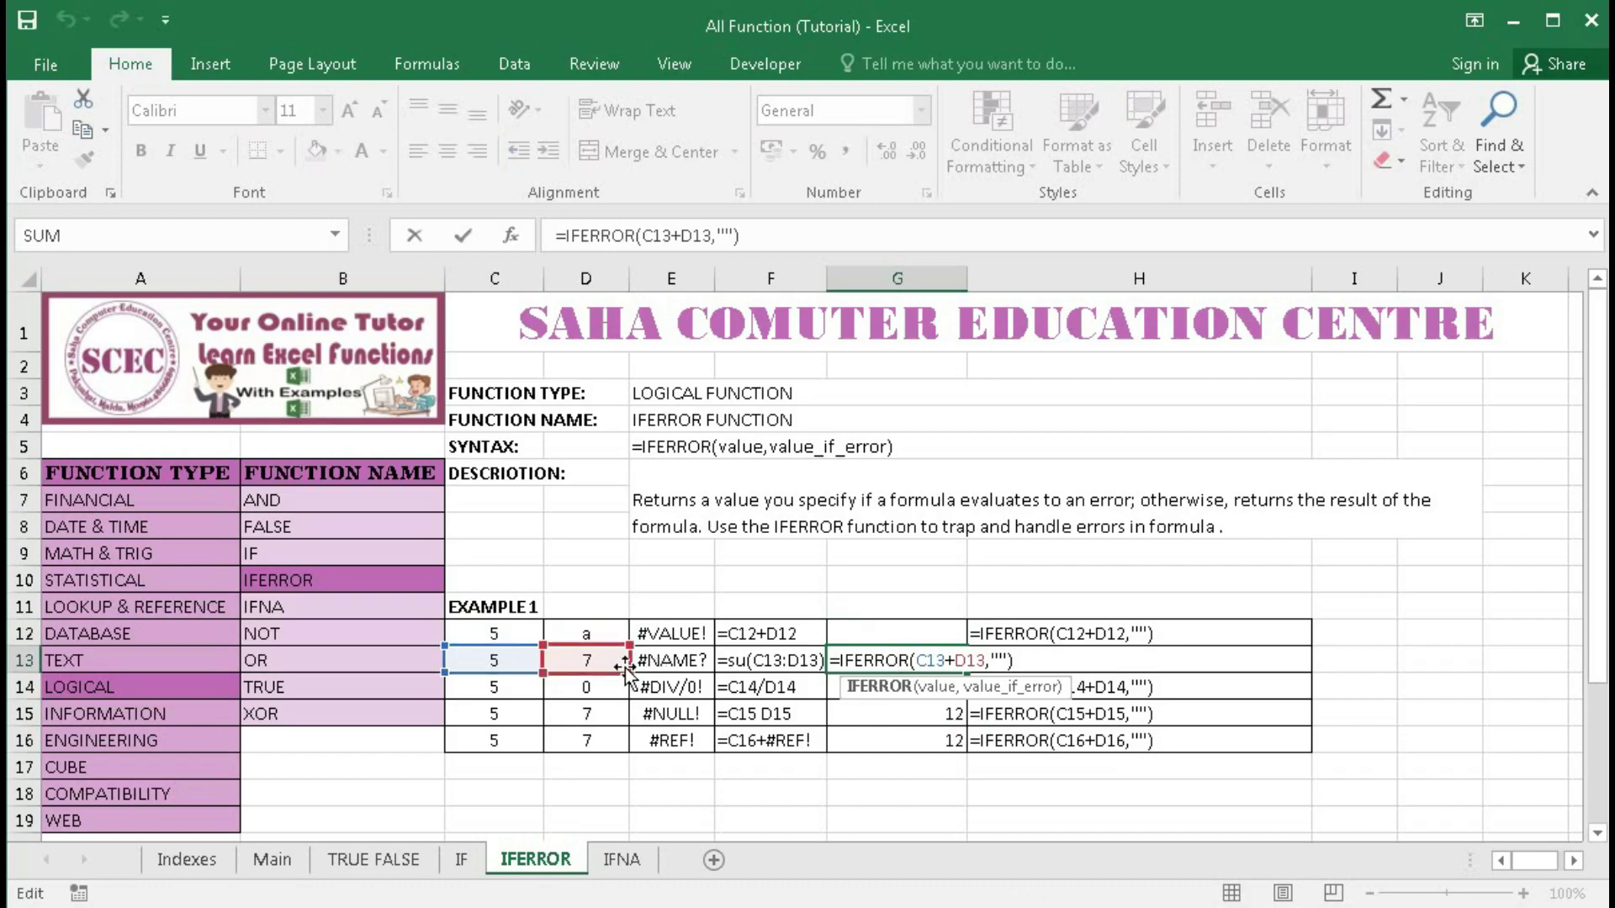
key("Return")
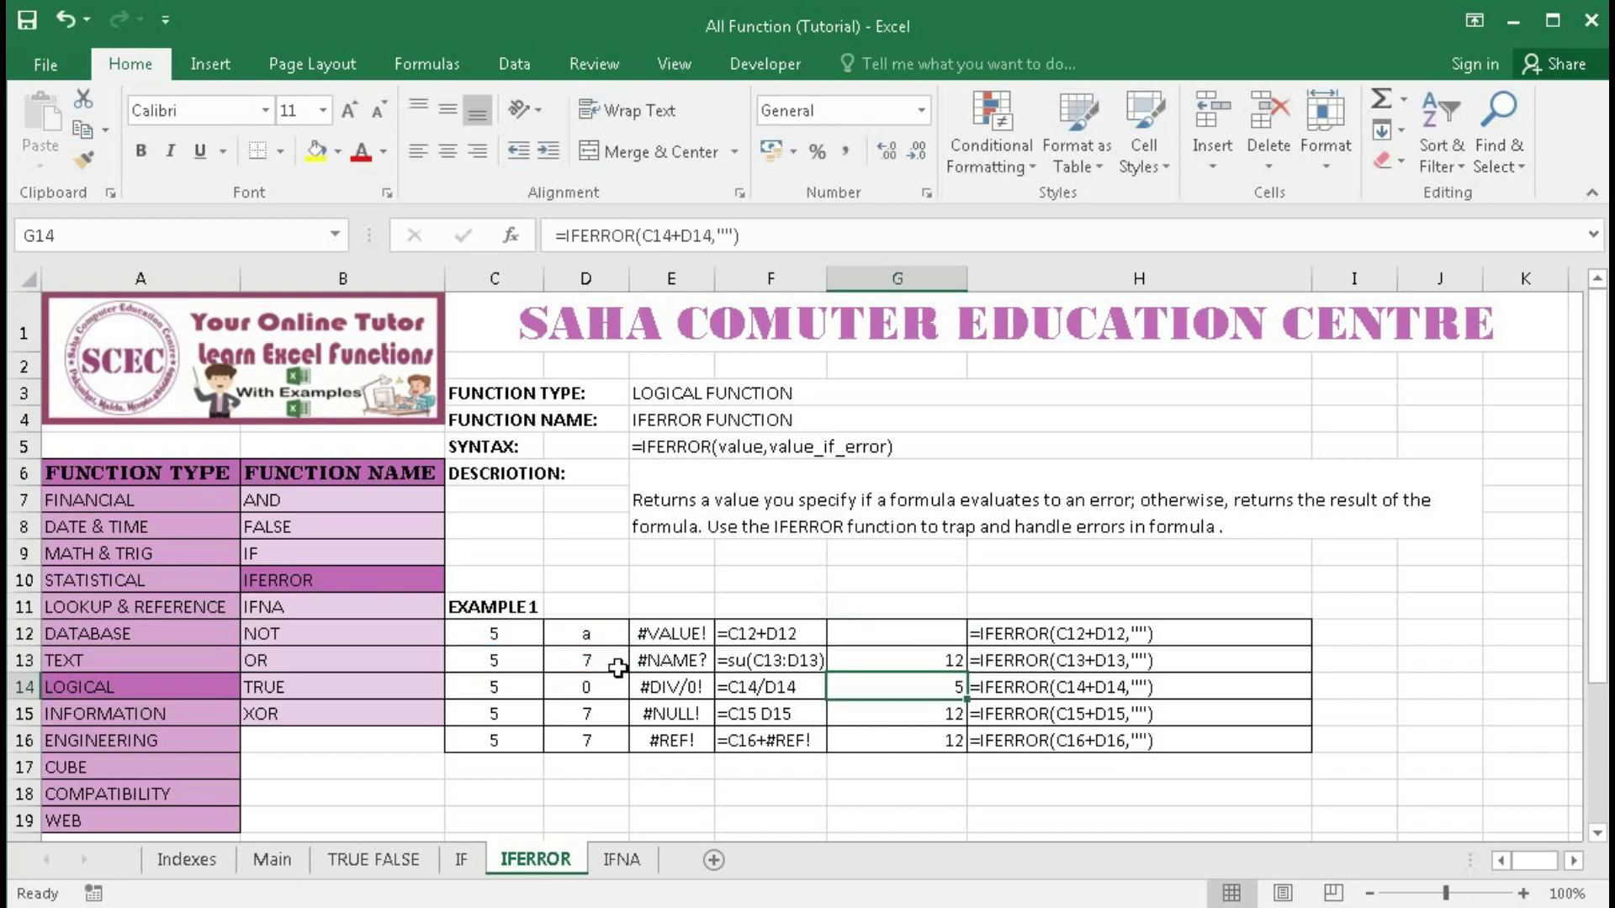
left_click(908, 658)
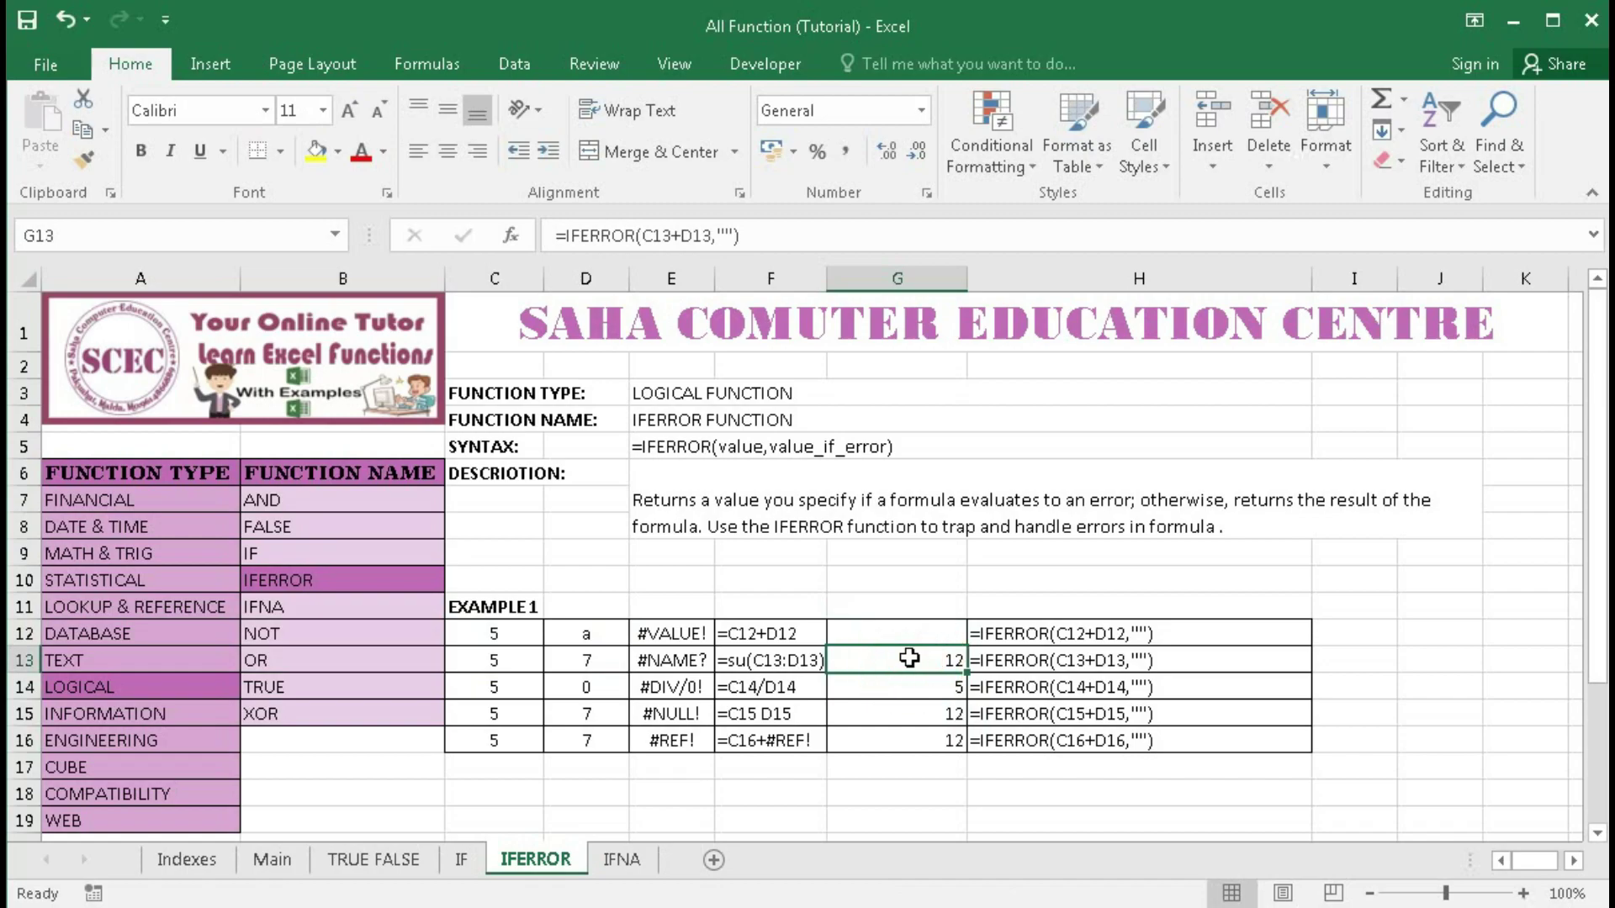
double_click(908, 657)
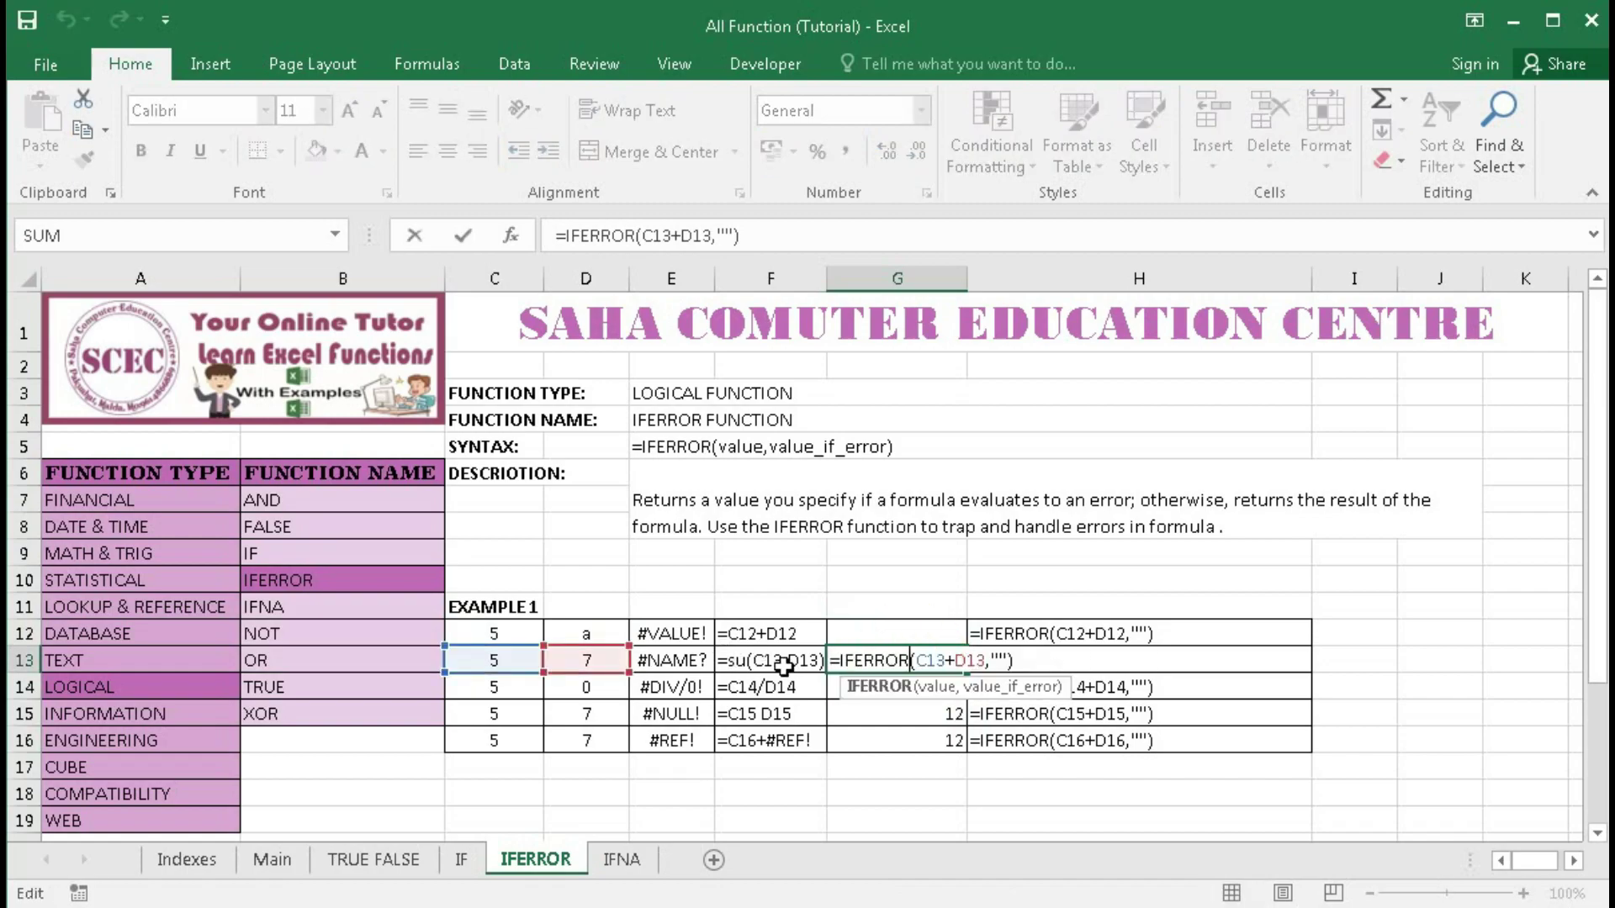
left_click_drag(918, 660, 986, 668)
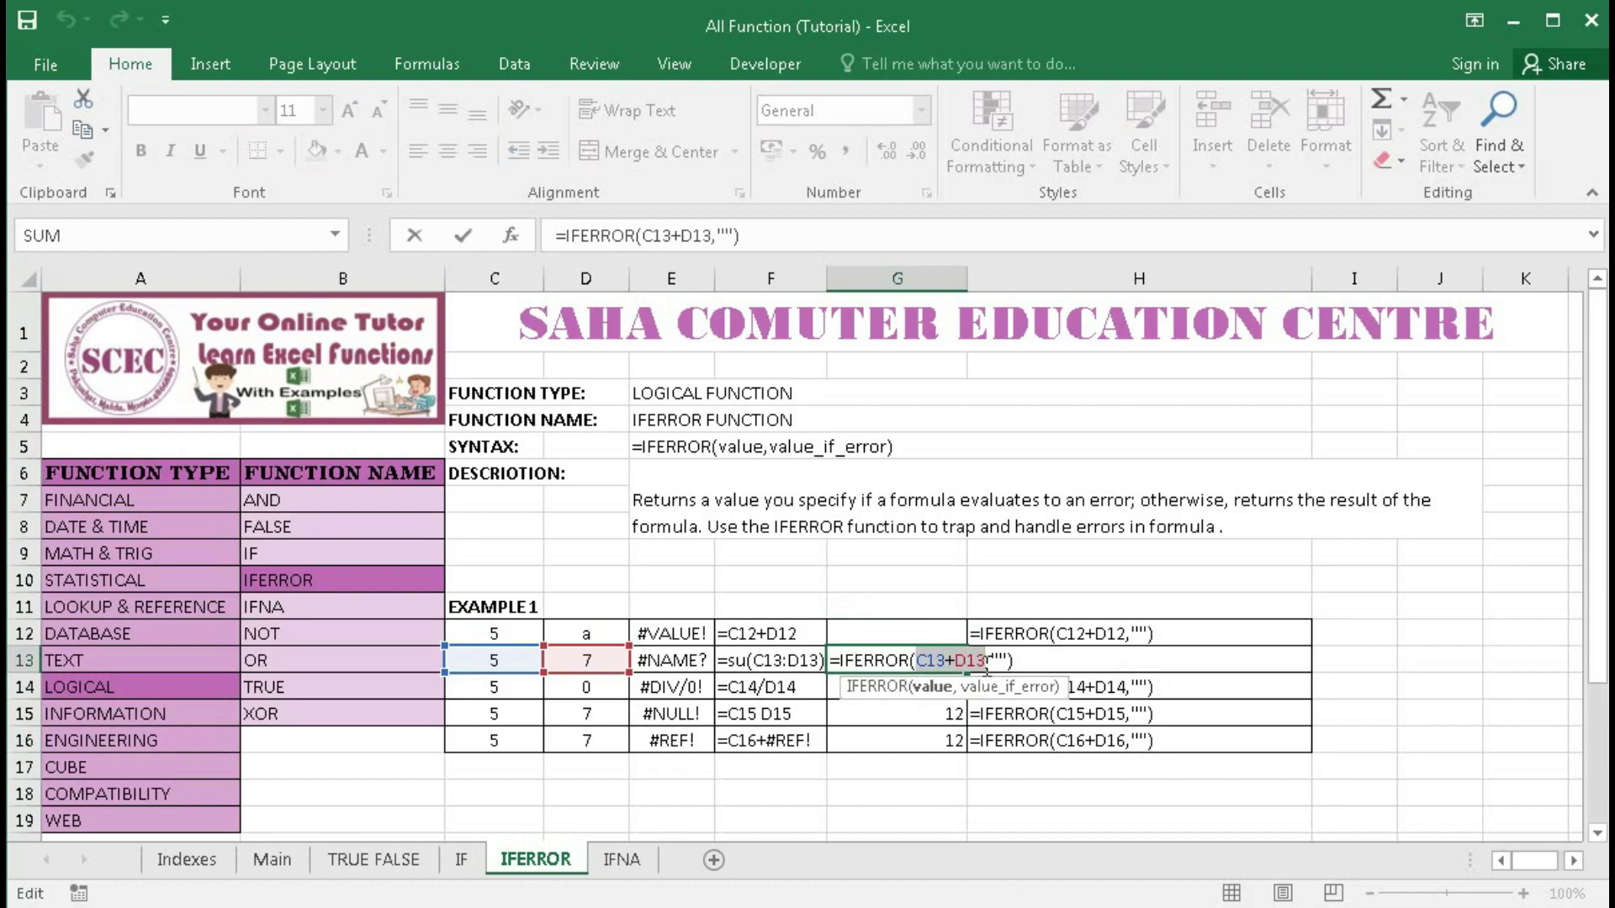
type("sxu")
key("BackSpace")
key("BackSpace")
type("u")
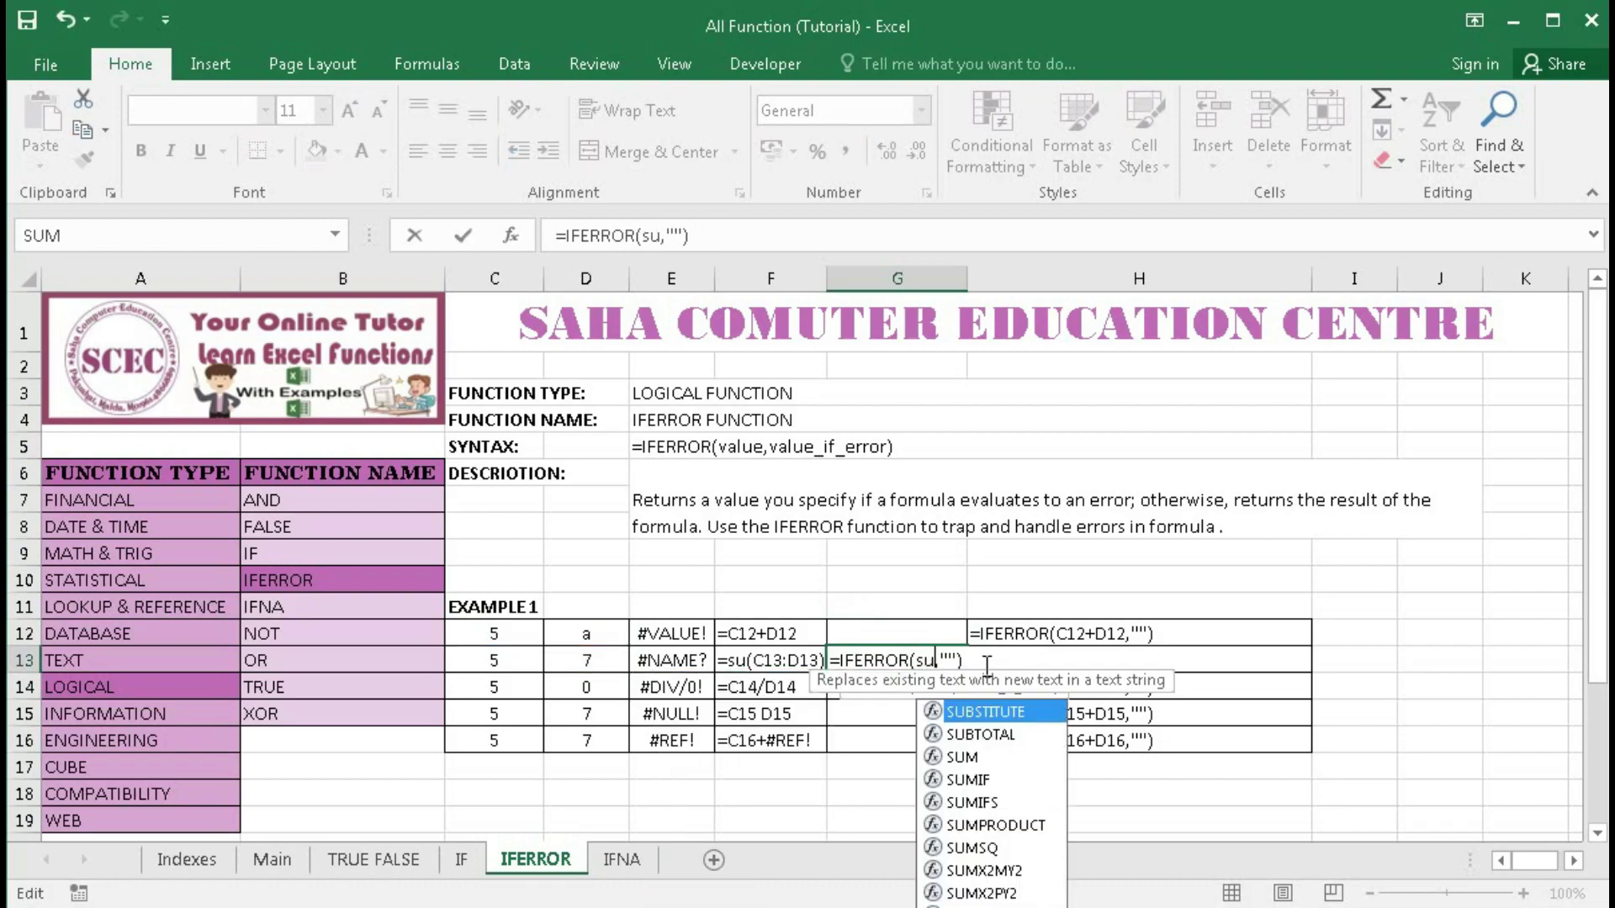
type("(")
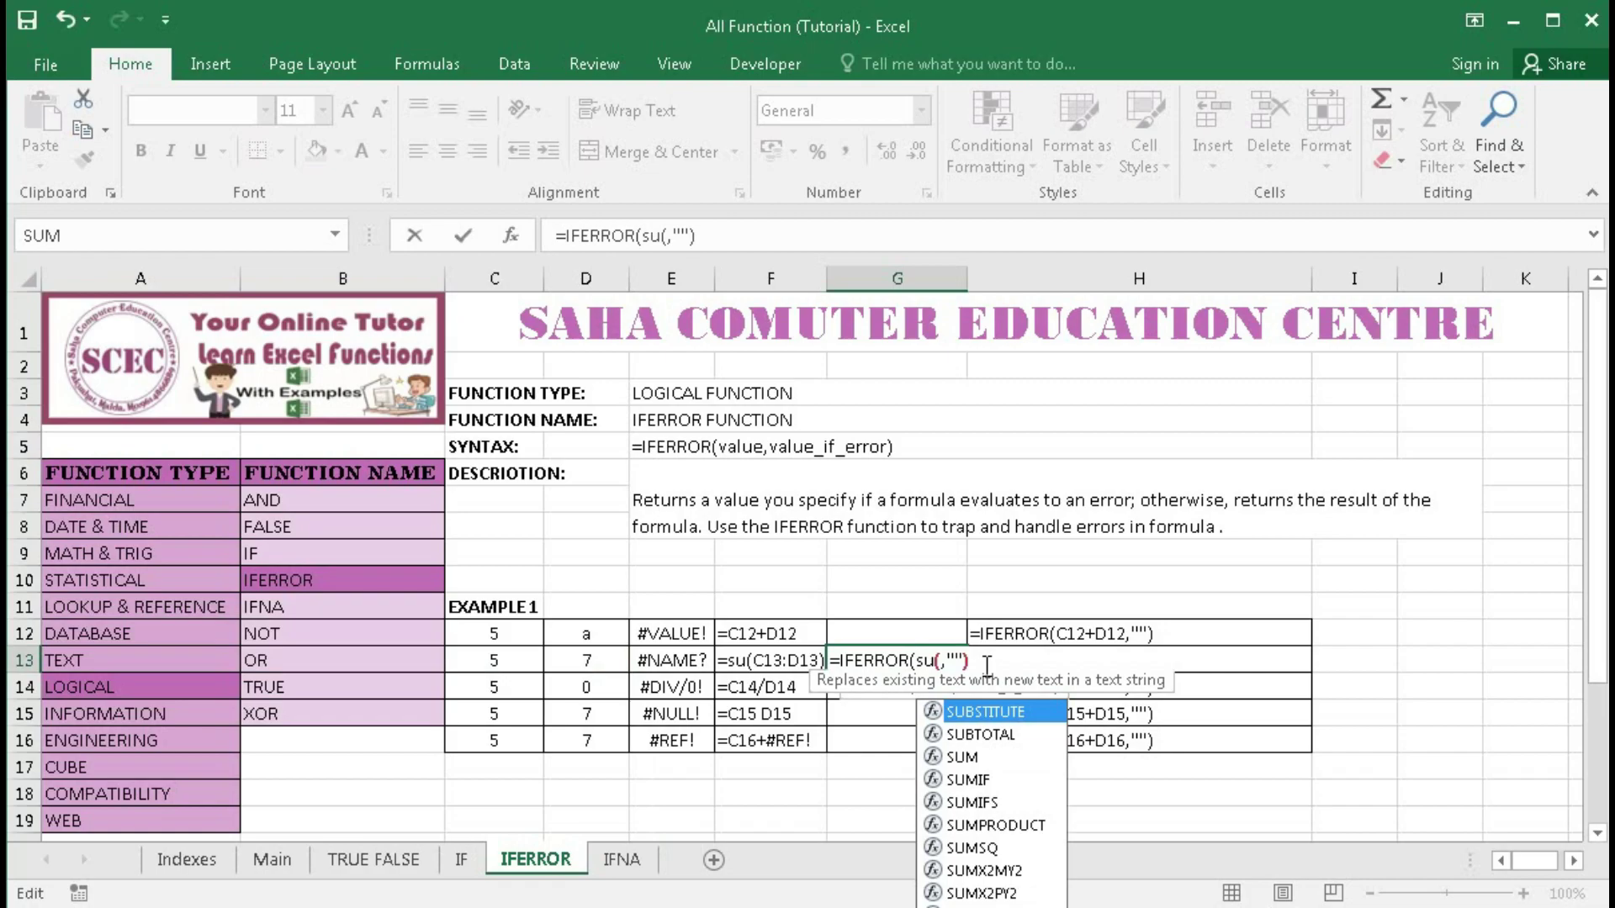
type("C13")
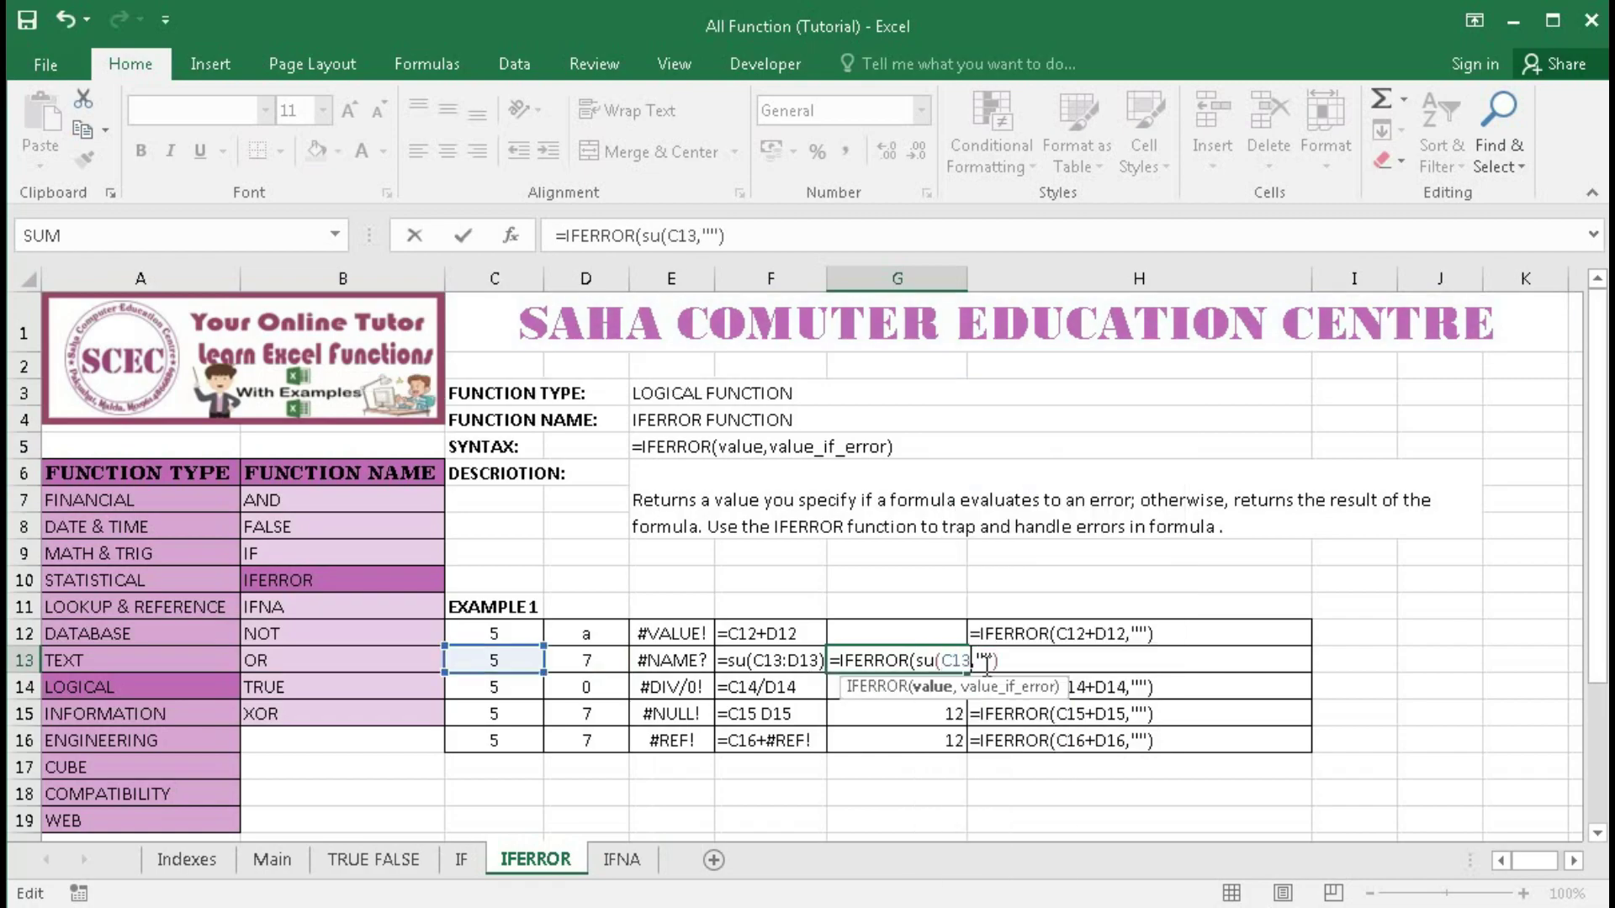
type(":D13")
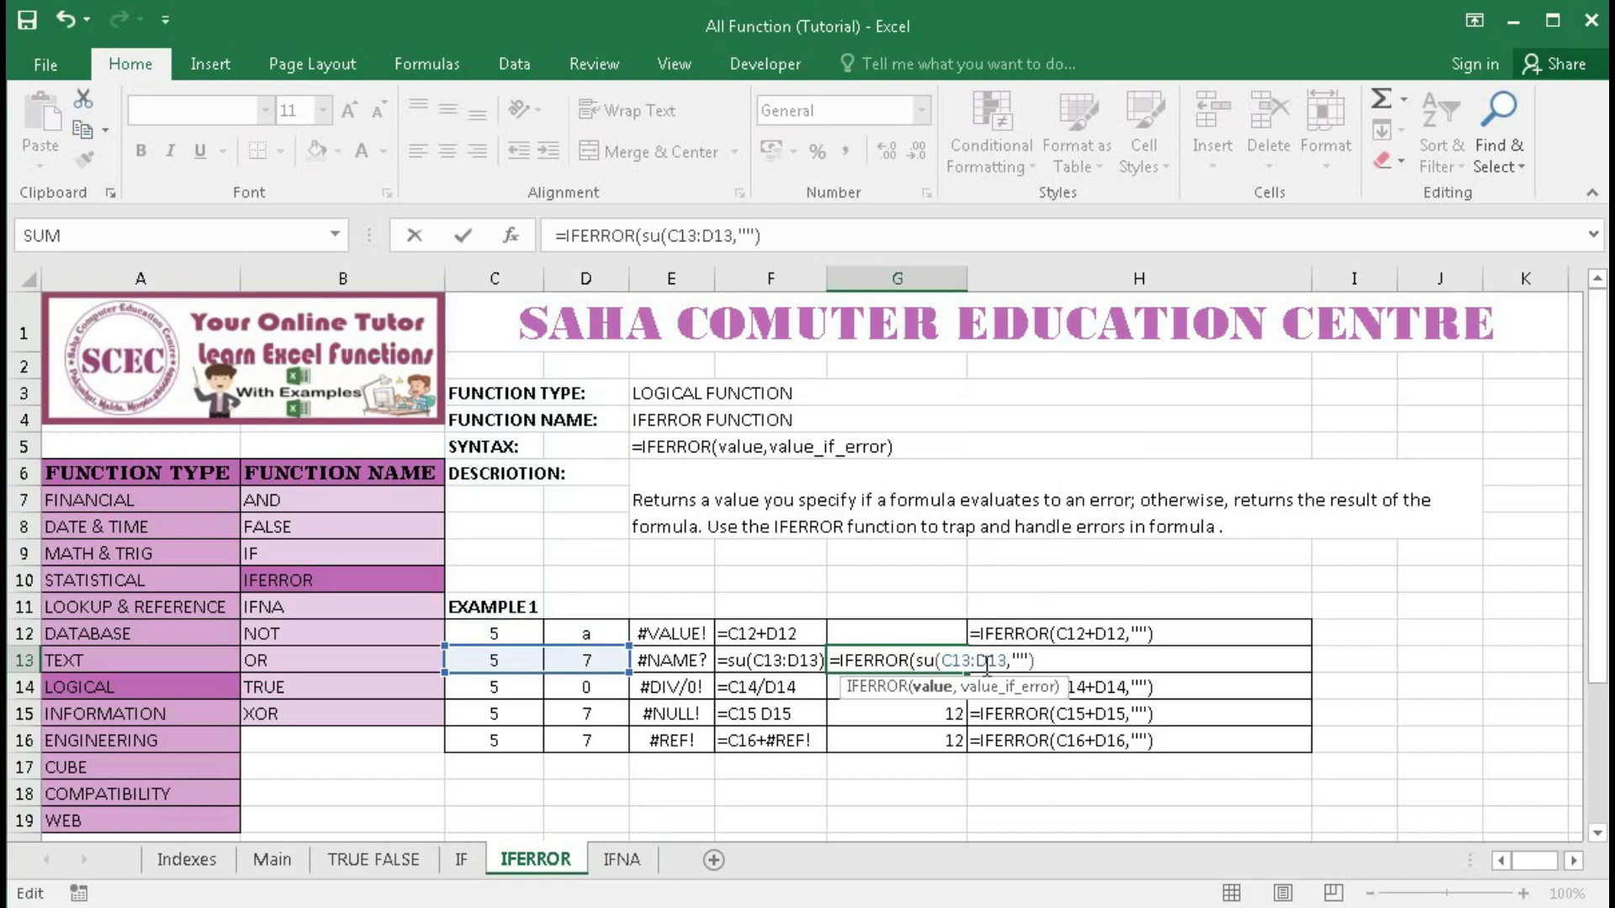
key("Return")
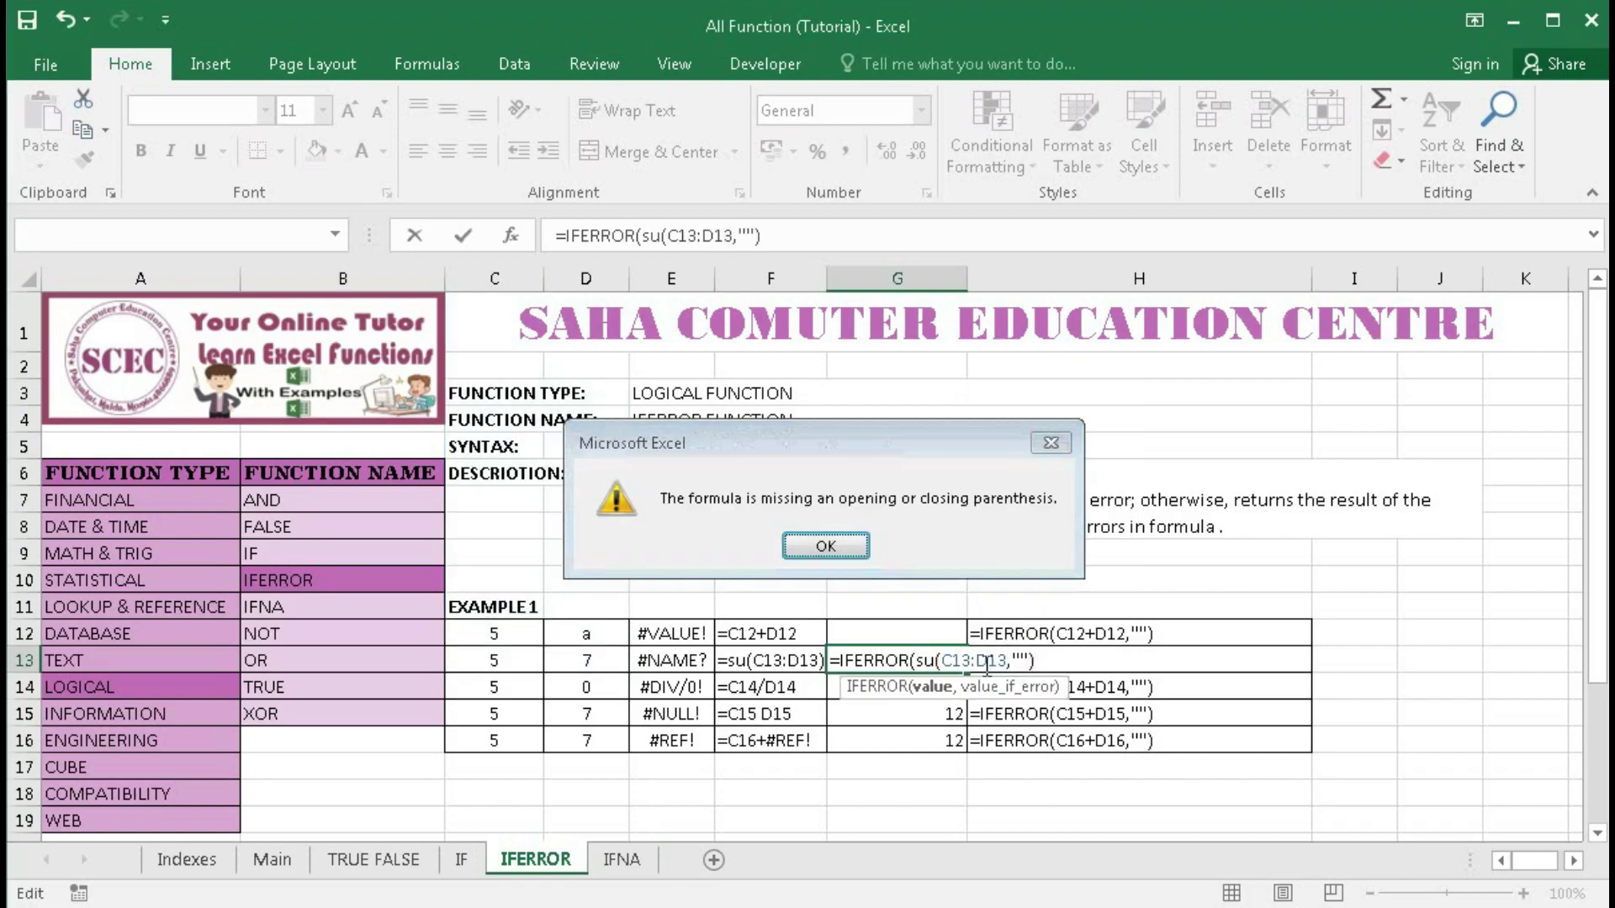
key("Return")
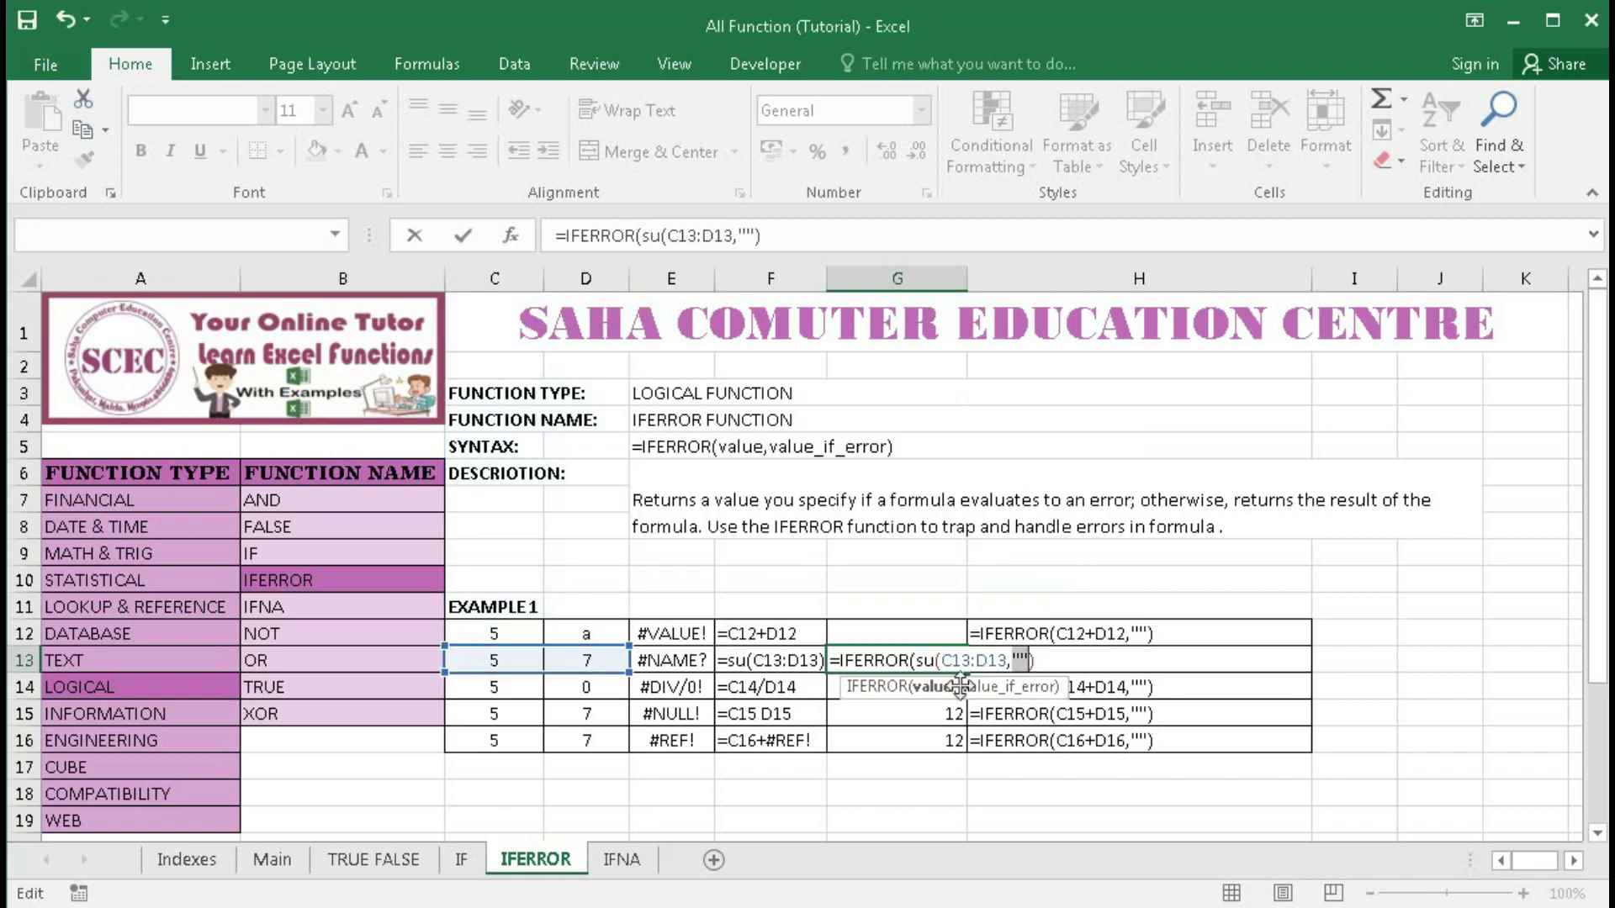
Add the missing closing parenthesis after D13 in G13, completing the formula =IFERROR(su(C13:D13),"").
left_click(1014, 661)
left_click(1010, 658)
type(")")
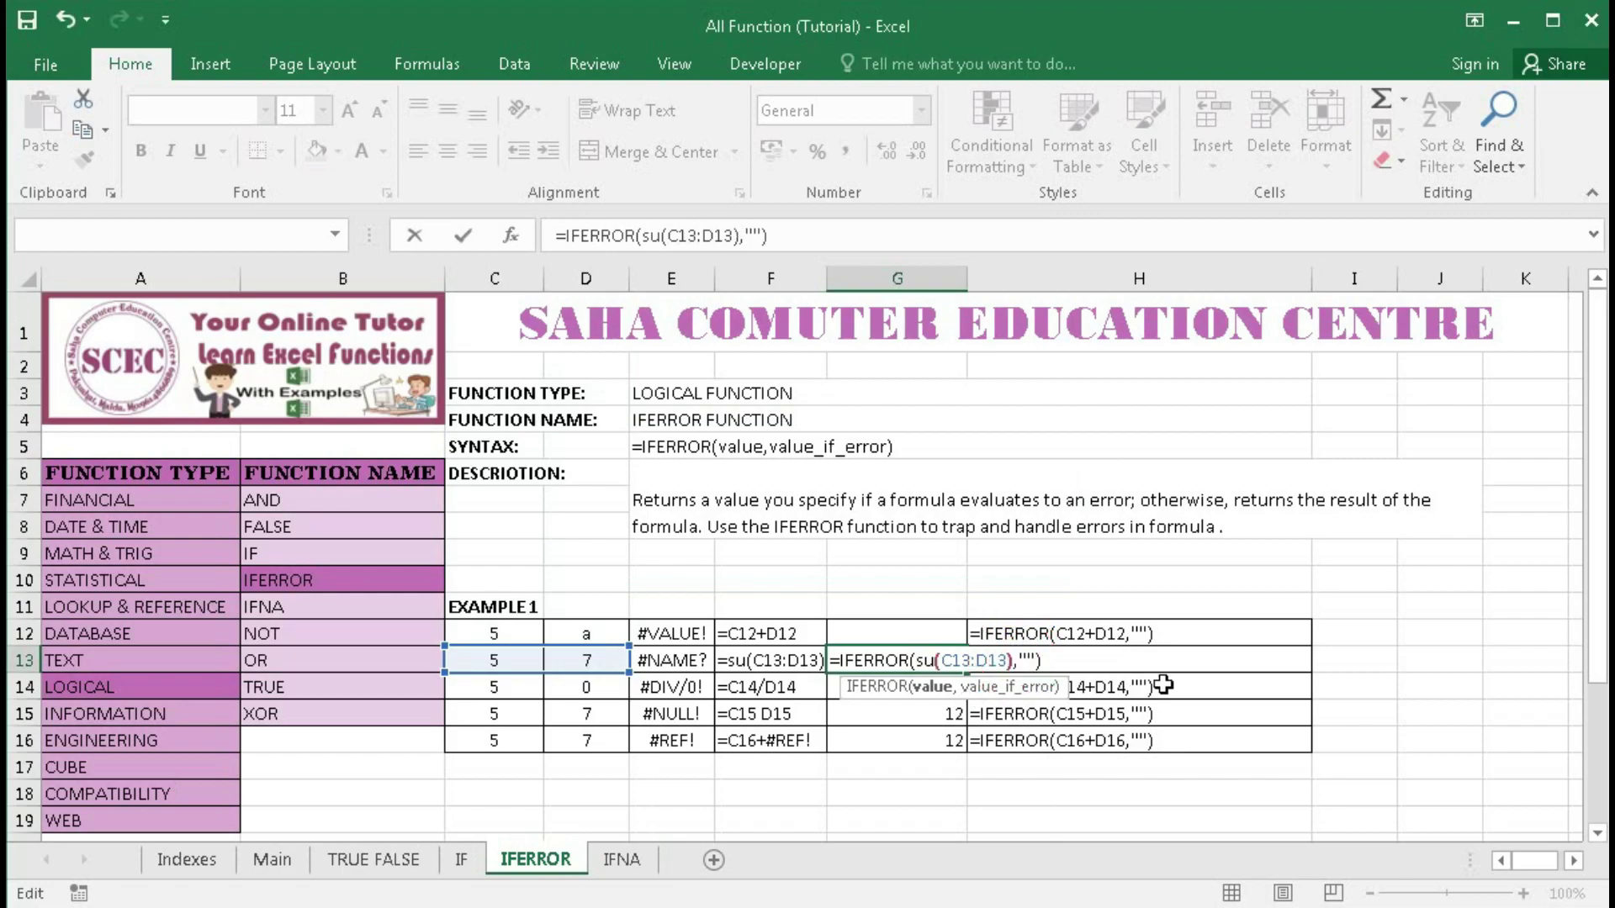
key("Return")
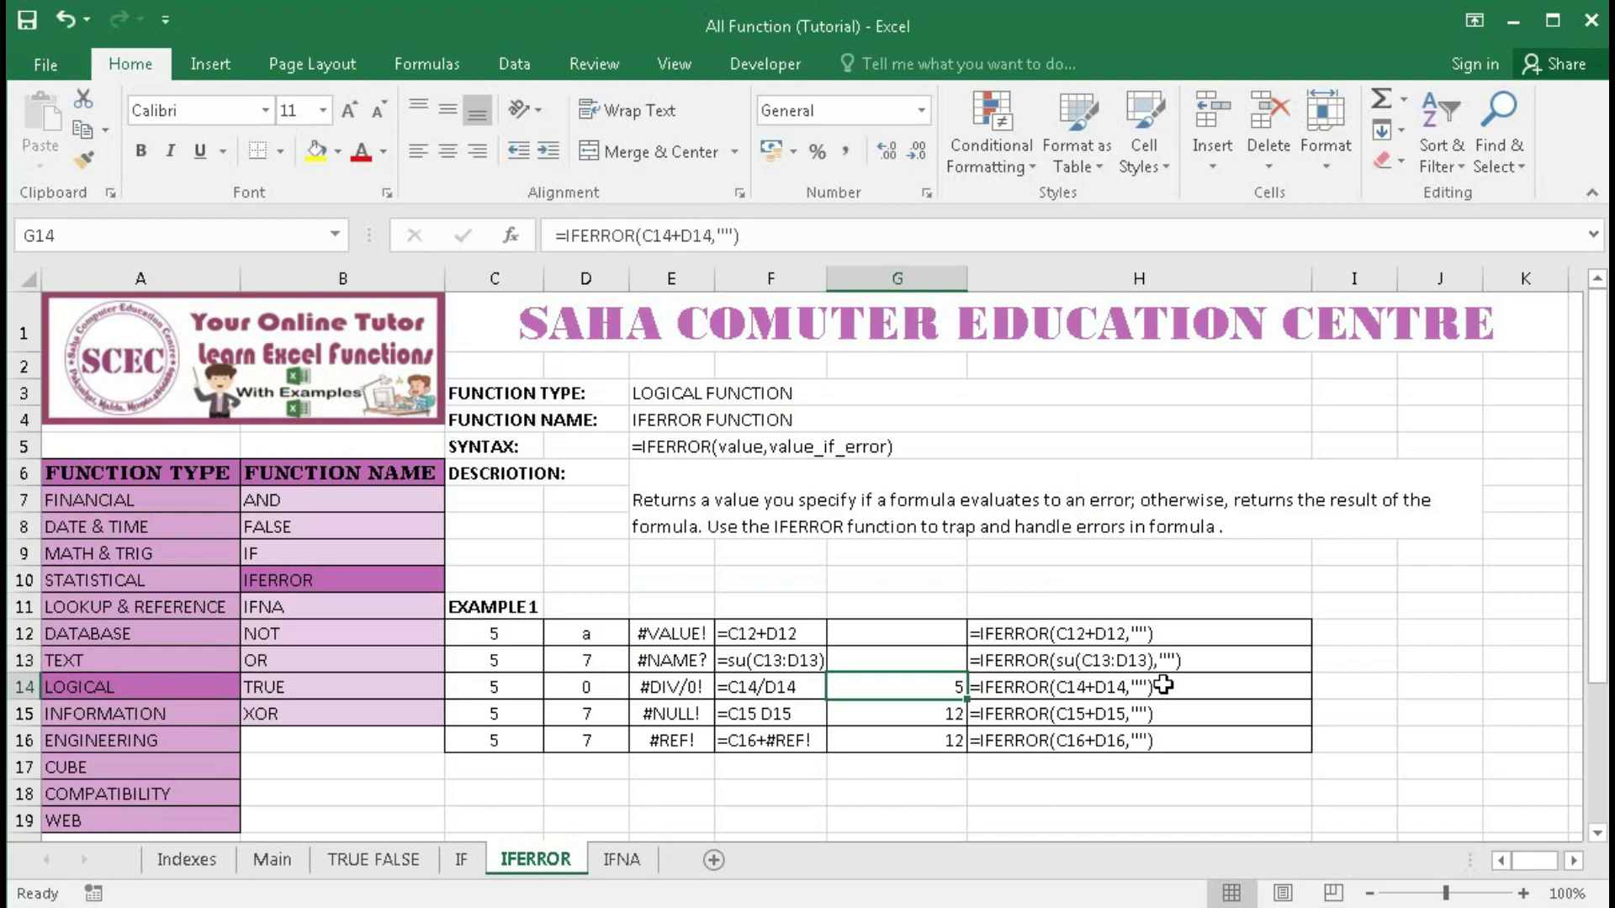
Try "A" as the value_if_error text in G13's formula, and undo that change.
double_click(959, 660)
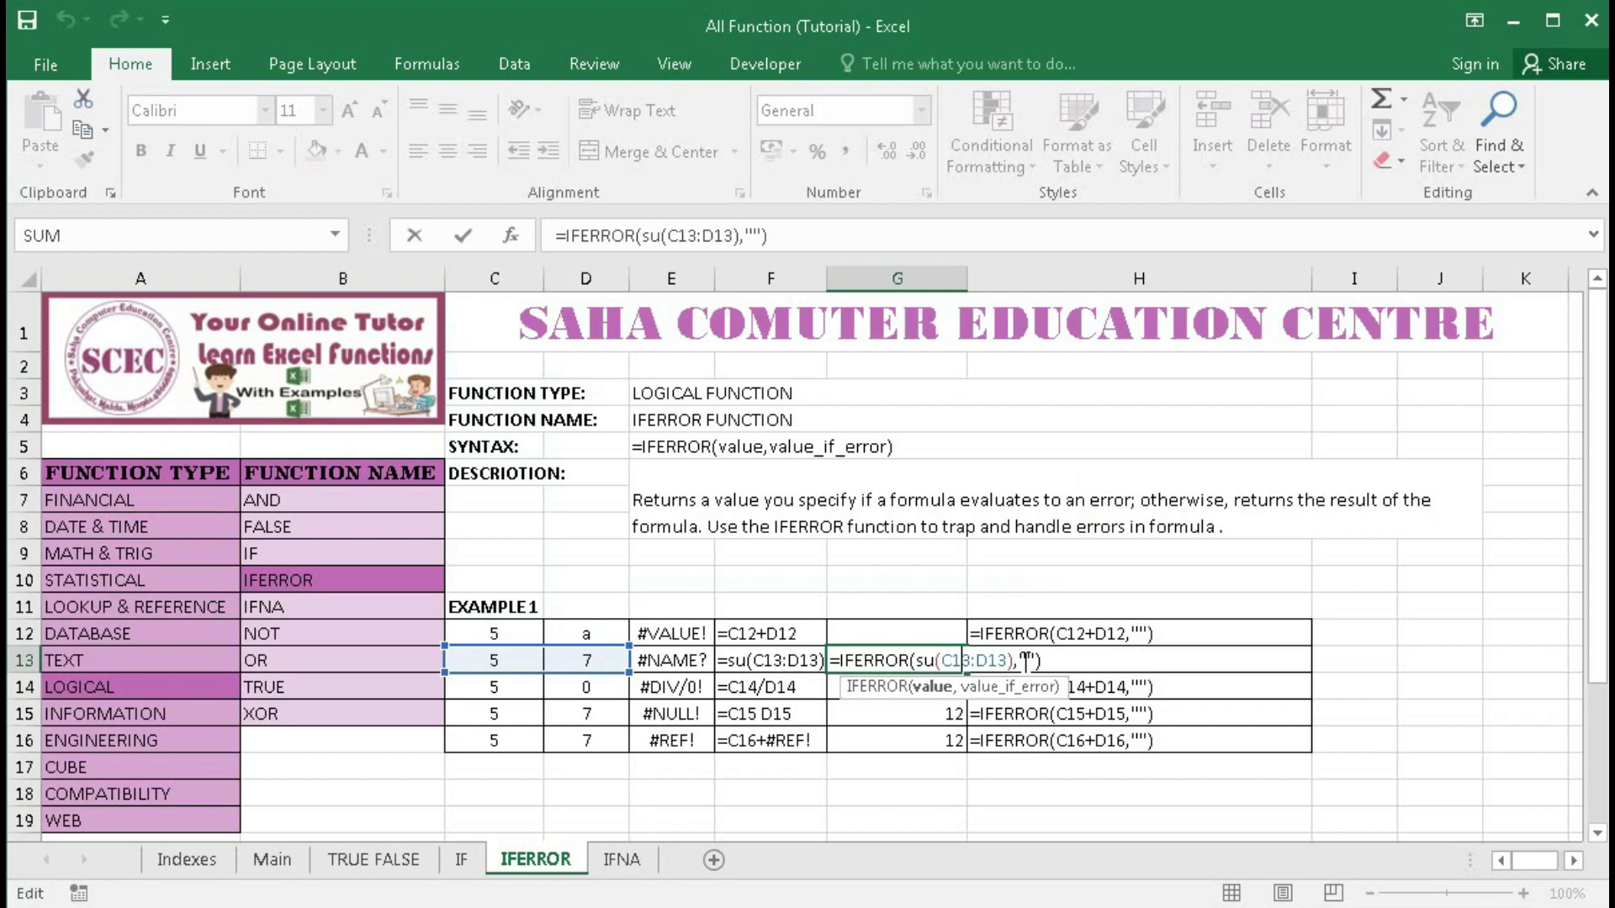
left_click_drag(1020, 661, 1036, 662)
left_click(1027, 661)
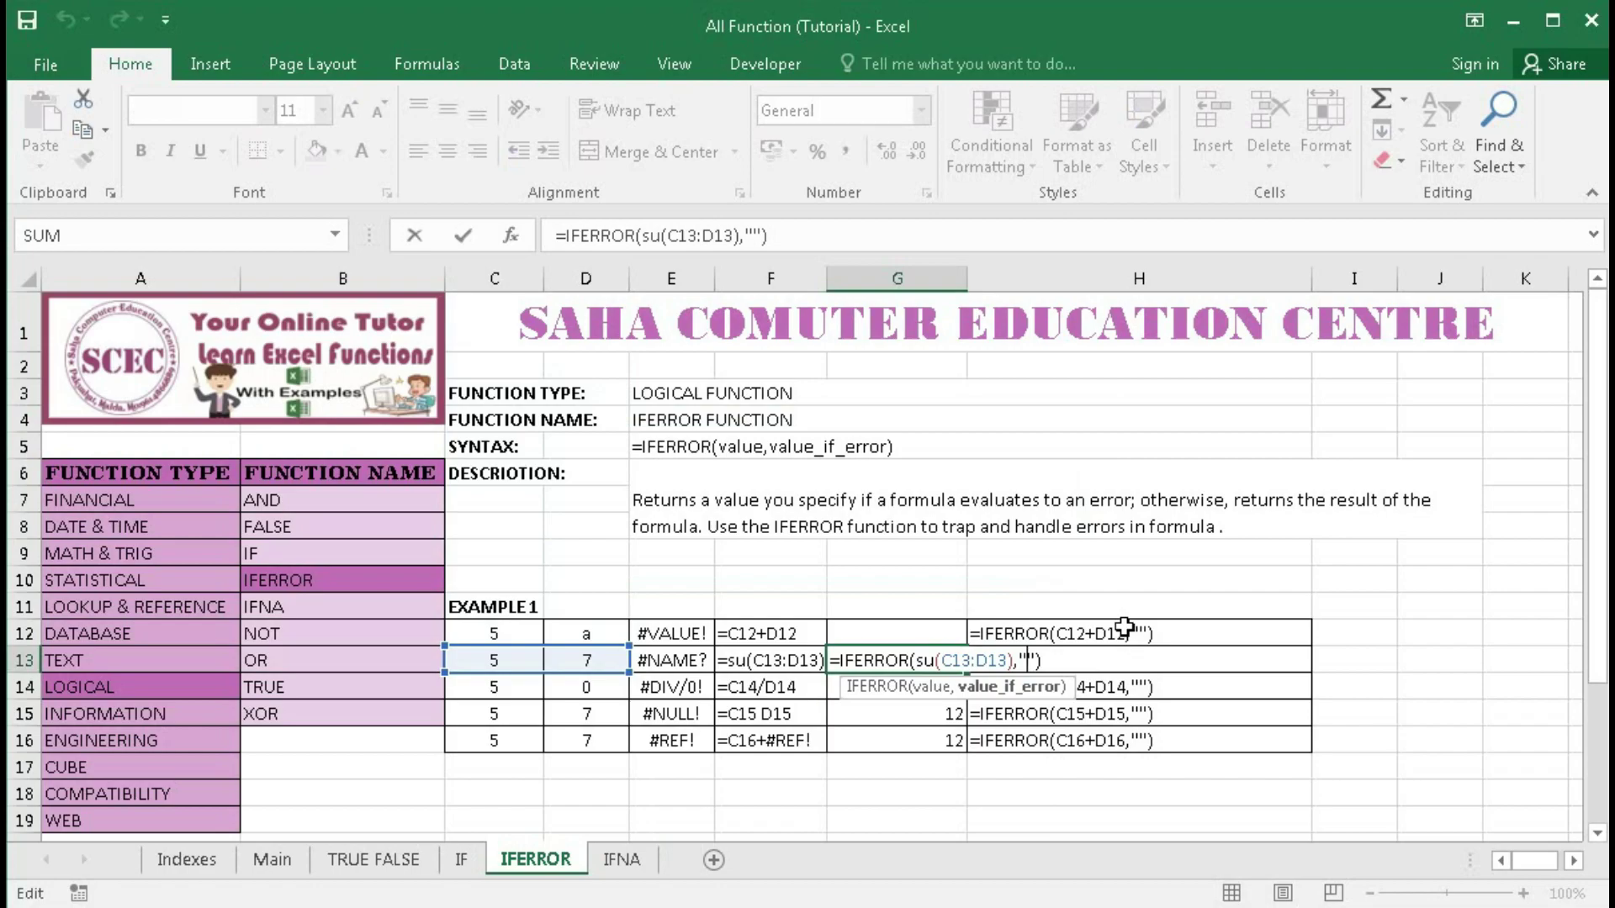
type("A")
key("Return")
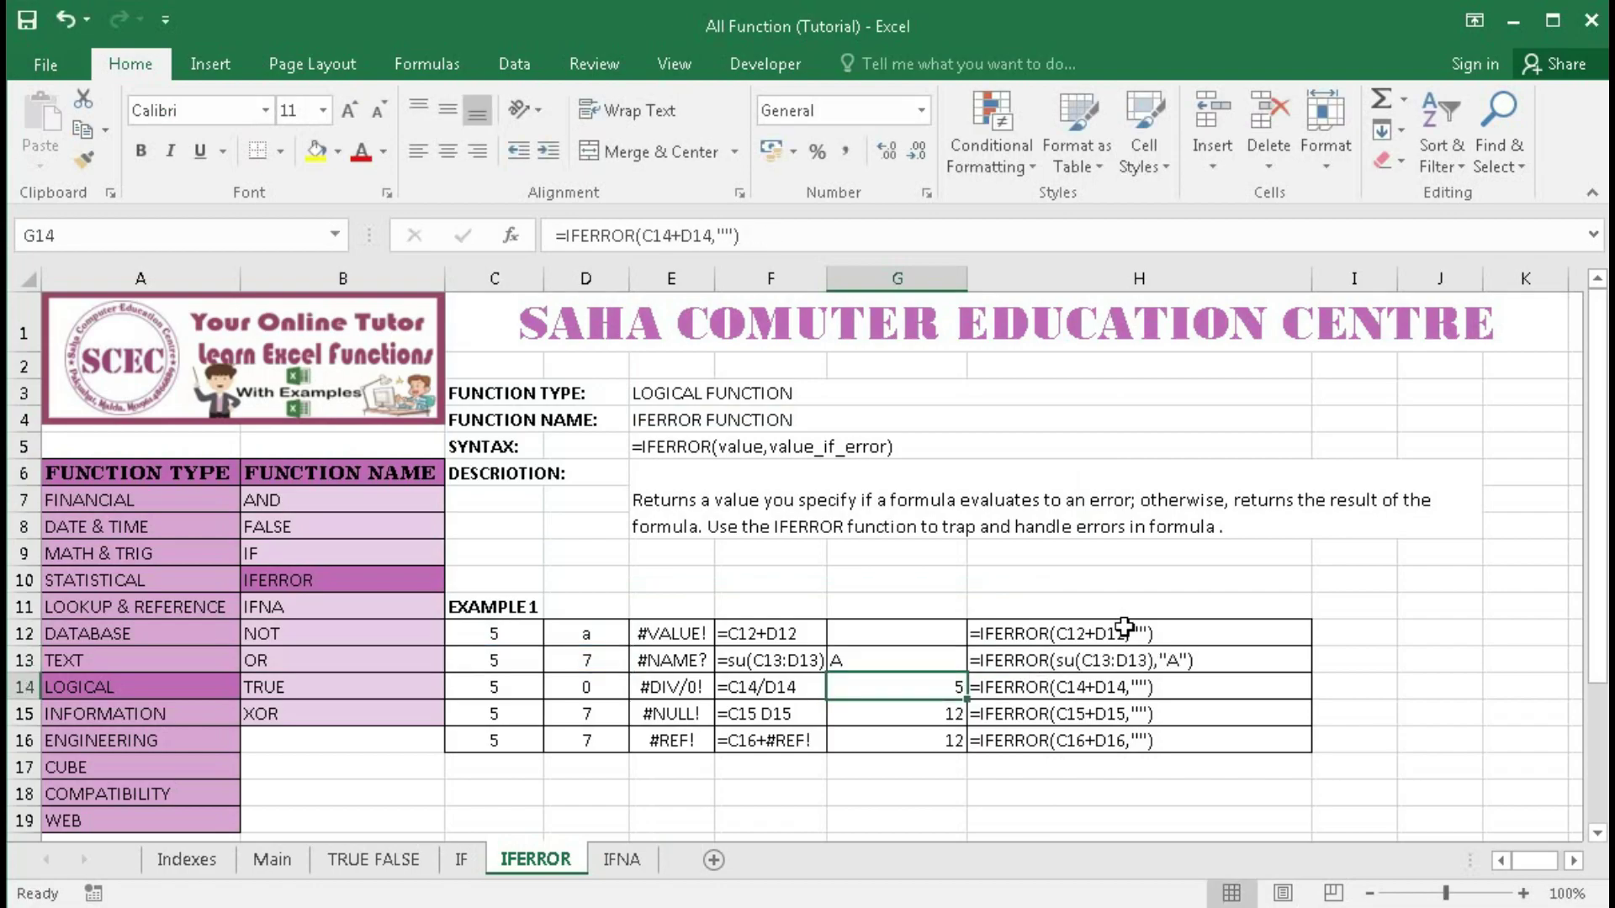
key("ctrl+z")
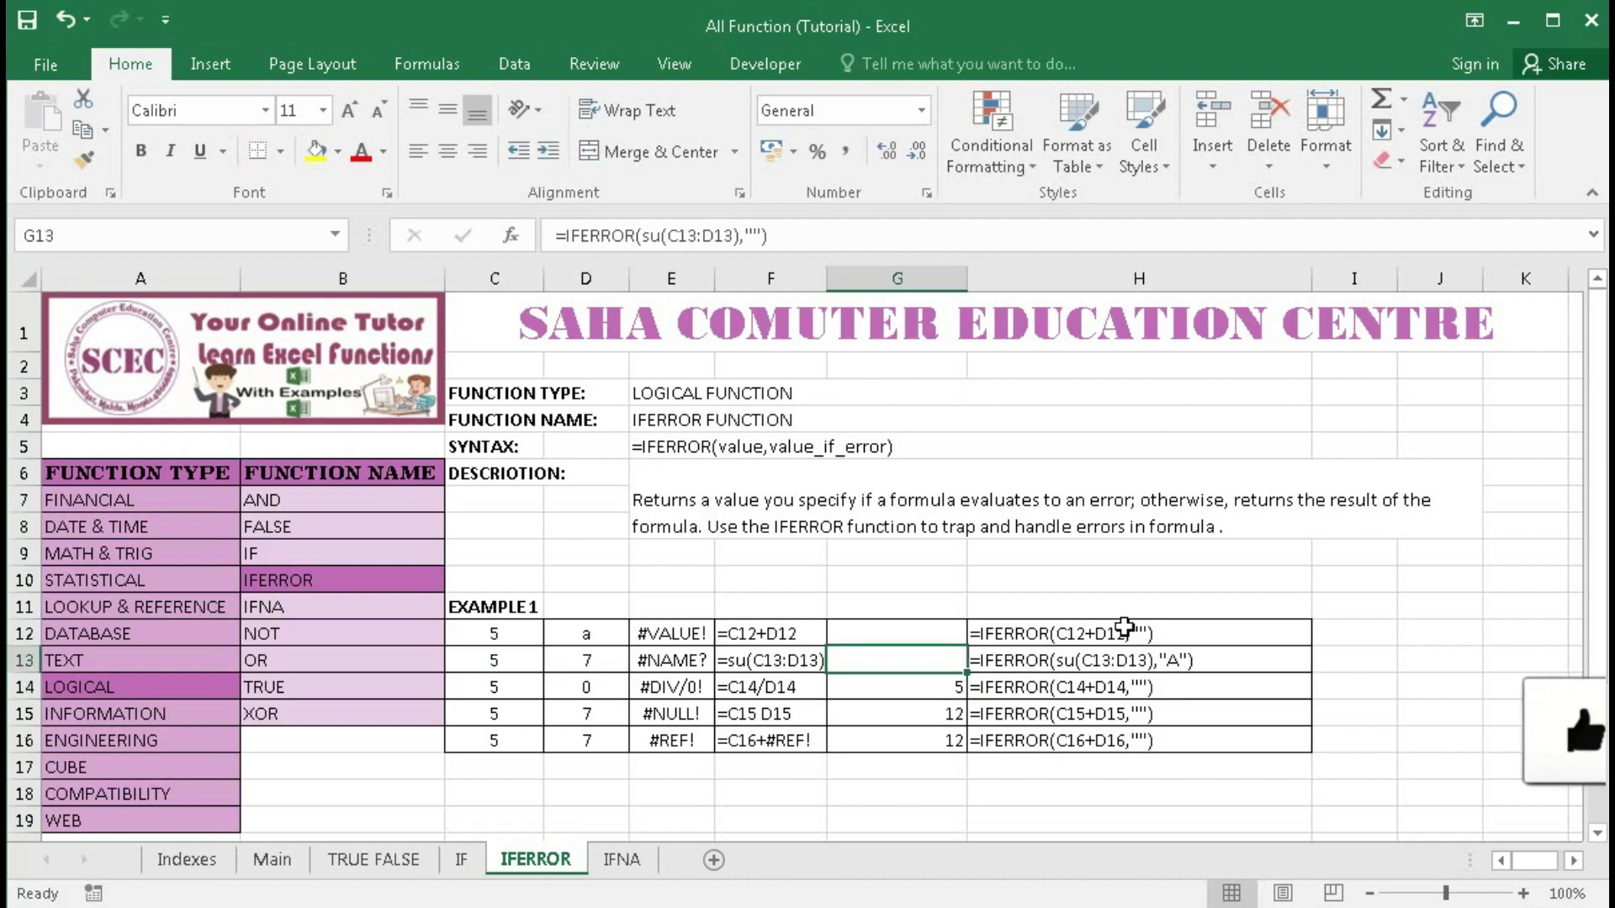